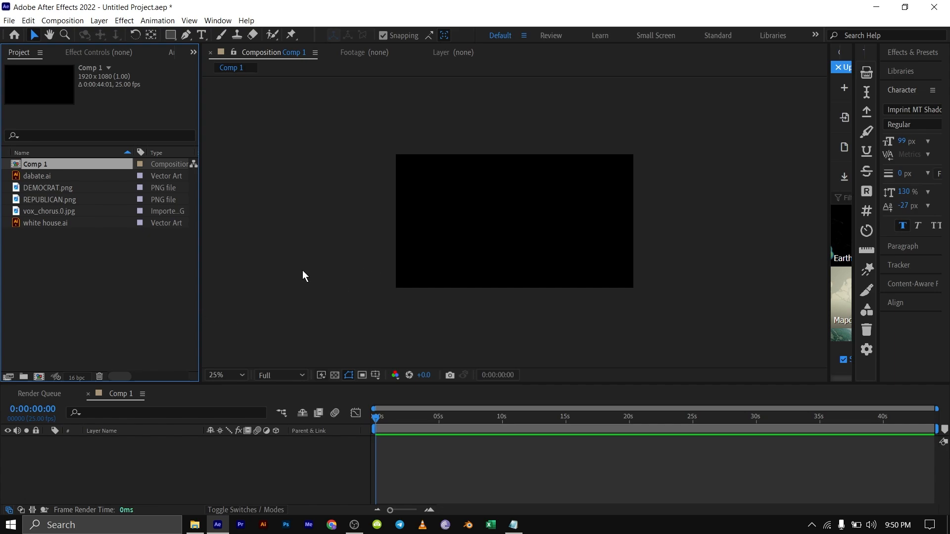
Step: Add white house.ai from the project footage to the Comp 1 timeline as a layer
{"action": "left_click", "coordinate": [110, 284]}
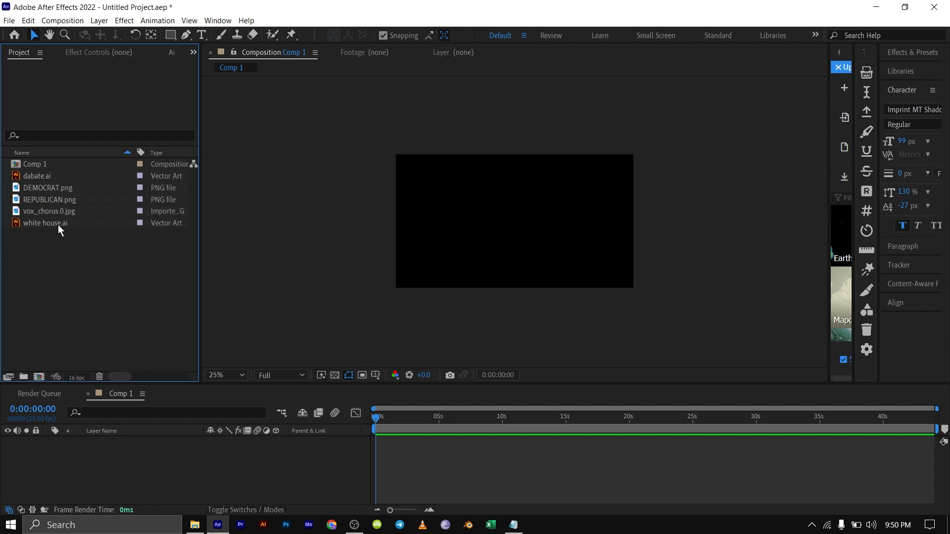
{"action": "left_click_drag", "start_coordinate": [58, 224], "coordinate": [87, 458]}
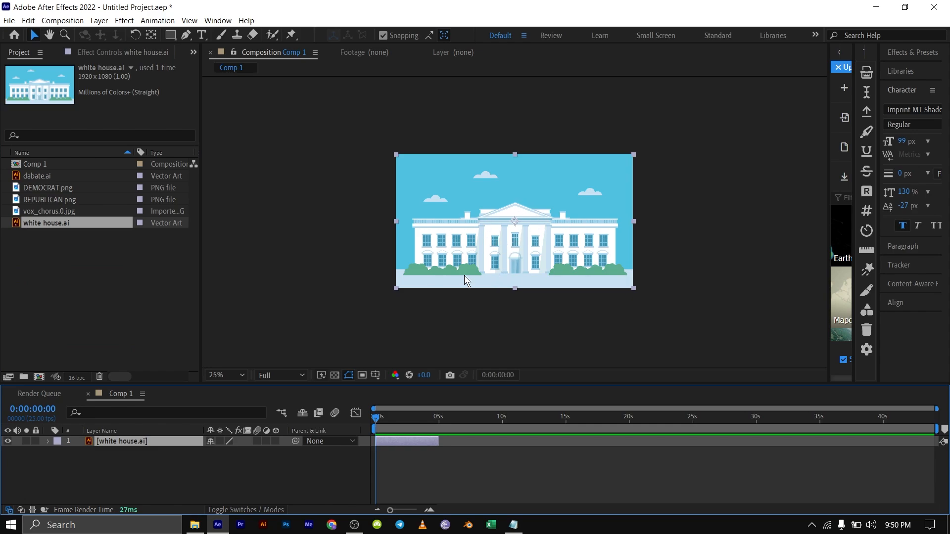
{"action": "key", "text": "period"}
{"action": "key", "text": "period"}
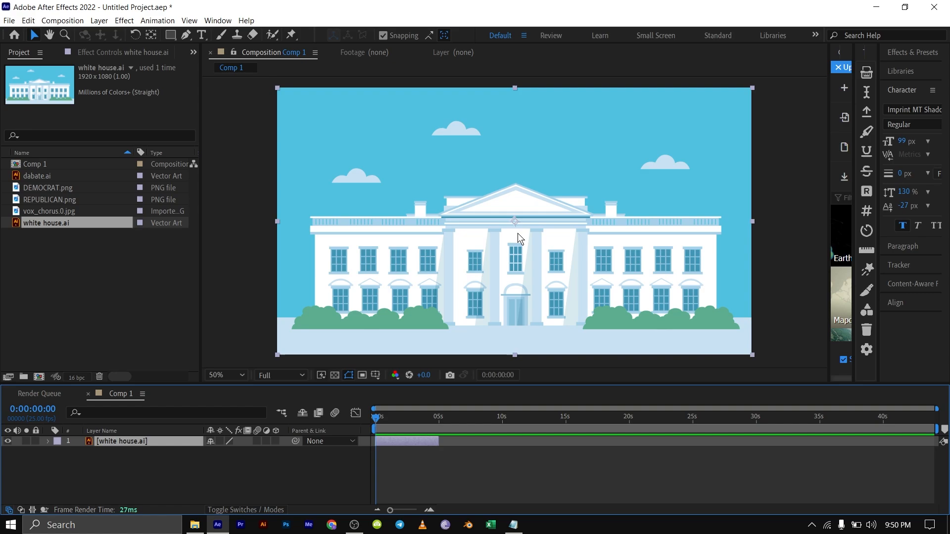
Step: With no layer selected, set up the Pen tool with no fill and a solid colour stroke
{"action": "left_click", "coordinate": [251, 483]}
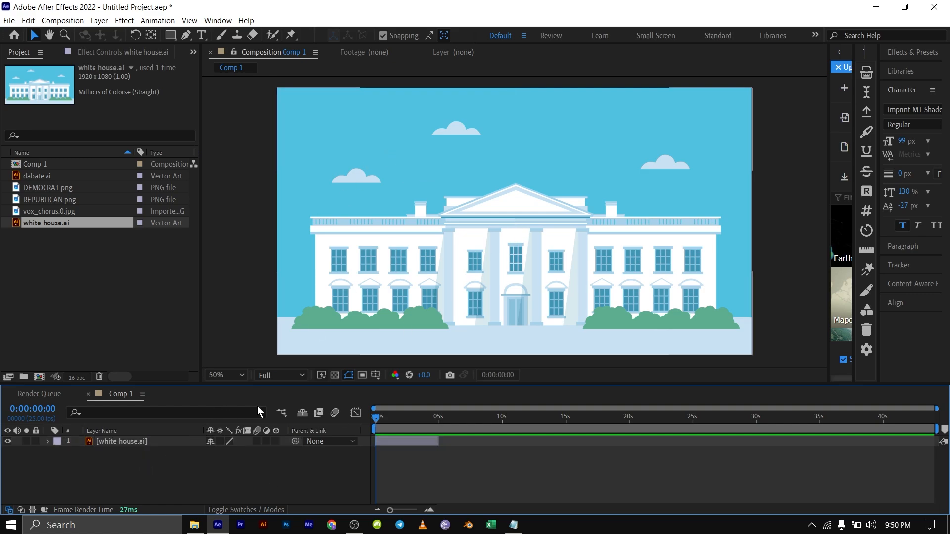
{"action": "left_click", "coordinate": [186, 35]}
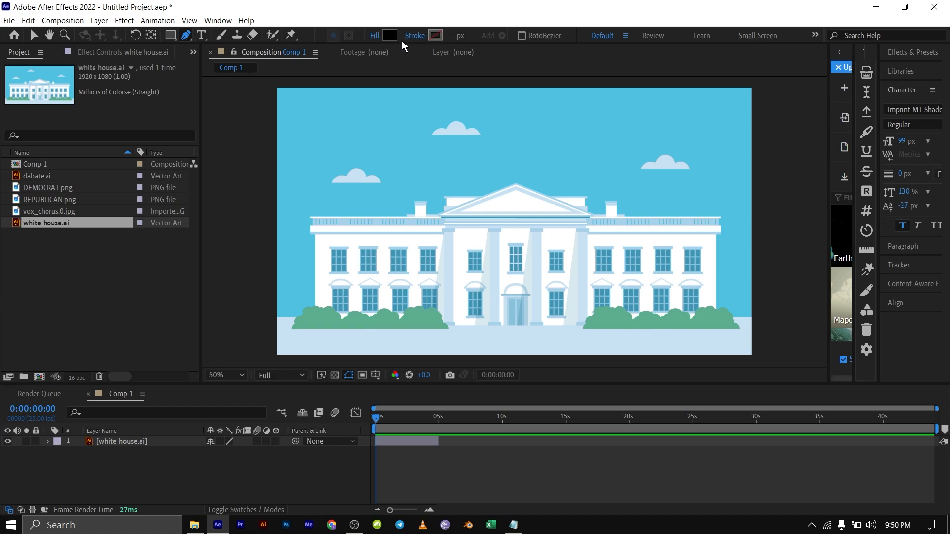
{"action": "left_click", "coordinate": [374, 36]}
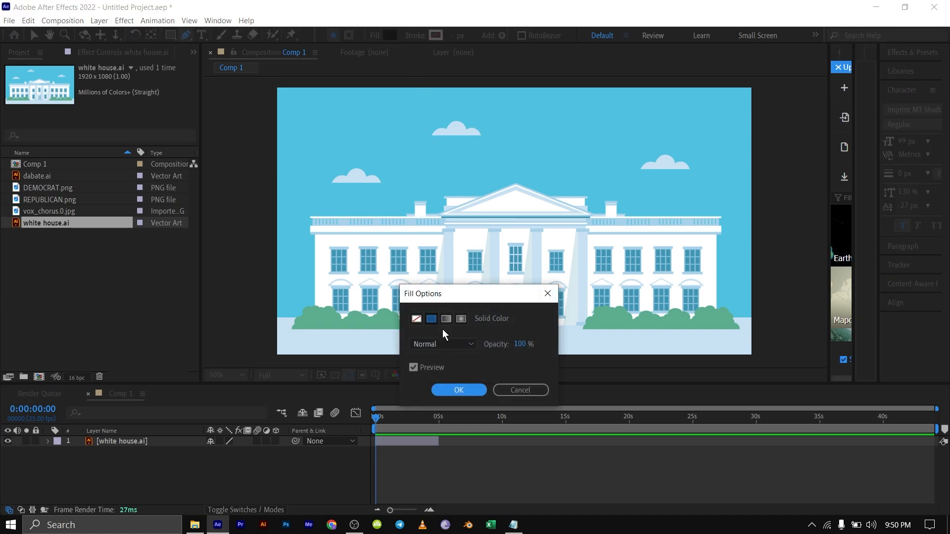
{"action": "left_click", "coordinate": [417, 319]}
{"action": "left_click", "coordinate": [462, 390]}
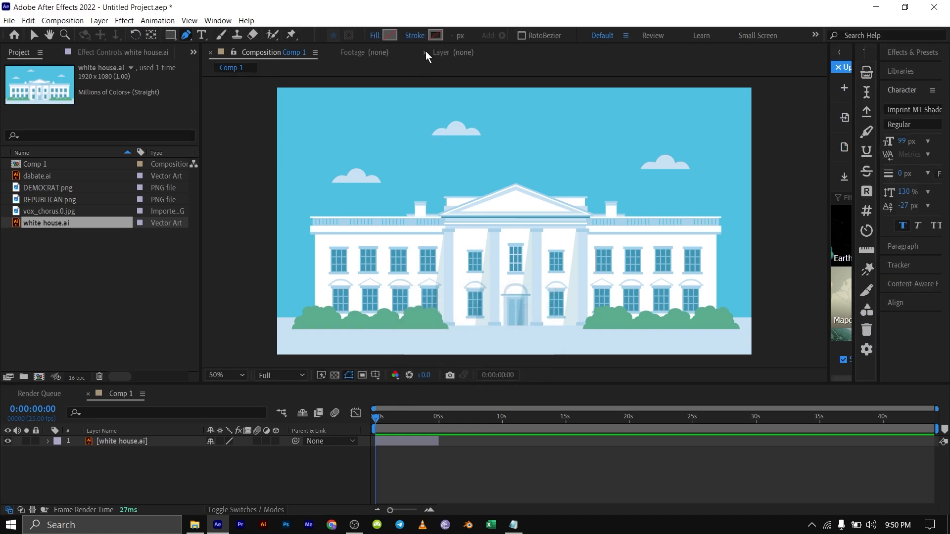
{"action": "left_click", "coordinate": [438, 33]}
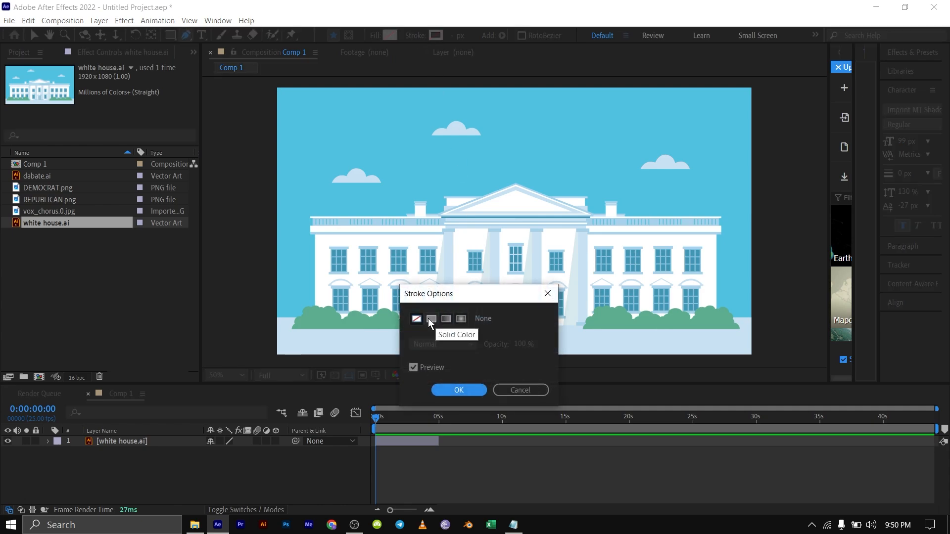
{"action": "left_click", "coordinate": [429, 319]}
{"action": "left_click", "coordinate": [459, 389]}
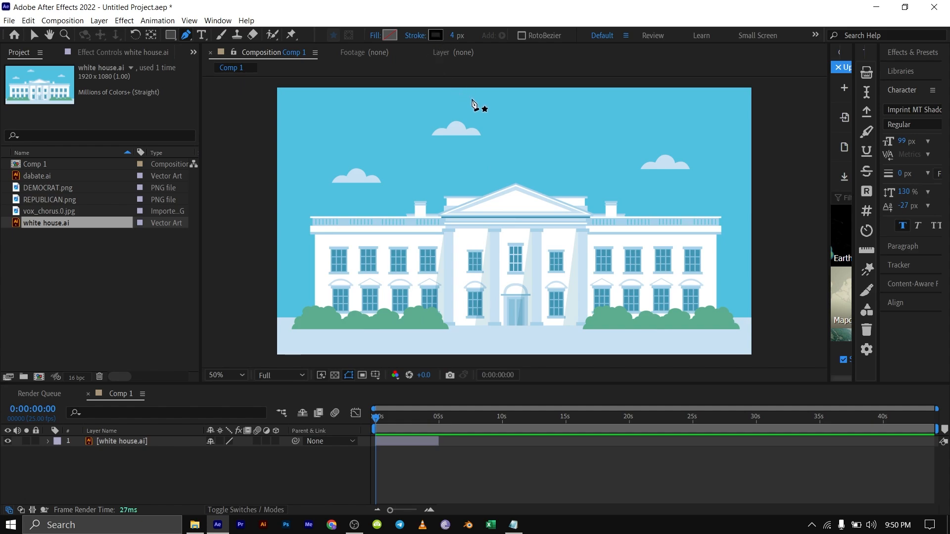
Step: Using the grid temporarily for alignment, draw a vertical line from just above the frame's top centre down to the building's upper central window
{"action": "left_click", "coordinate": [375, 375]}
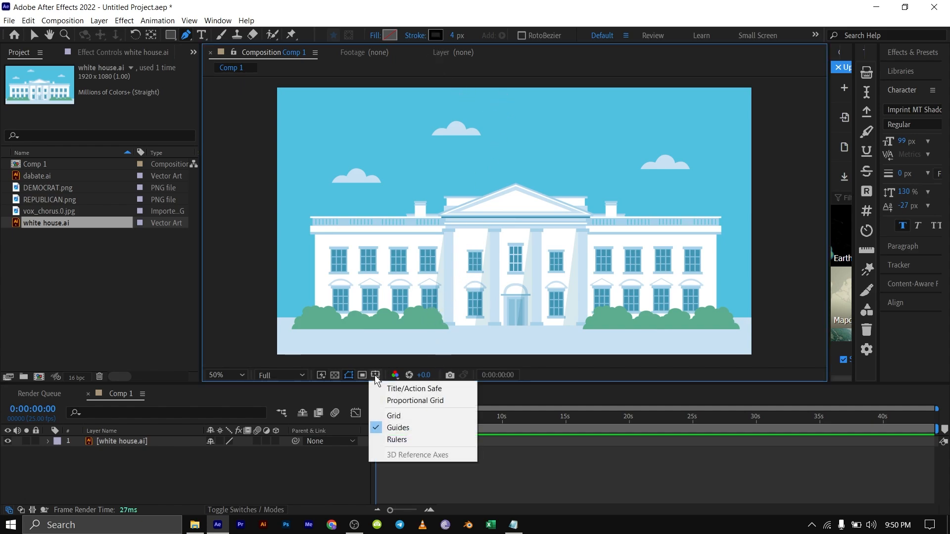
{"action": "left_click", "coordinate": [394, 416]}
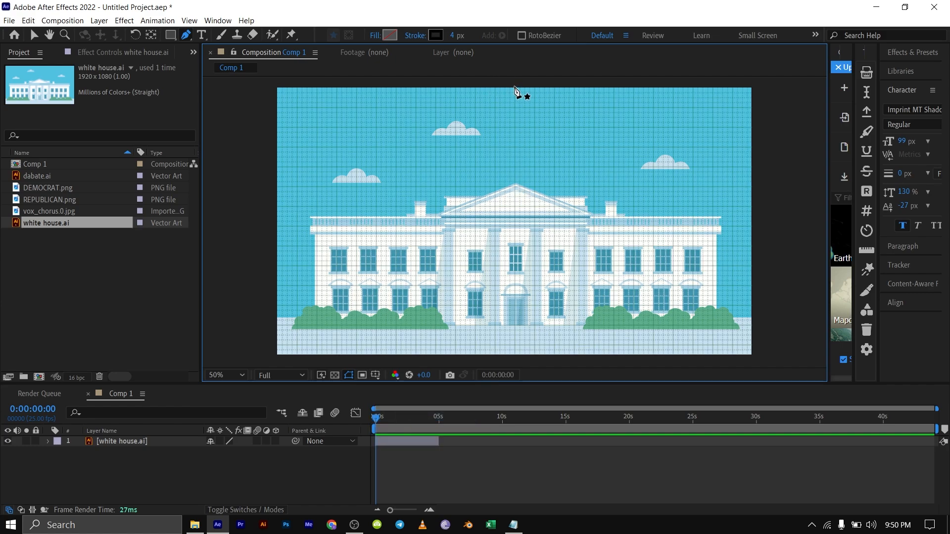
{"action": "scroll", "coordinate": [527, 168], "scroll_direction": "down", "scroll_amount": 1}
{"action": "scroll", "coordinate": [526, 168], "scroll_direction": "up", "scroll_amount": 1}
{"action": "left_click", "coordinate": [516, 81]}
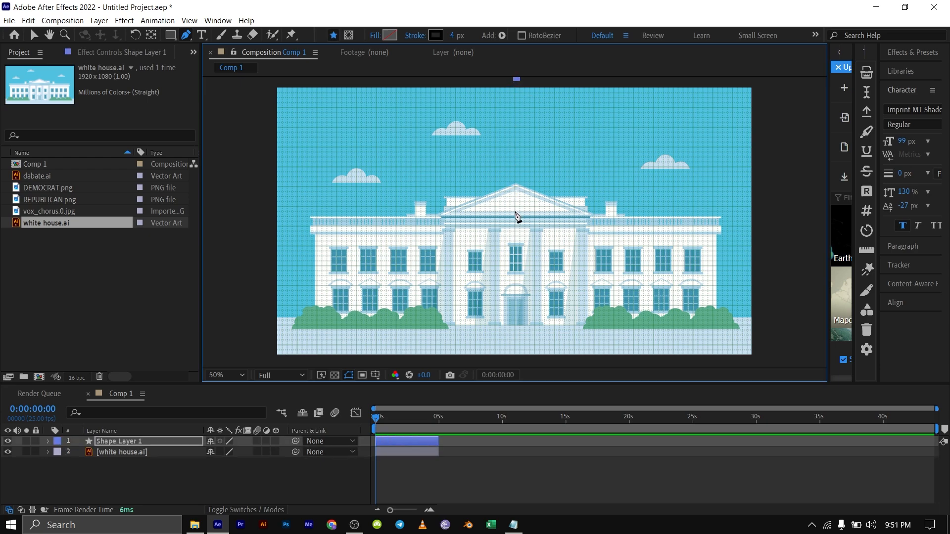
{"action": "left_click", "coordinate": [515, 244]}
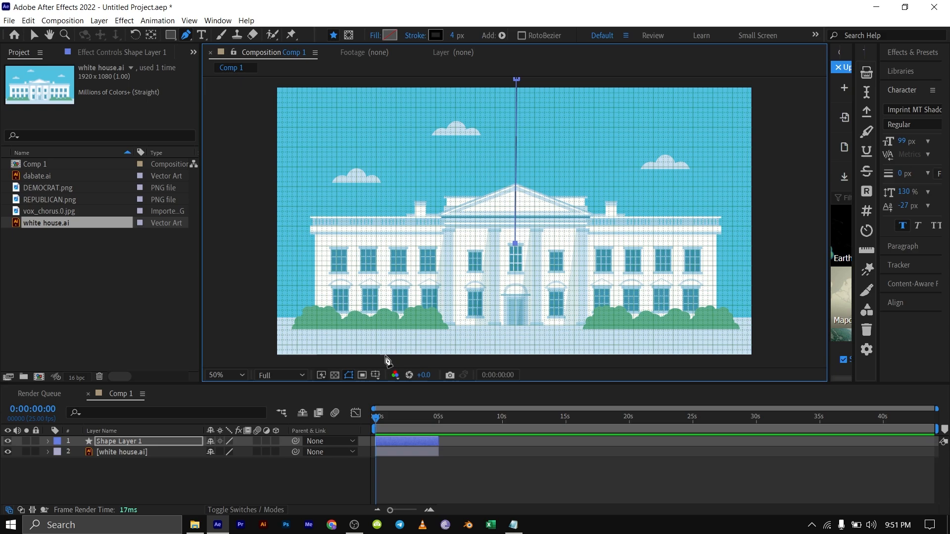
{"action": "left_click", "coordinate": [375, 375]}
{"action": "left_click", "coordinate": [394, 418]}
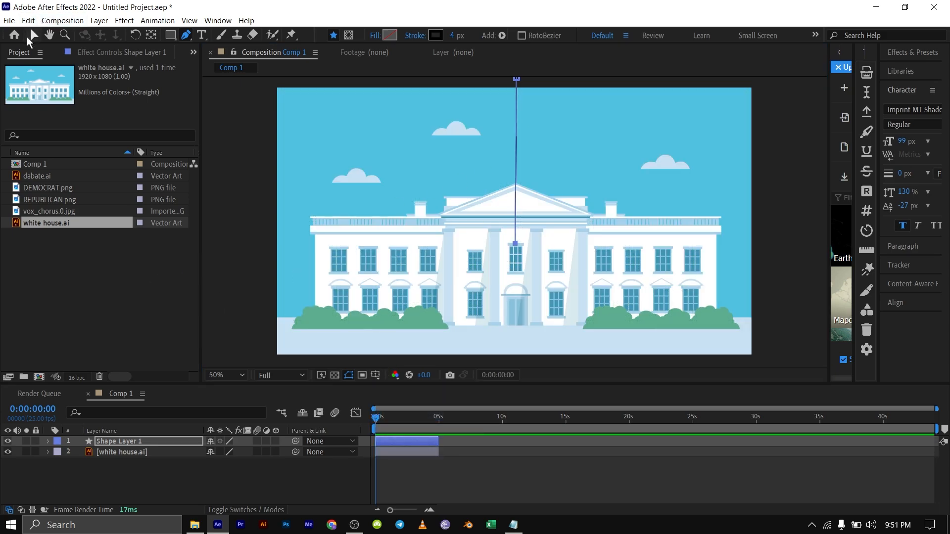
Step: Move the anchor point of Shape Layer 1 to the upper end of the vertical line
{"action": "left_click", "coordinate": [28, 36]}
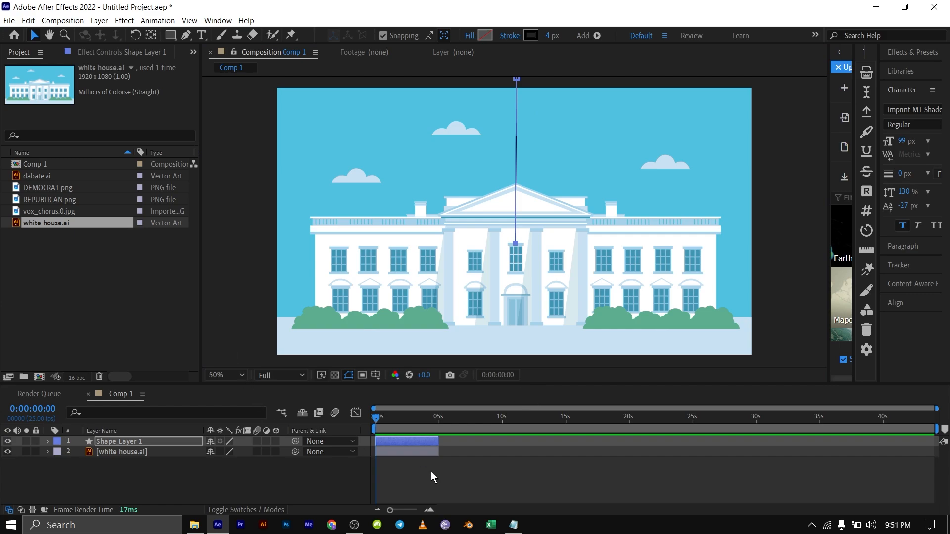
{"action": "left_click", "coordinate": [151, 442]}
{"action": "left_click", "coordinate": [151, 35]}
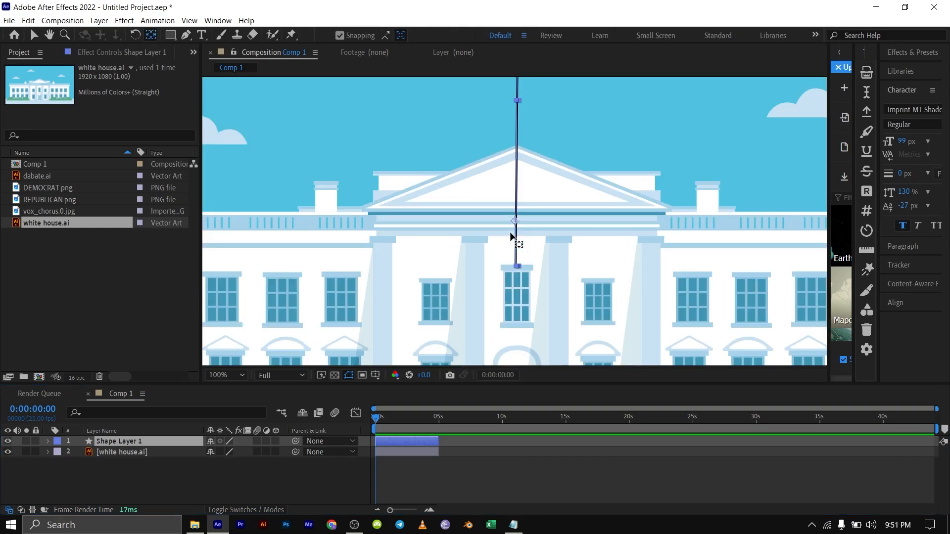
{"action": "scroll", "coordinate": [515, 233], "scroll_direction": "up", "scroll_amount": 2}
{"action": "left_click_drag", "start_coordinate": [514, 221], "coordinate": [519, 67]}
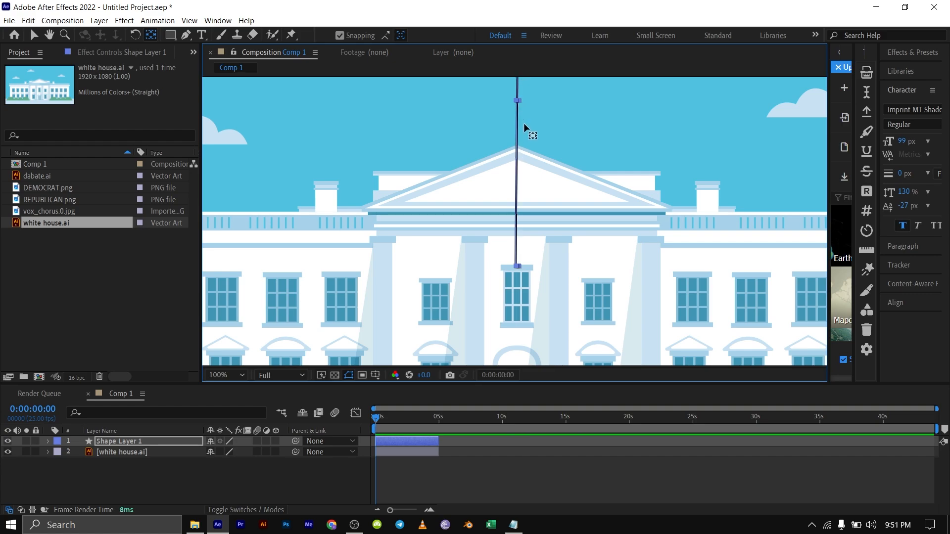
{"action": "scroll", "coordinate": [523, 124], "scroll_direction": "down", "scroll_amount": 2}
{"action": "scroll", "coordinate": [521, 149], "scroll_direction": "down", "scroll_amount": 2}
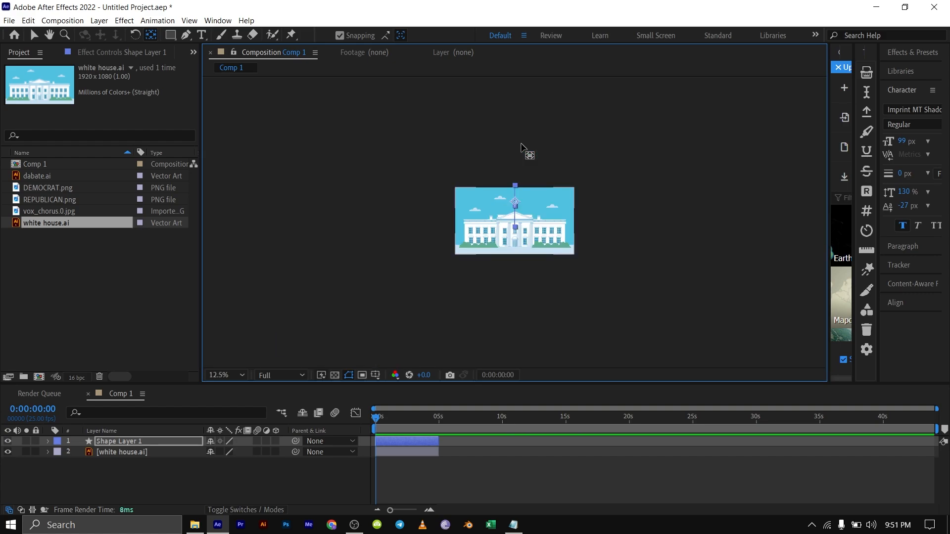
{"action": "scroll", "coordinate": [527, 188], "scroll_direction": "up", "scroll_amount": 2}
{"action": "left_click_drag", "start_coordinate": [515, 144], "coordinate": [518, 94]}
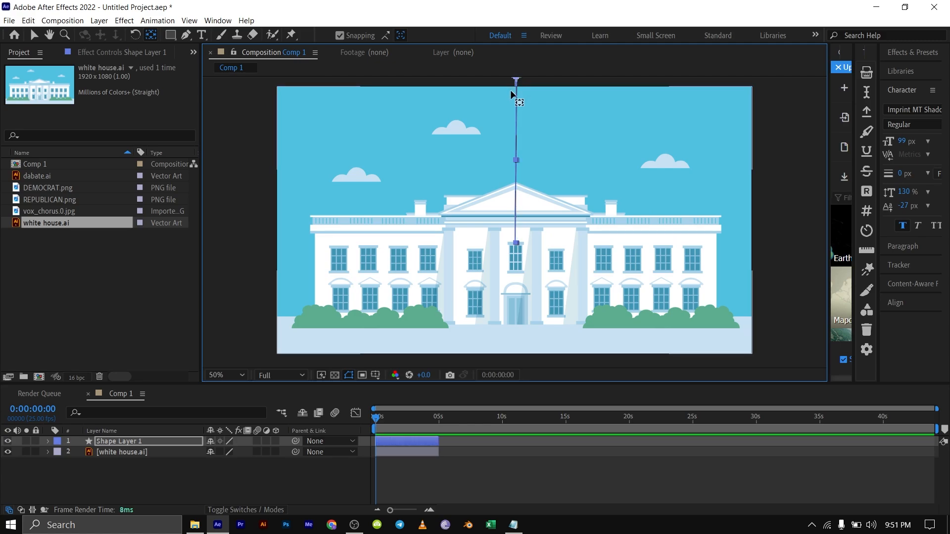
Step: Deselect the line layer and choose the Ellipse tool for drawing a new shape
{"action": "left_click", "coordinate": [210, 487]}
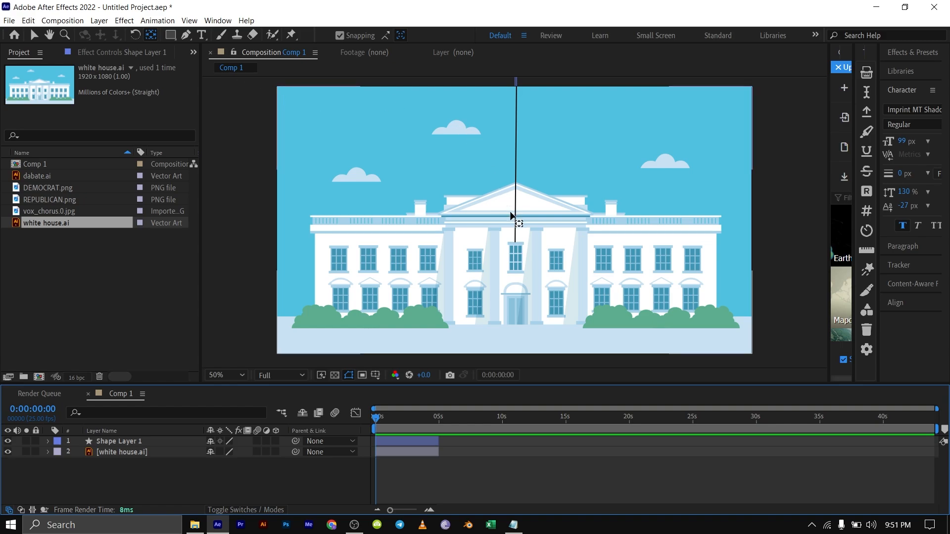
{"action": "left_click", "coordinate": [170, 35]}
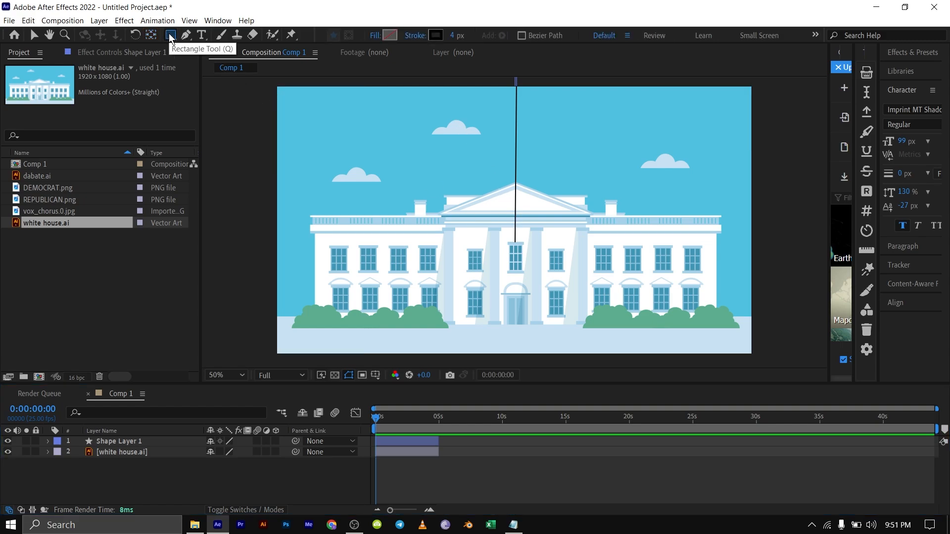
{"action": "left_click_drag", "start_coordinate": [170, 35], "coordinate": [250, 66]}
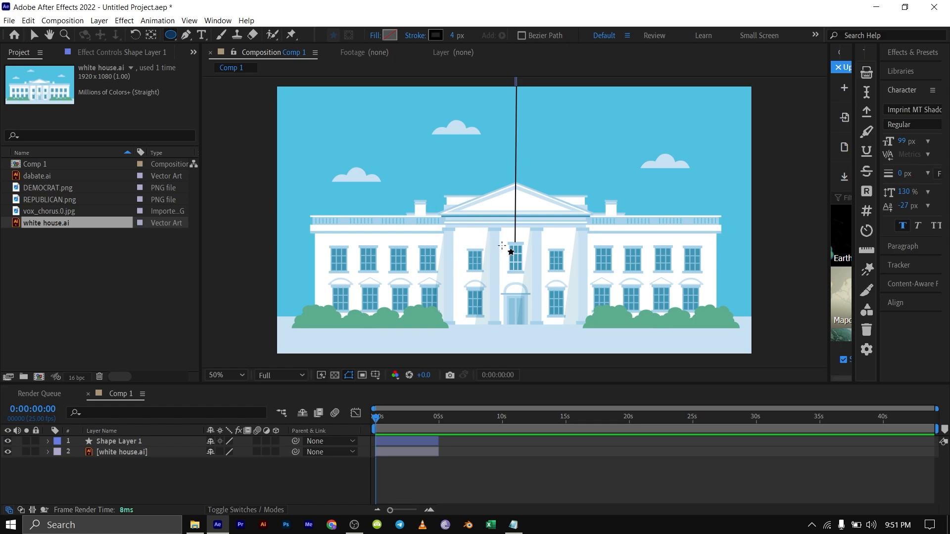
{"action": "left_click_drag", "start_coordinate": [501, 245], "coordinate": [524, 267]}
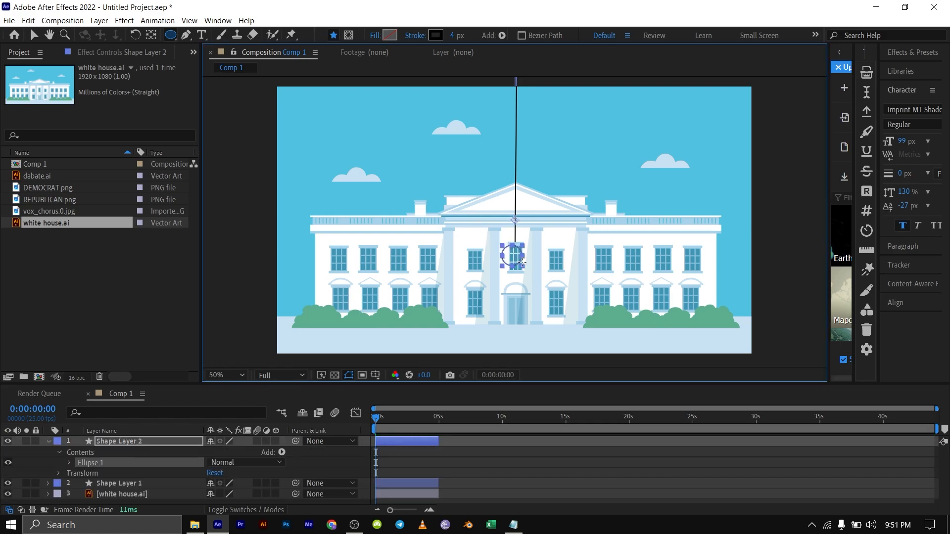
{"action": "left_click", "coordinate": [135, 443]}
{"action": "key", "text": "Delete"}
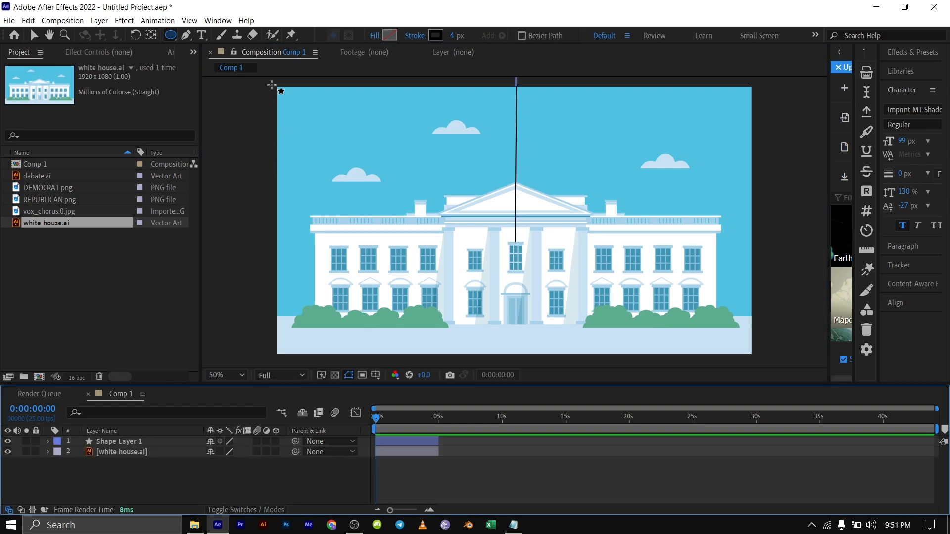
Step: Draw a circle with solid black fill and no stroke over the upper central window, at the lower end of the line
{"action": "left_click", "coordinate": [374, 36]}
{"action": "left_click", "coordinate": [430, 319]}
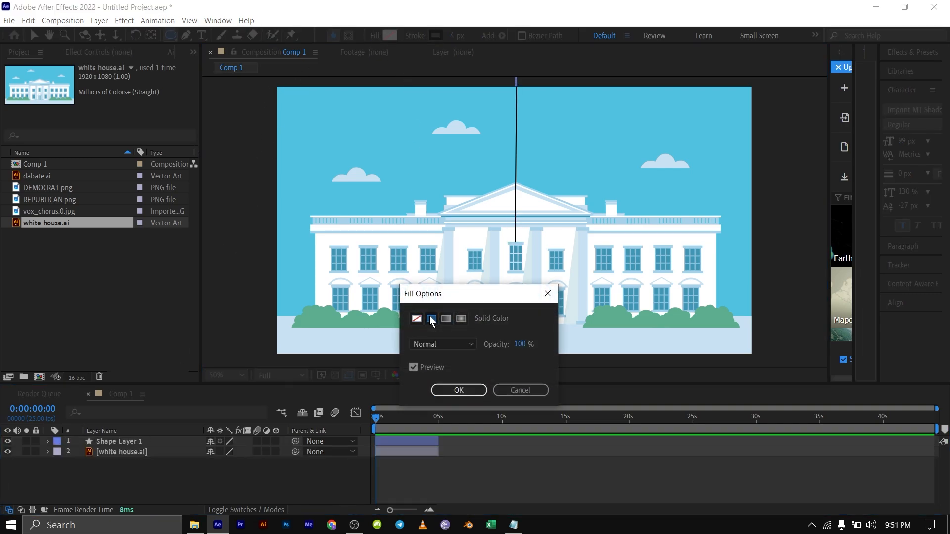
{"action": "left_click", "coordinate": [450, 391]}
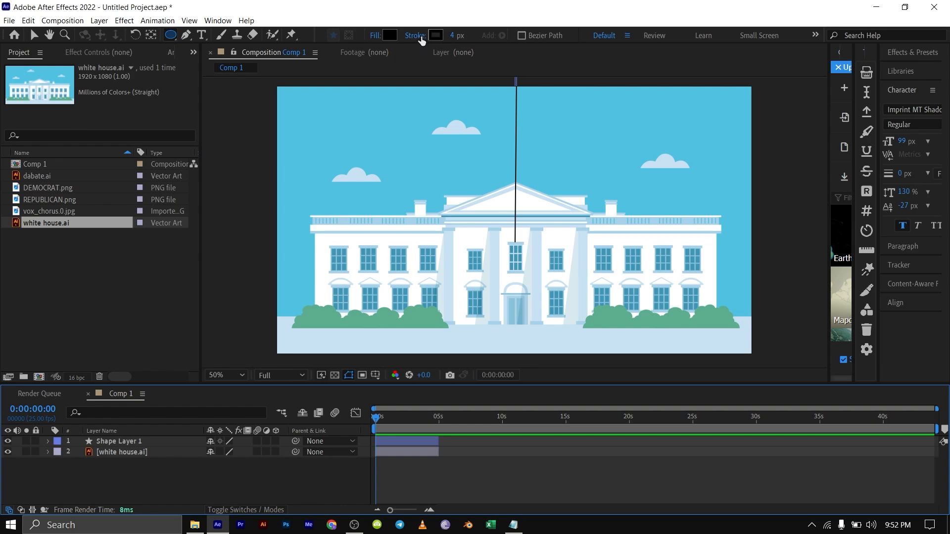
{"action": "left_click", "coordinate": [420, 36]}
{"action": "left_click", "coordinate": [417, 320]}
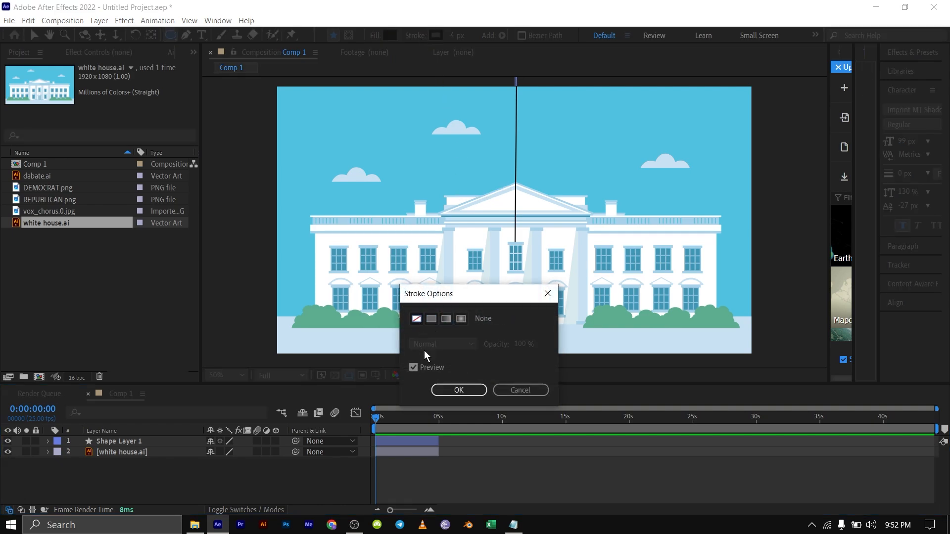
{"action": "left_click", "coordinate": [452, 390]}
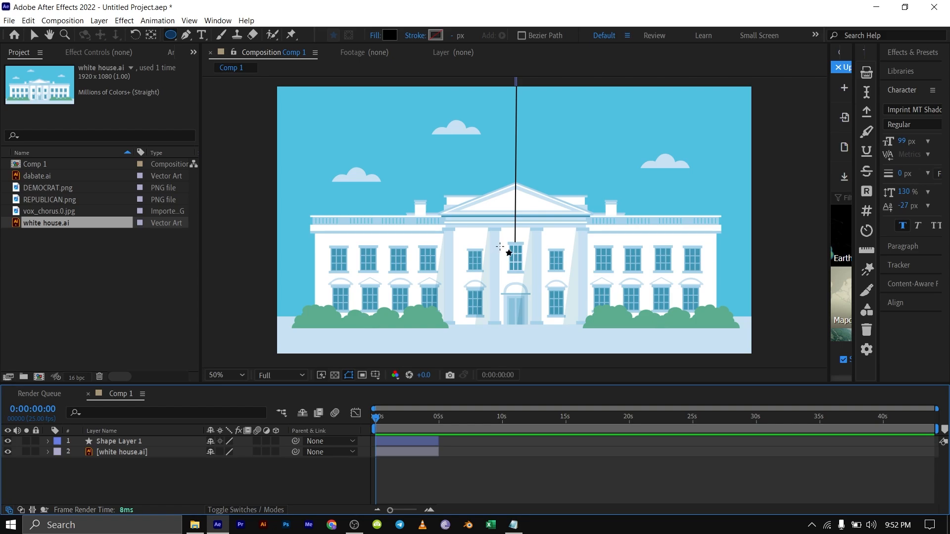
{"action": "left_click_drag", "start_coordinate": [498, 244], "coordinate": [532, 263]}
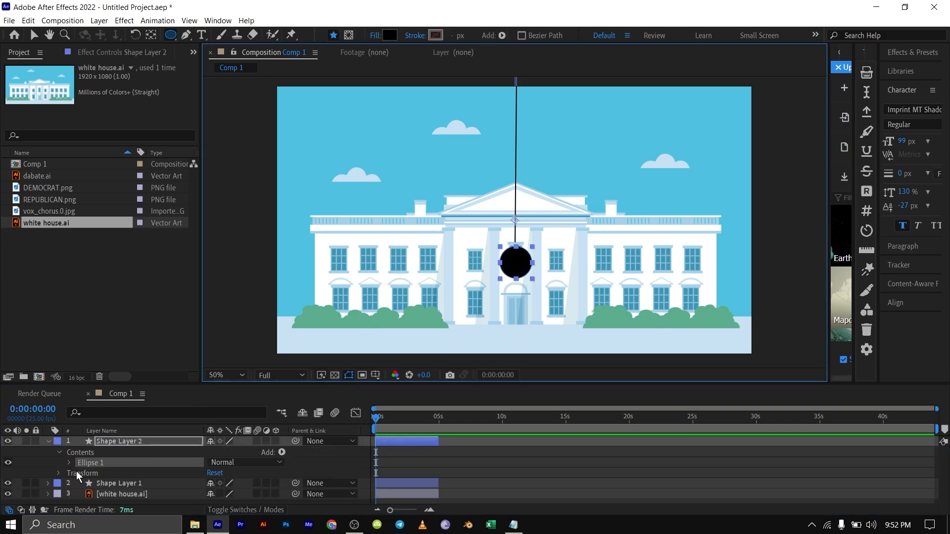
Step: Scale the black circle's layer to 112% and set its position to 957, 502 so it hangs from the line's end
{"action": "left_click", "coordinate": [134, 440]}
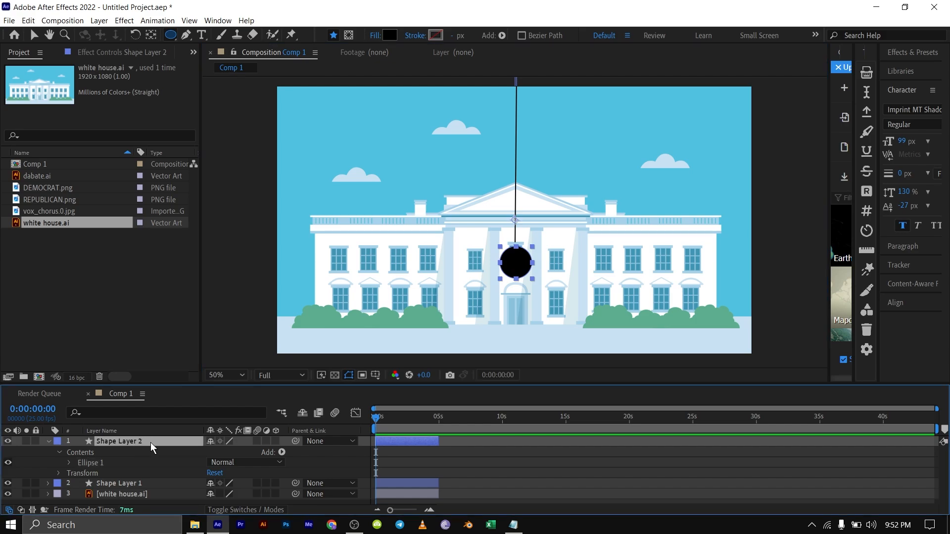
{"action": "key", "text": "s"}
{"action": "left_click_drag", "start_coordinate": [223, 451], "coordinate": [233, 450]}
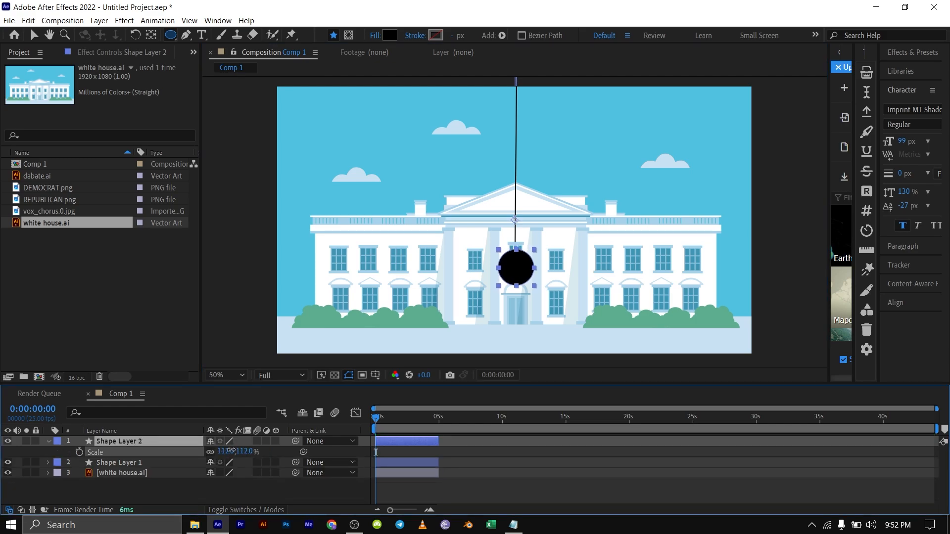
{"action": "left_click", "coordinate": [161, 443]}
{"action": "key", "text": "p"}
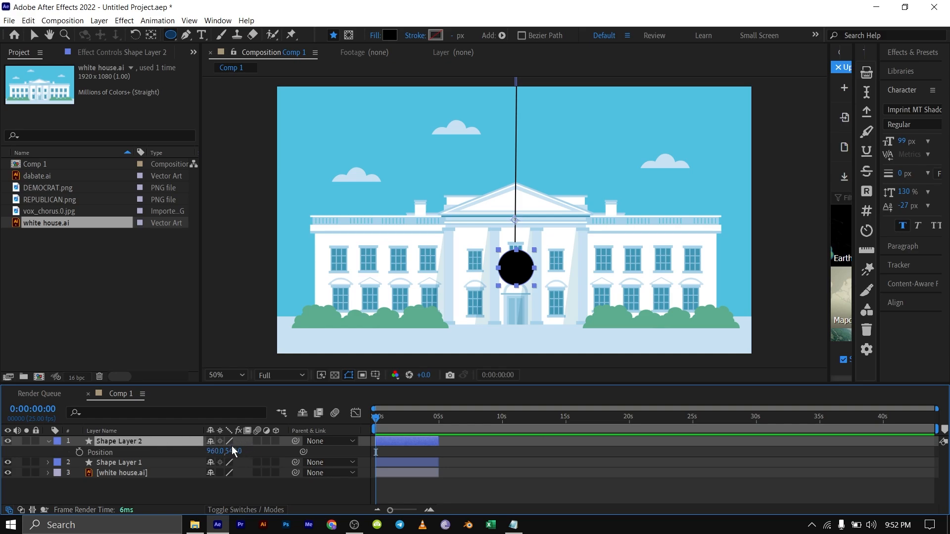
{"action": "left_click_drag", "start_coordinate": [234, 452], "coordinate": [213, 451]}
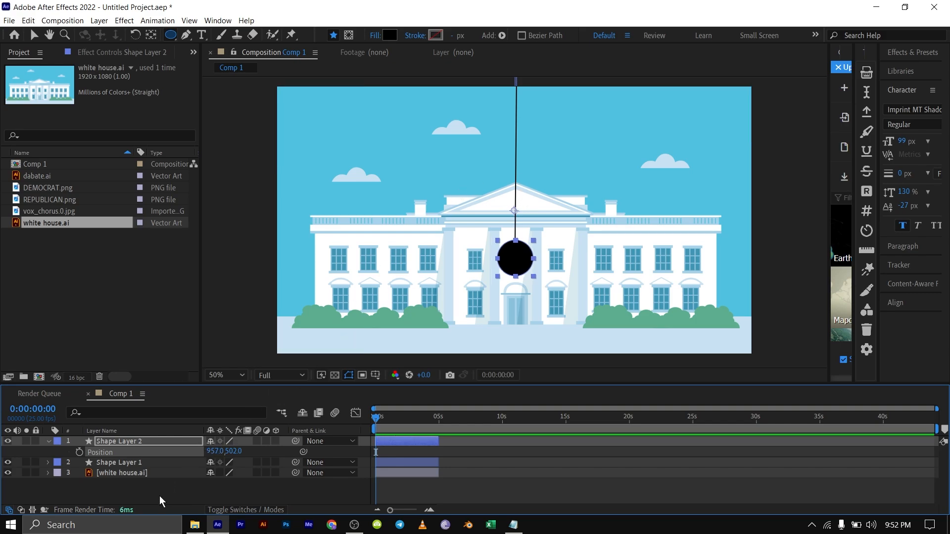
{"action": "left_click", "coordinate": [33, 34]}
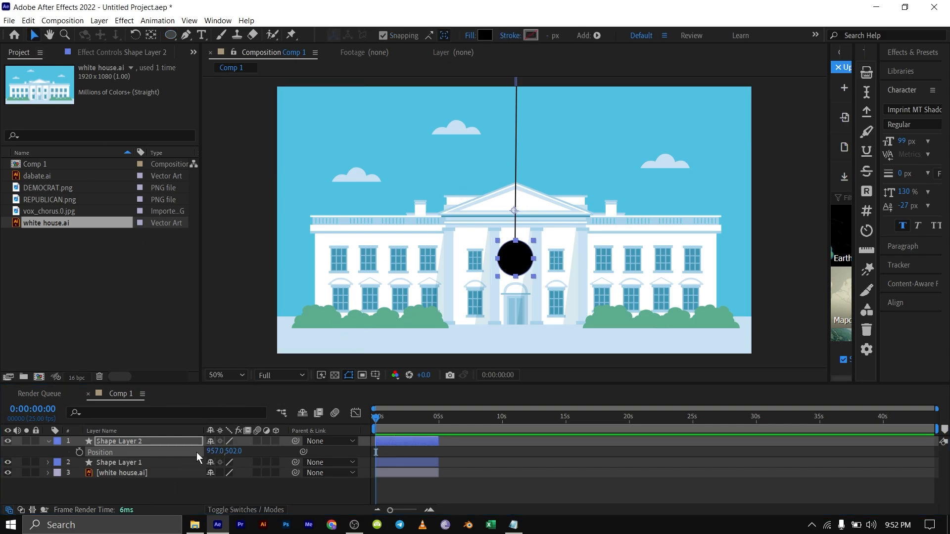
{"action": "left_click", "coordinate": [193, 490]}
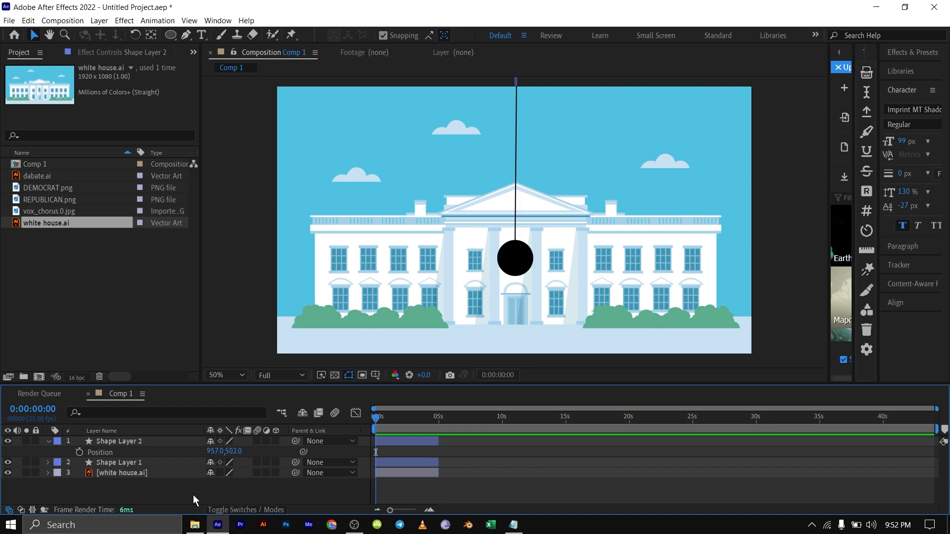
Step: Rename Shape Layer 1 as rope and Shape Layer 2 as ball
{"action": "left_click", "coordinate": [123, 461]}
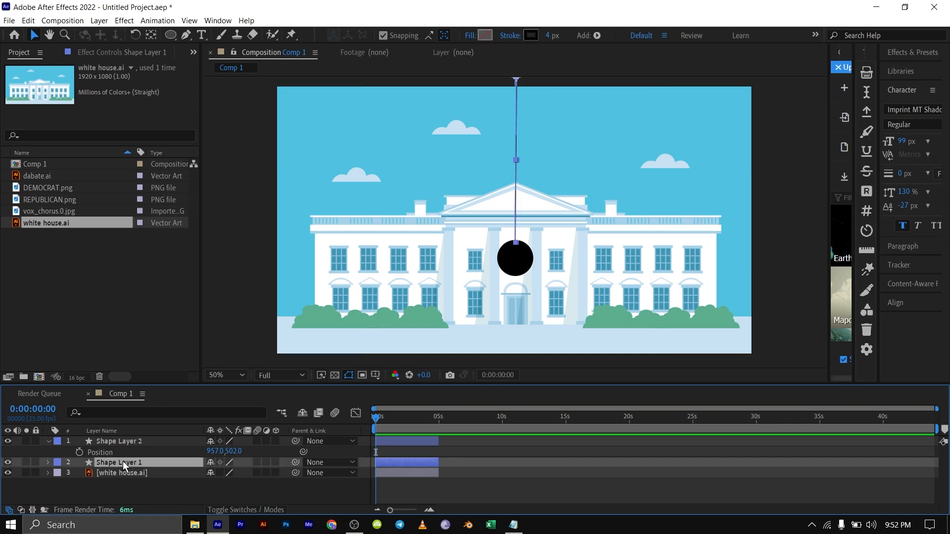
{"action": "key", "text": "Return"}
{"action": "type", "text": "rope"}
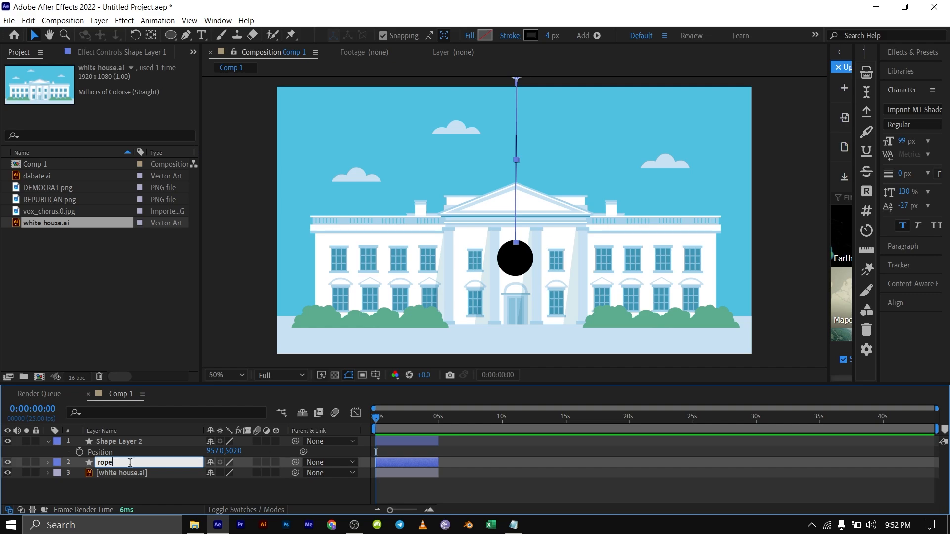
{"action": "left_click", "coordinate": [161, 492]}
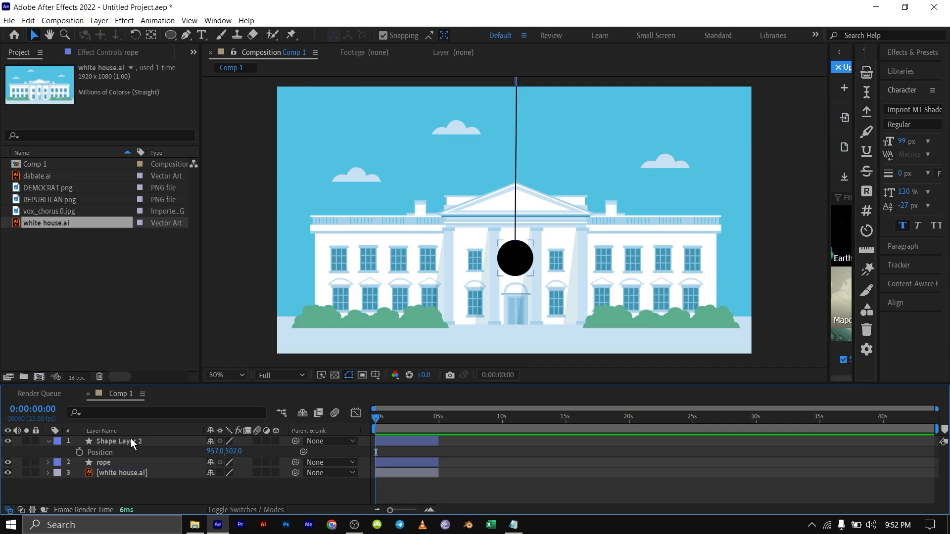
{"action": "left_click", "coordinate": [131, 440]}
{"action": "key", "text": "Return"}
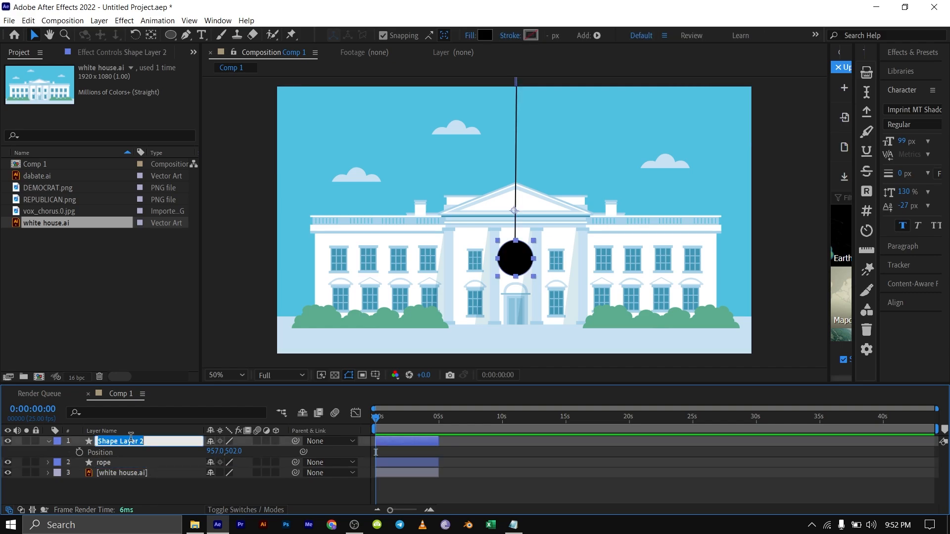
{"action": "type", "text": "ball"}
{"action": "key", "text": "Return"}
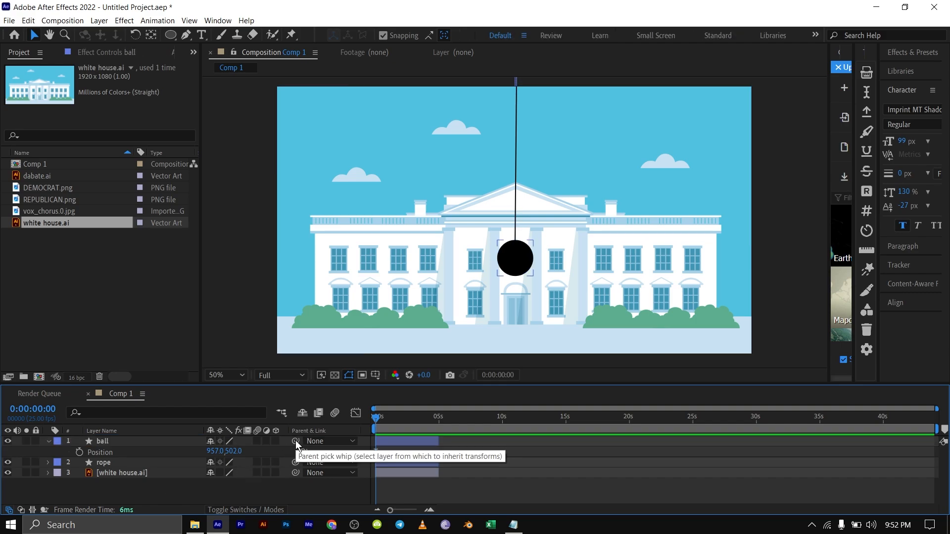
Step: Parent the ball layer to the rope layer and reveal only the Rotation property of the rope layer
{"action": "left_click_drag", "start_coordinate": [251, 452], "coordinate": [163, 465]}
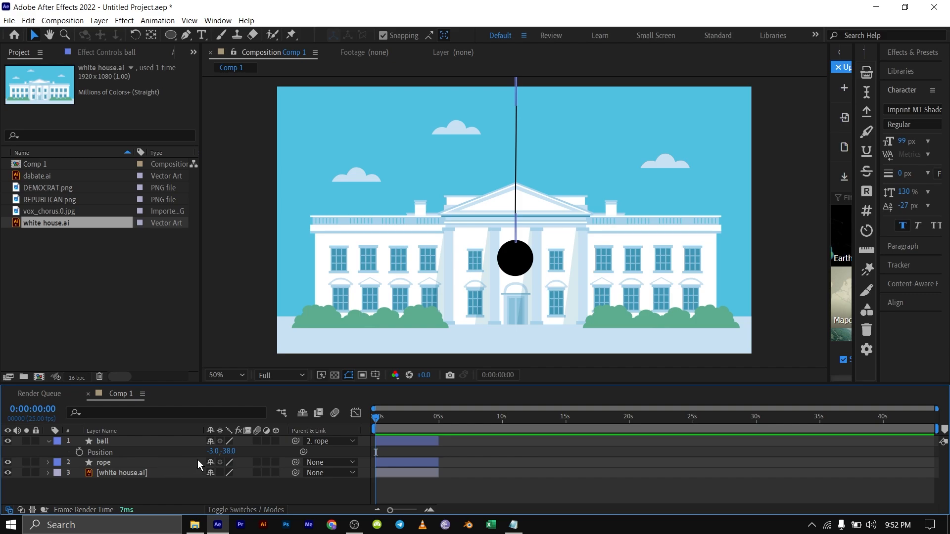
{"action": "left_click", "coordinate": [47, 441]}
{"action": "left_click", "coordinate": [129, 452]}
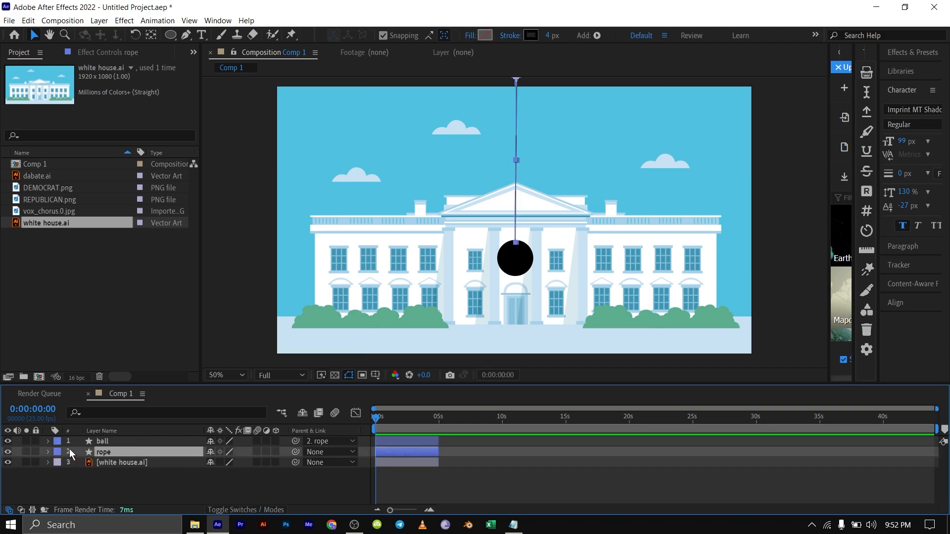
{"action": "key", "text": "r"}
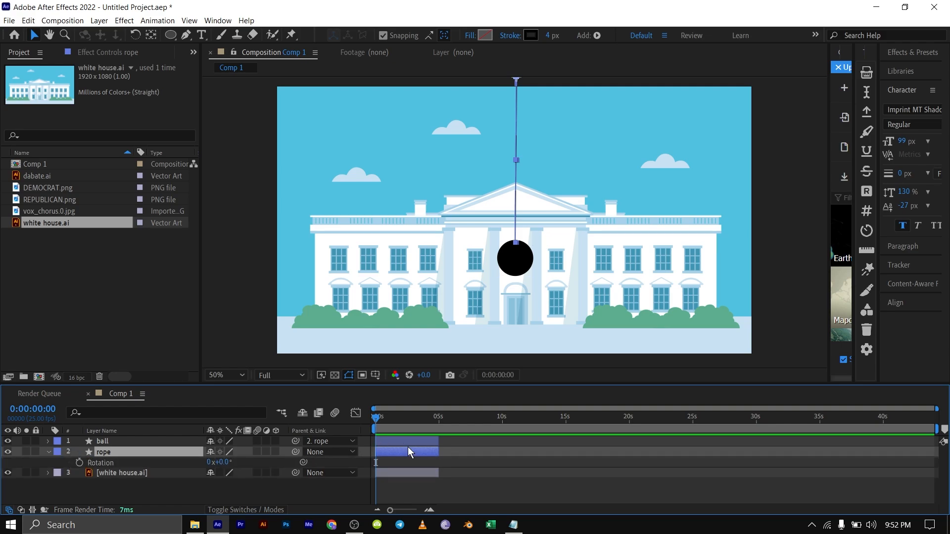
Step: Go to 0:00:03:00 and set the end of the work area there
{"action": "scroll", "coordinate": [408, 447], "scroll_direction": "up", "scroll_amount": 3}
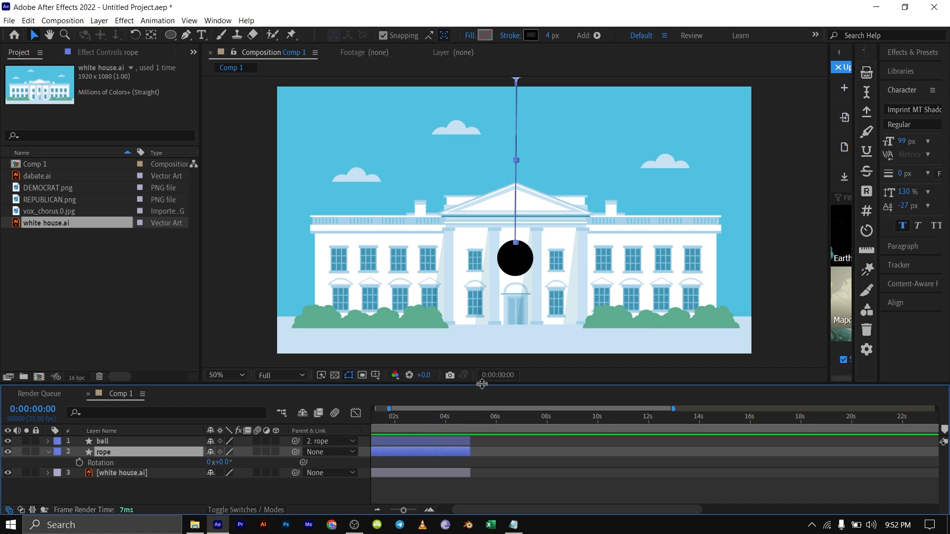
{"action": "left_click", "coordinate": [498, 374]}
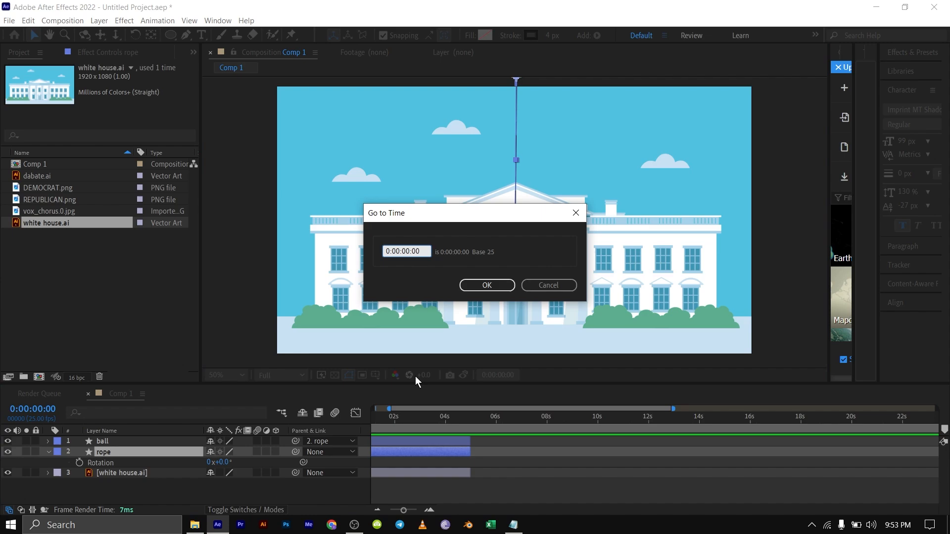
{"action": "type", "text": "3"}
{"action": "key", "text": "Return"}
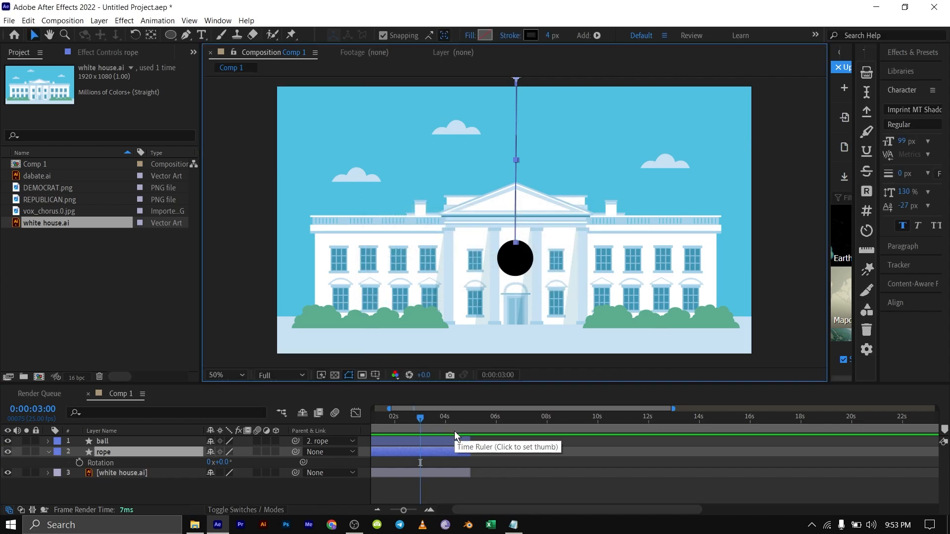
{"action": "key", "text": "n"}
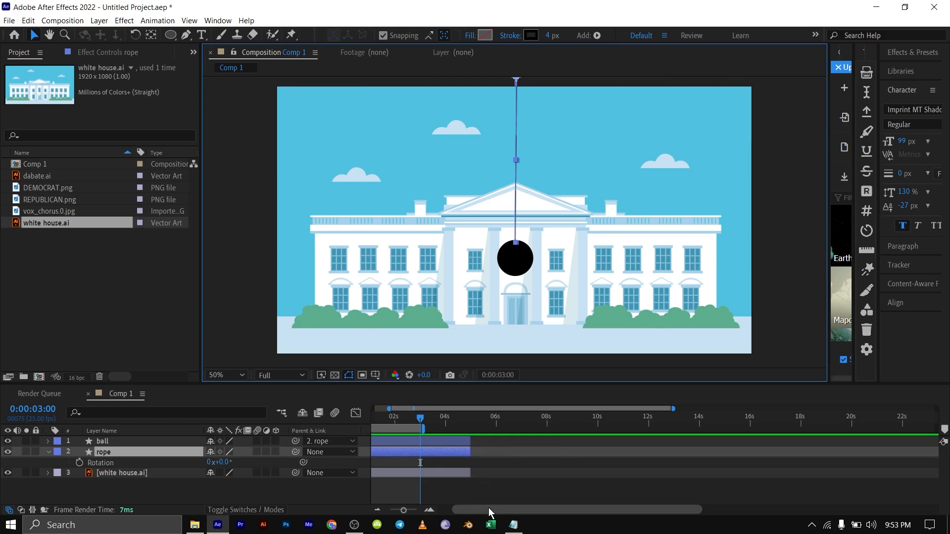
{"action": "left_click_drag", "start_coordinate": [489, 509], "coordinate": [460, 510]}
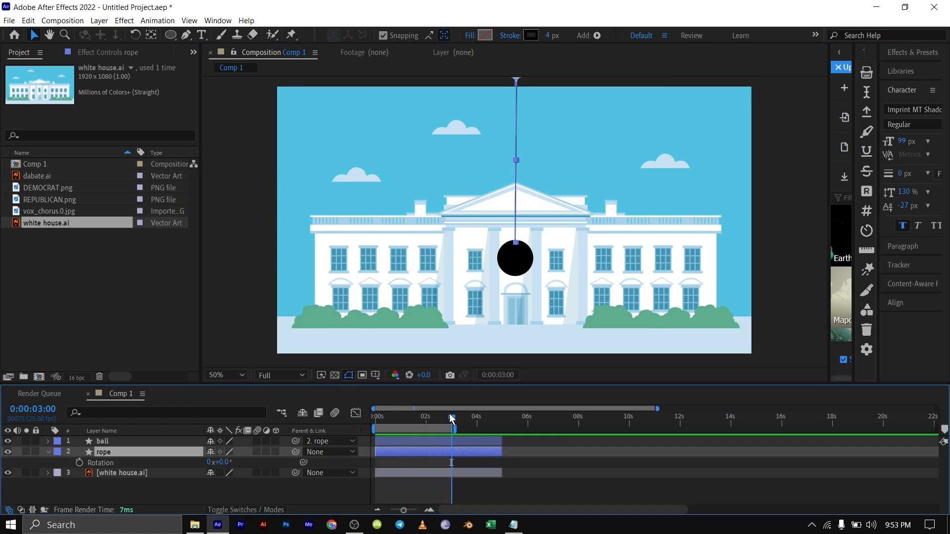
Step: At 0:00:00:00, enable keyframing for the rope's rotation and set it to 40°
{"action": "left_click_drag", "start_coordinate": [449, 413], "coordinate": [368, 414]}
{"action": "left_click", "coordinate": [79, 462]}
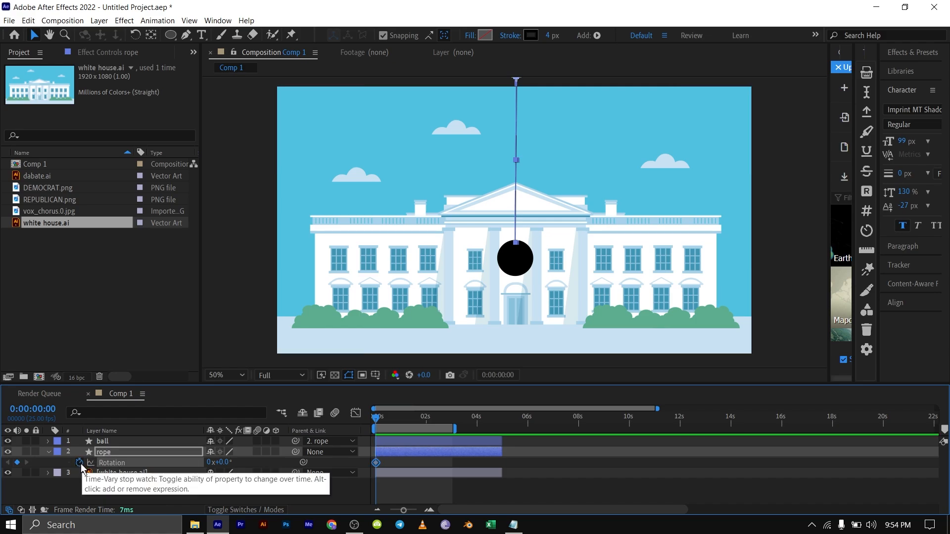
{"action": "left_click", "coordinate": [223, 462]}
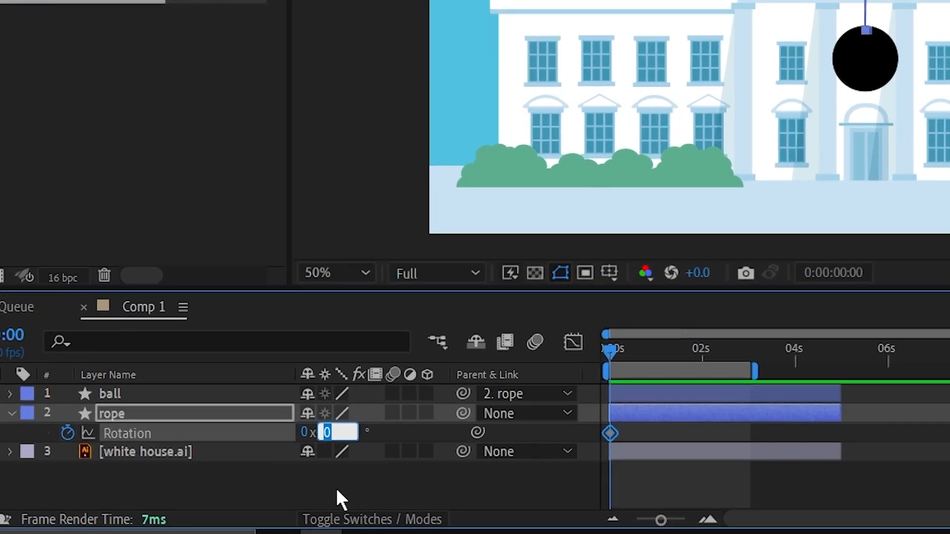
{"action": "type", "text": "40"}
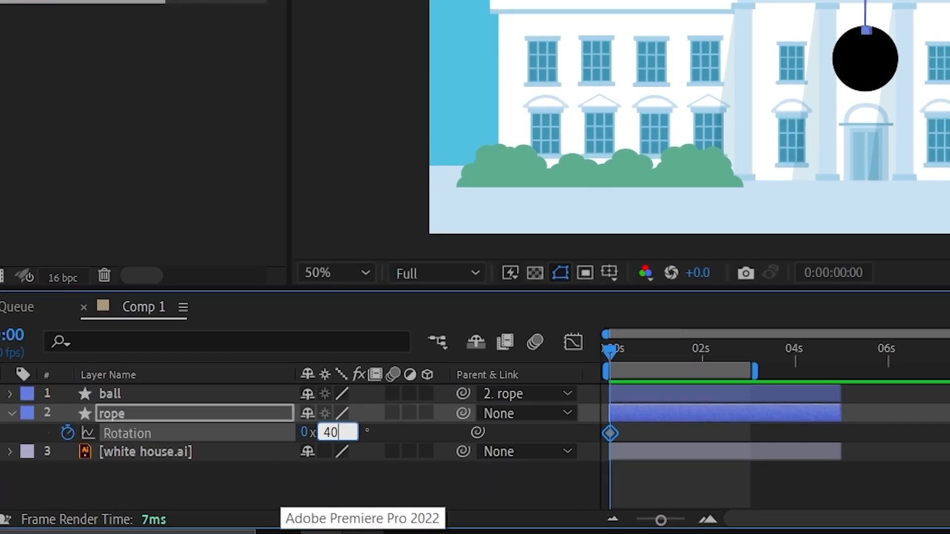
{"action": "left_click", "coordinate": [543, 488]}
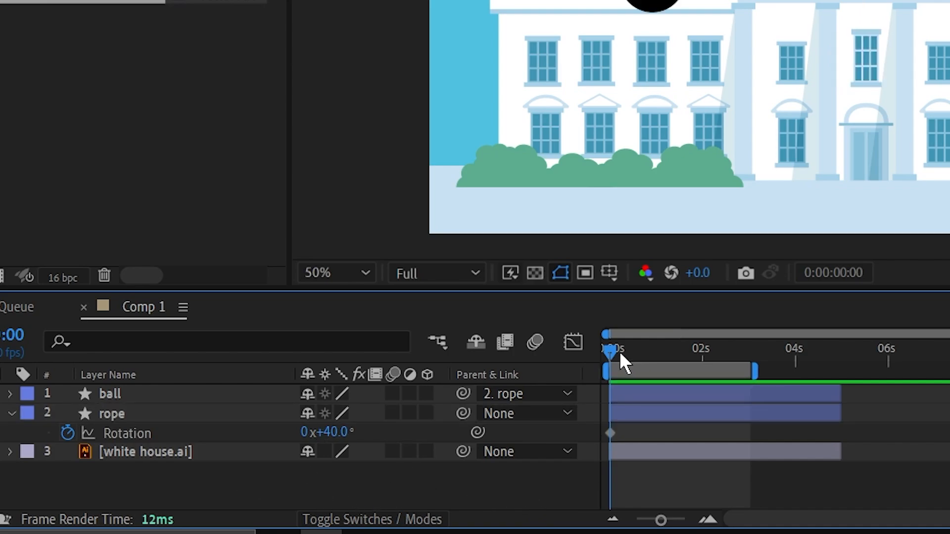
Step: Add a rotation keyframe of -40° to the rope layer at 0:00:01:12
{"action": "left_click_drag", "start_coordinate": [613, 350], "coordinate": [682, 350]}
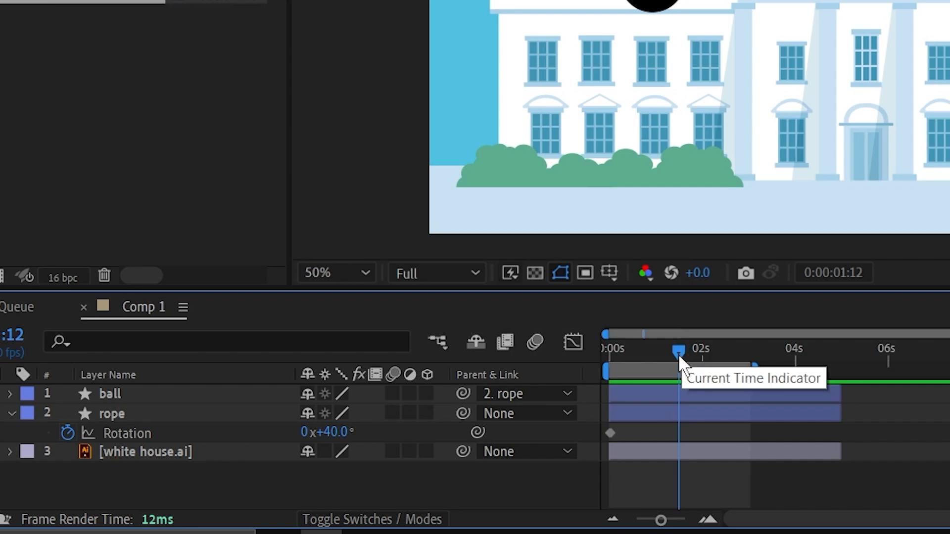
{"action": "left_click", "coordinate": [332, 434]}
{"action": "key", "text": "Home"}
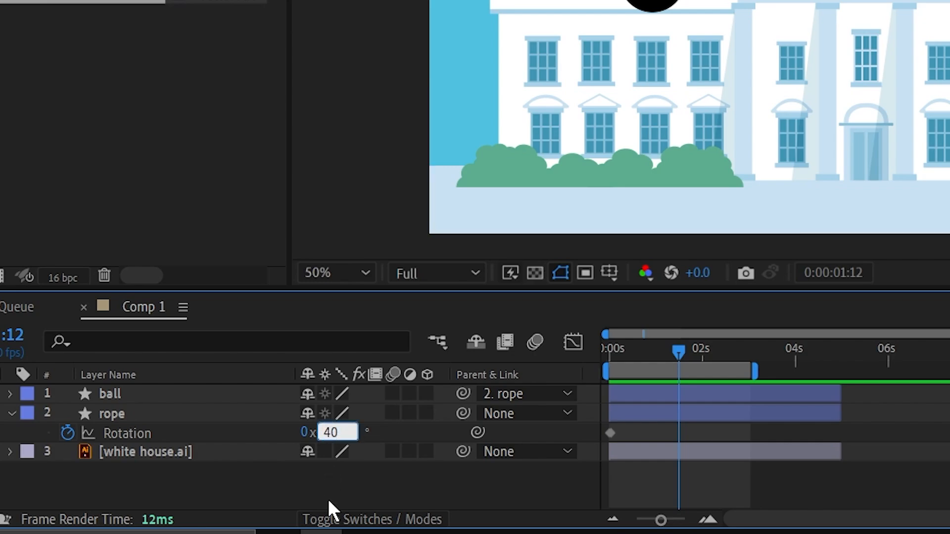
{"action": "type", "text": "-"}
{"action": "key", "text": "Return"}
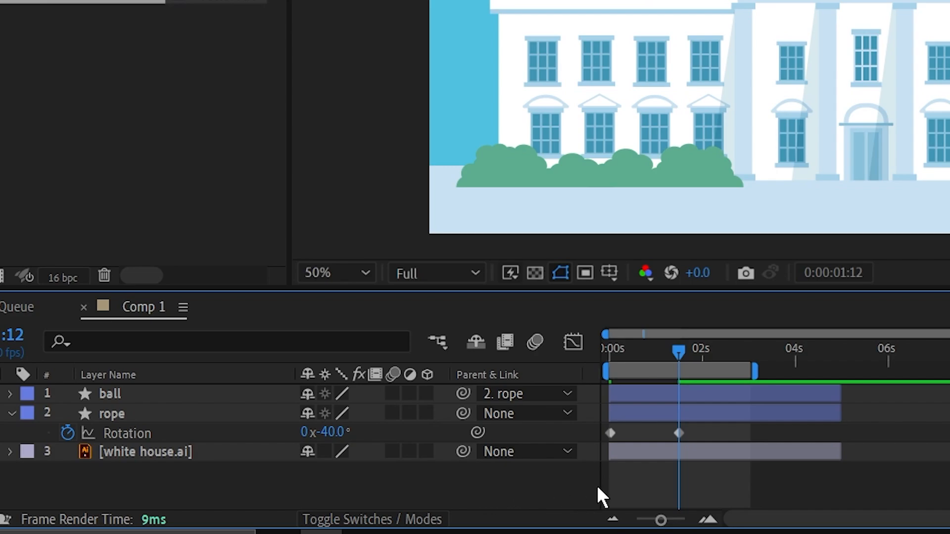
Step: Add a rotation keyframe of 40° to the rope layer at 0:00:03:00
{"action": "left_click_drag", "start_coordinate": [679, 348], "coordinate": [748, 338]}
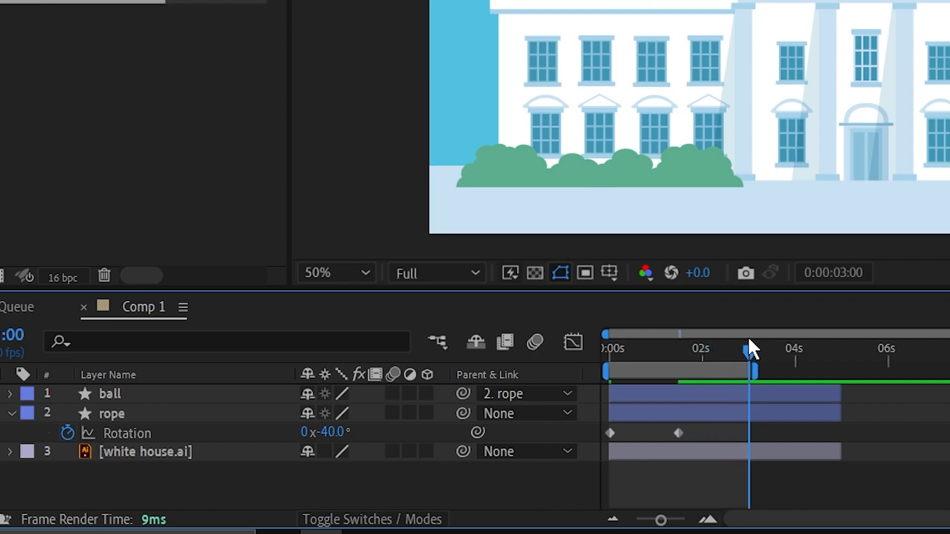
{"action": "left_click", "coordinate": [333, 433]}
{"action": "key", "text": "BackSpace"}
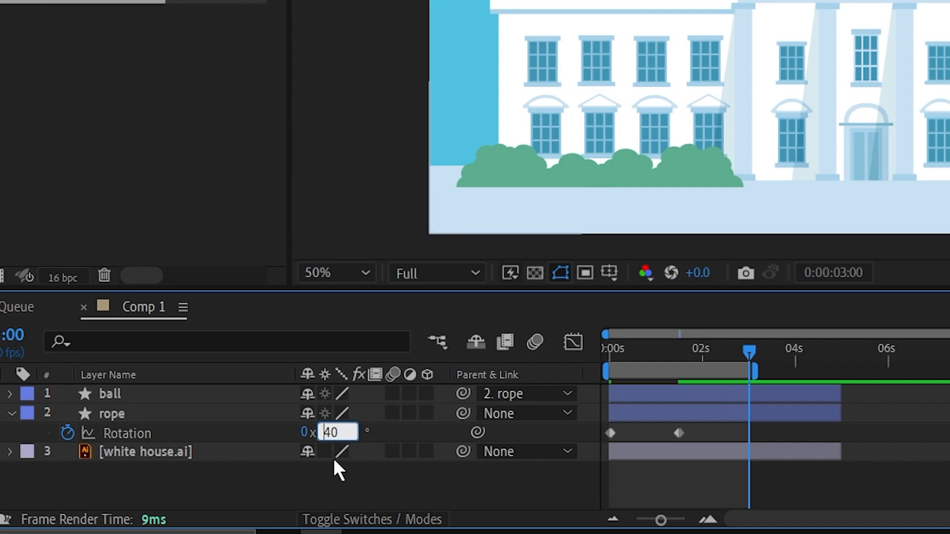
{"action": "key", "text": "Return"}
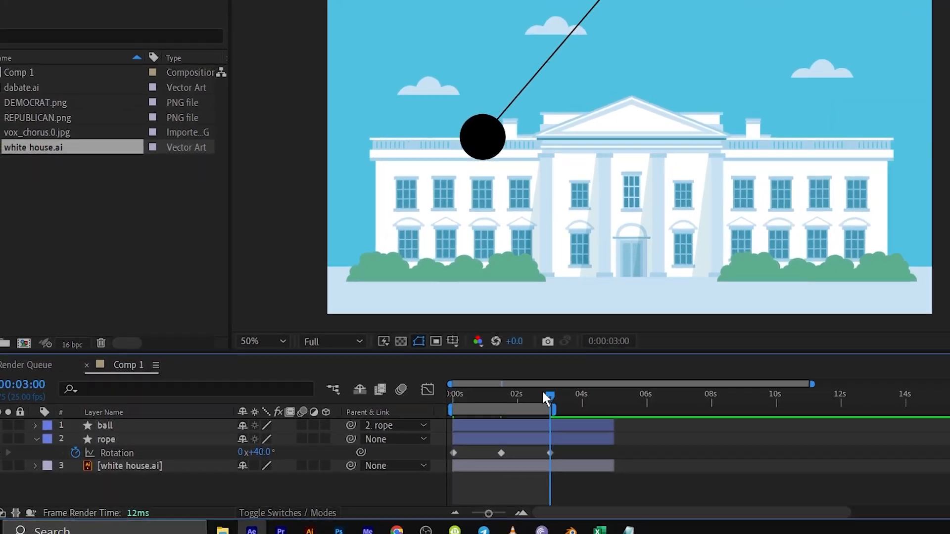
Step: Preview the swing from the start and apply Easy Ease to all three rotation keyframes of the rope layer
{"action": "left_click_drag", "start_coordinate": [544, 396], "coordinate": [437, 400]}
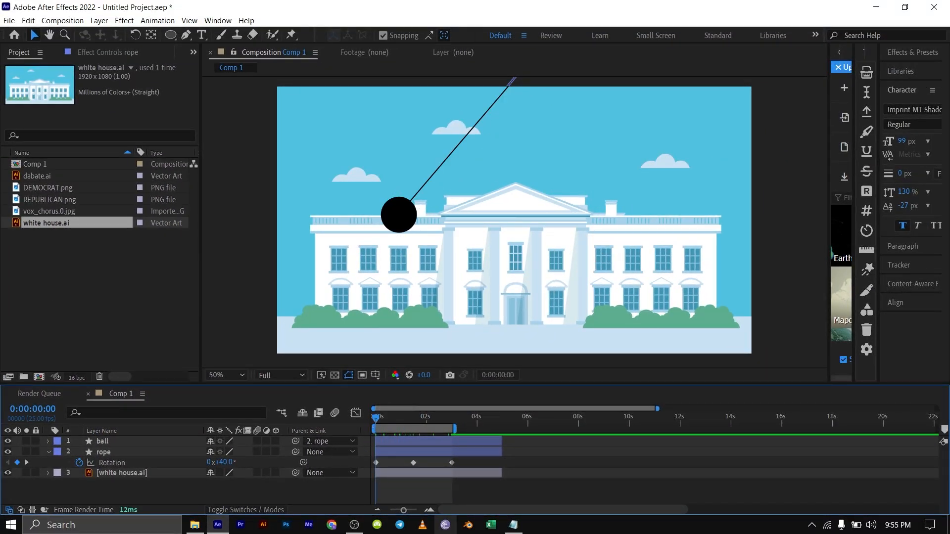
{"action": "key", "text": "space"}
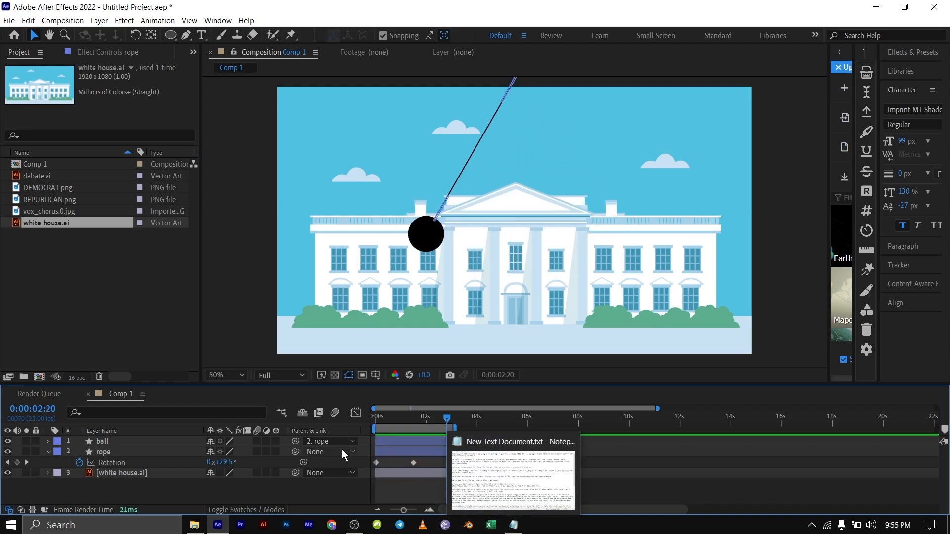
{"action": "key", "text": "space"}
{"action": "left_click_drag", "start_coordinate": [470, 462], "coordinate": [368, 469]}
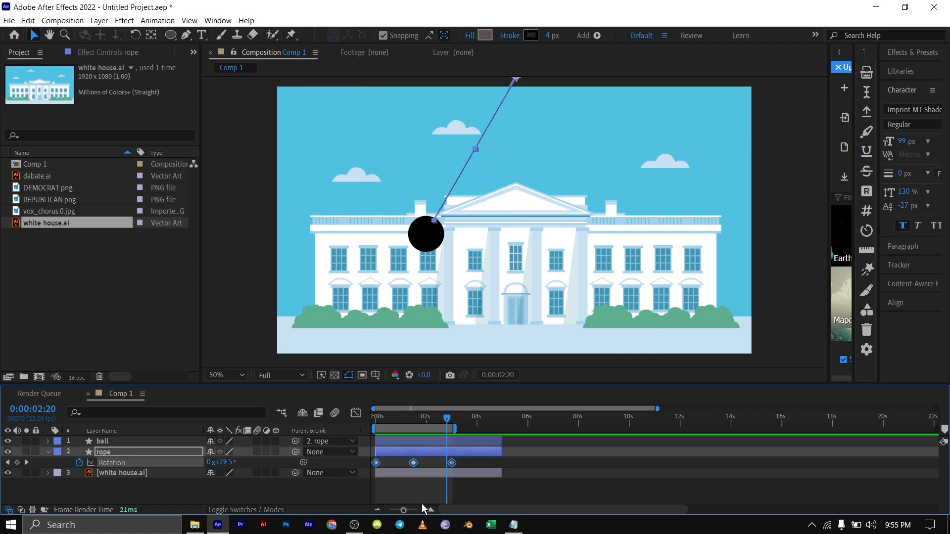
{"action": "key", "text": "F9"}
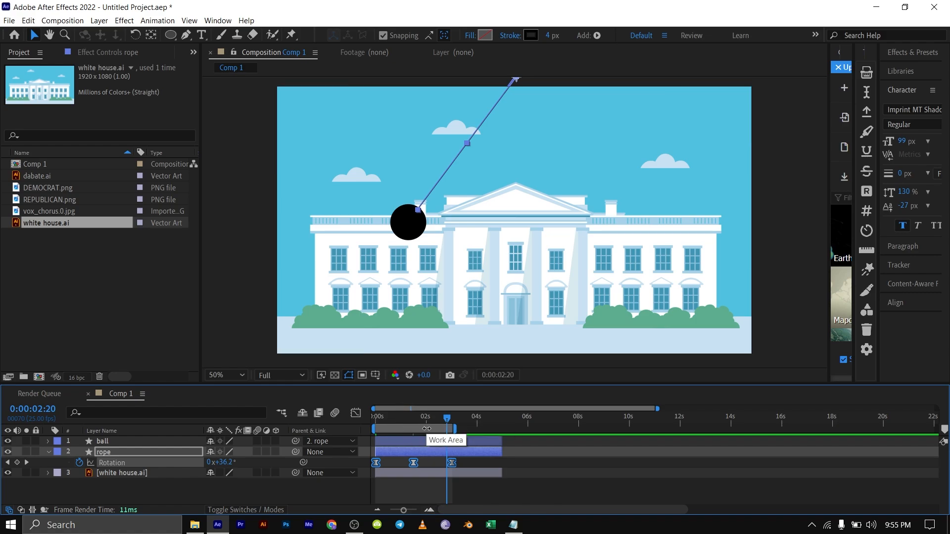
Step: Trim the end of the work area to 0:00:02:24, one frame before the last rotation keyframe
{"action": "scroll", "coordinate": [424, 428], "scroll_direction": "up", "scroll_amount": 4}
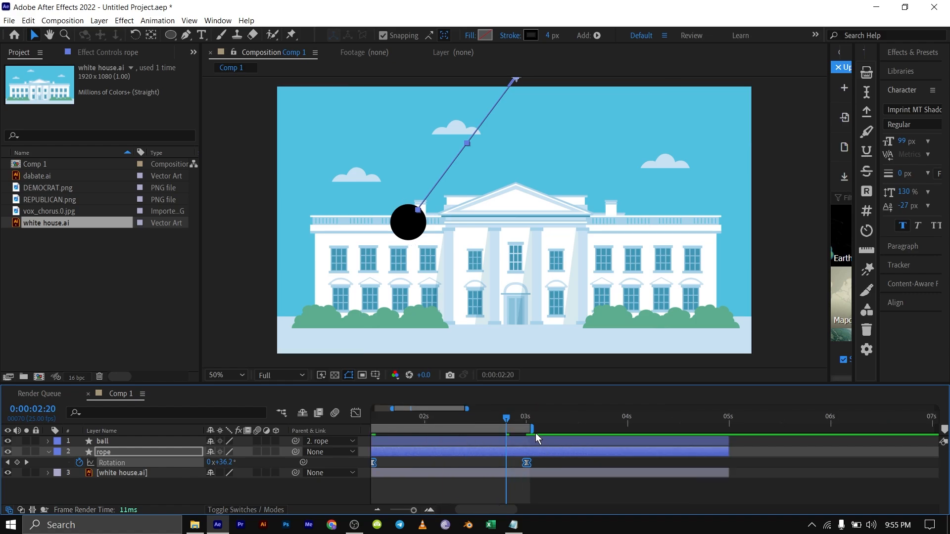
{"action": "scroll", "coordinate": [542, 437], "scroll_direction": "up", "scroll_amount": 3}
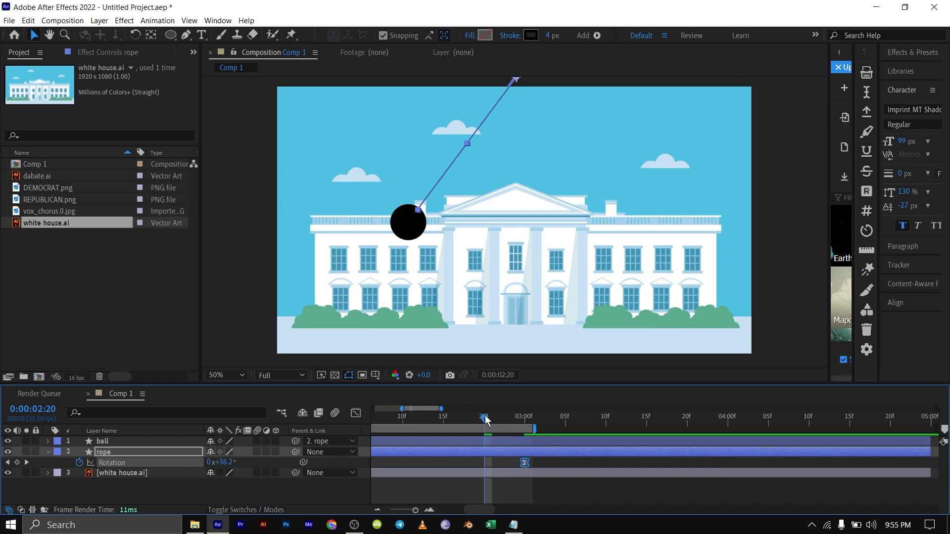
{"action": "left_click_drag", "start_coordinate": [486, 418], "coordinate": [521, 414]}
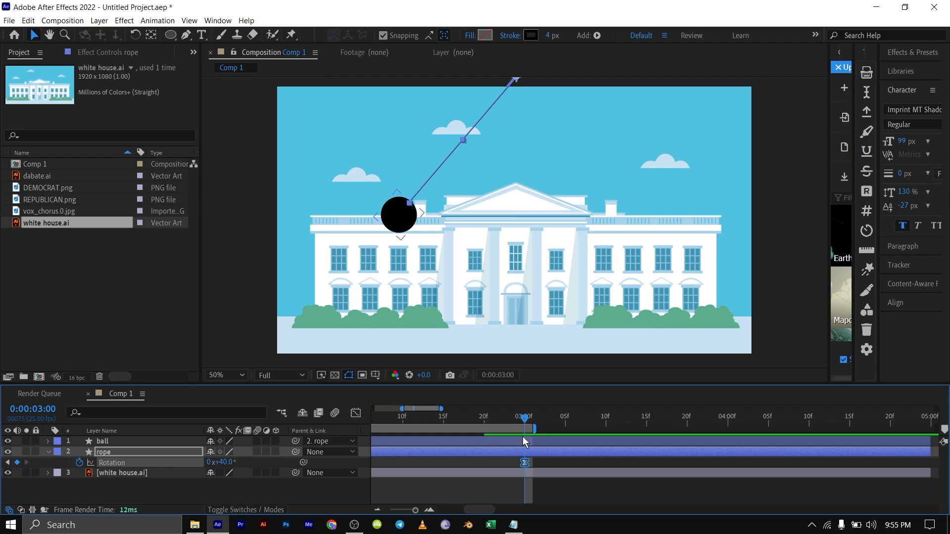
{"action": "key", "text": "Page_Up"}
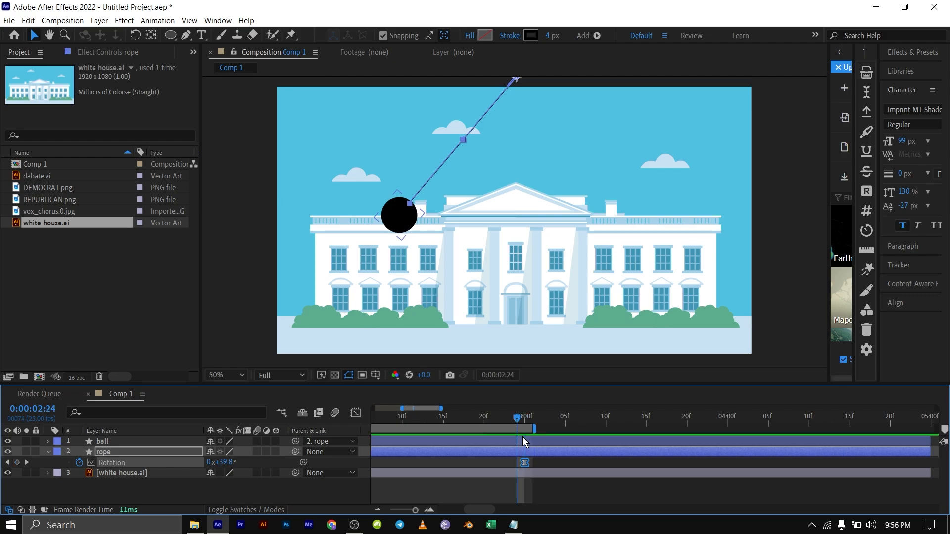
{"action": "key", "text": "n"}
{"action": "left_click", "coordinate": [525, 418]}
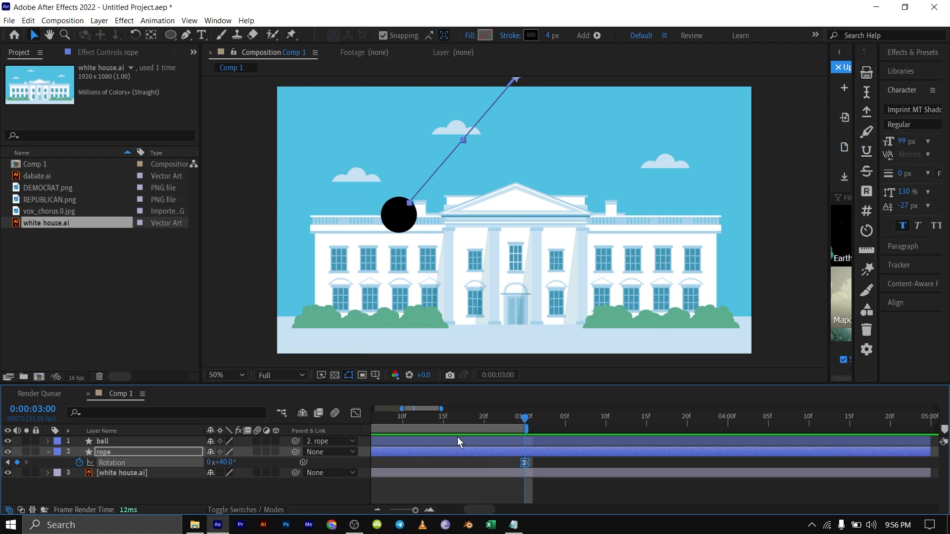
Step: Return the current time to 0:00:00:00 with all three rotation keyframes in view
{"action": "left_click_drag", "start_coordinate": [415, 510], "coordinate": [389, 510]}
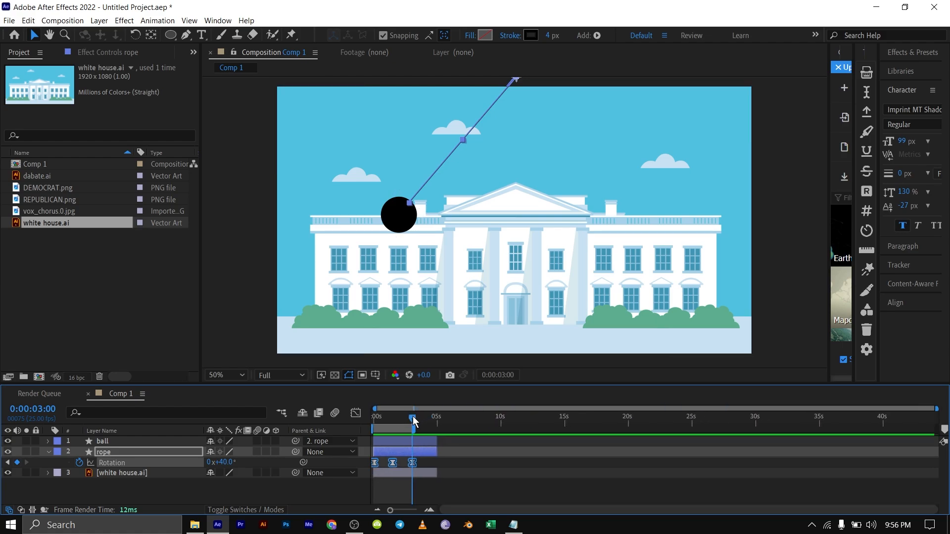
{"action": "left_click_drag", "start_coordinate": [415, 422], "coordinate": [347, 425]}
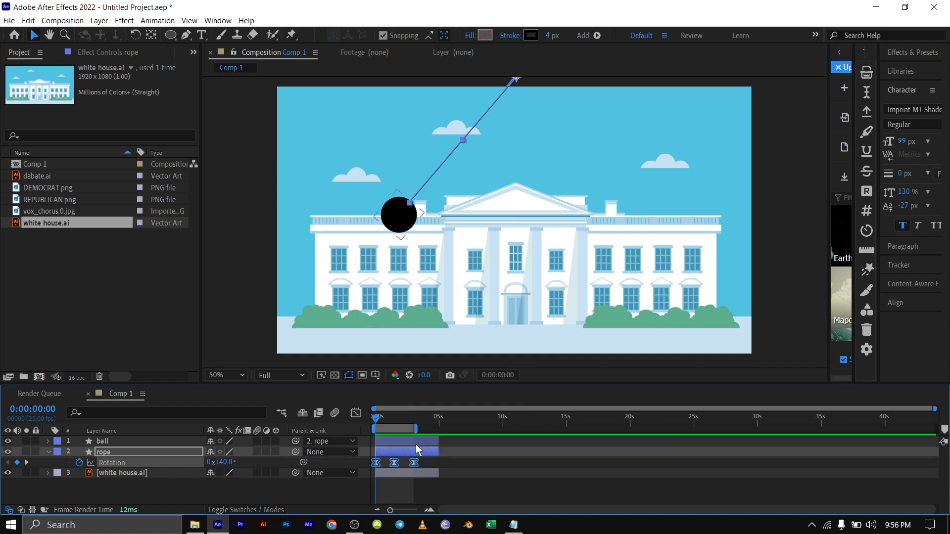
{"action": "scroll", "coordinate": [384, 455], "scroll_direction": "up", "scroll_amount": 10, "text": "alt"}
{"action": "scroll", "coordinate": [411, 469], "scroll_direction": "down", "scroll_amount": 10, "text": "alt"}
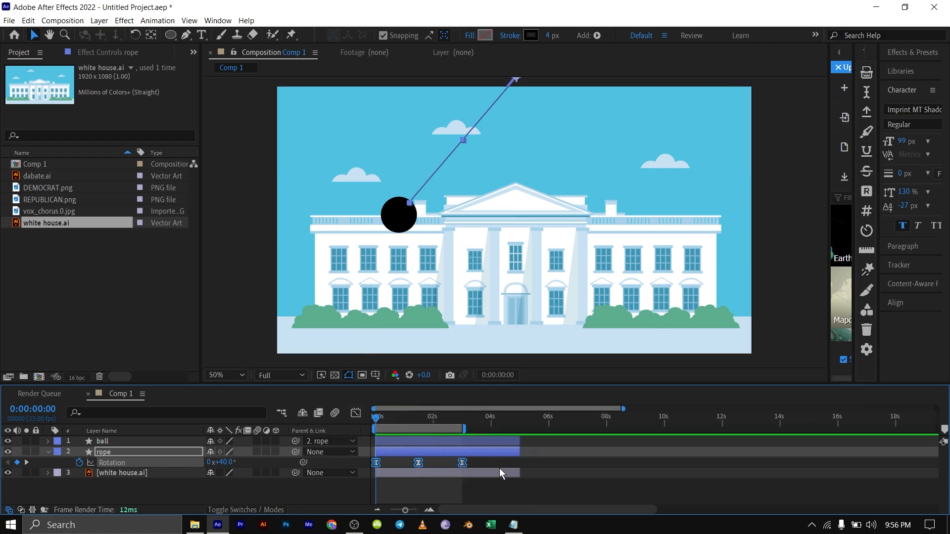
Step: Lengthen the incoming and outgoing influence handles of the rope's three rotation keyframes in the speed graph for a stronger ease
{"action": "left_click", "coordinate": [491, 495]}
{"action": "left_click_drag", "start_coordinate": [495, 462], "coordinate": [364, 473]}
{"action": "left_click", "coordinate": [91, 463]}
{"action": "left_click", "coordinate": [355, 413]}
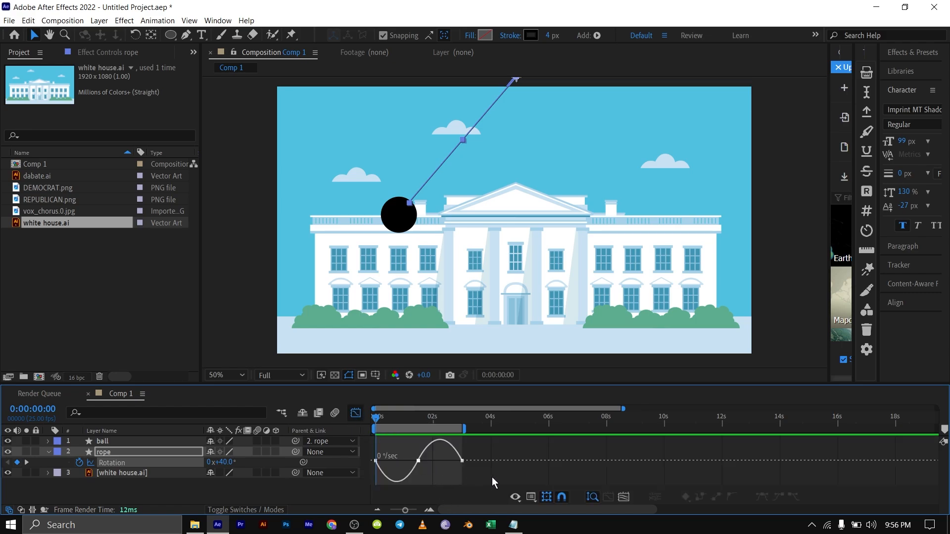
{"action": "left_click_drag", "start_coordinate": [492, 477], "coordinate": [346, 456]}
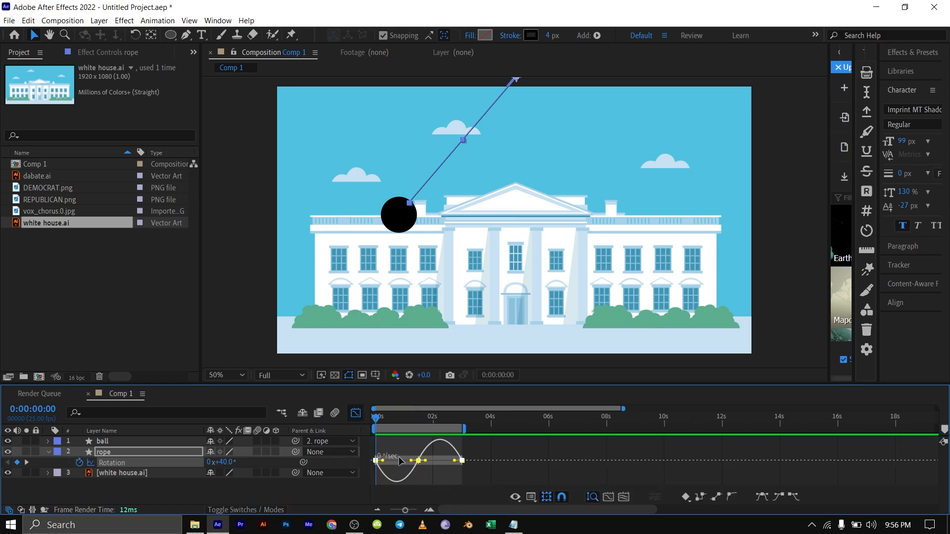
{"action": "scroll", "coordinate": [401, 461], "scroll_direction": "up", "scroll_amount": 3}
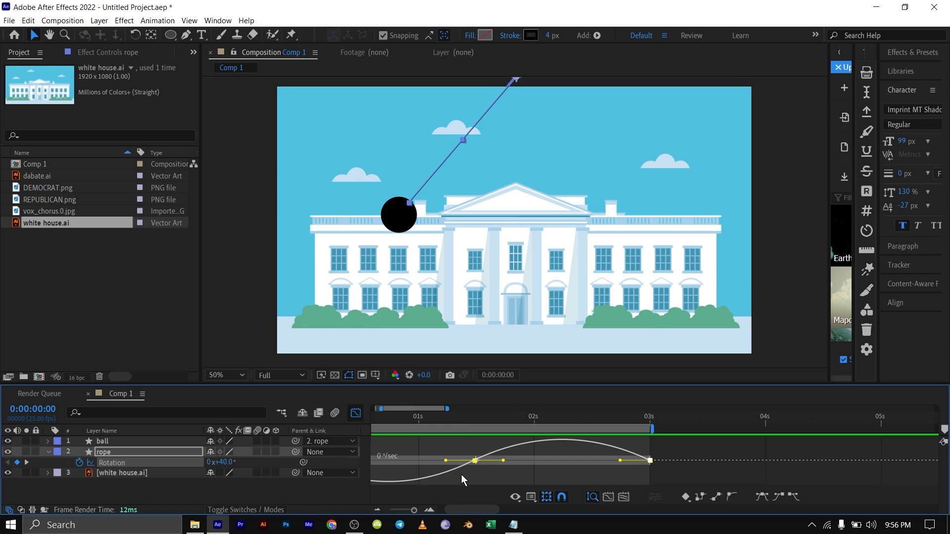
{"action": "left_click_drag", "start_coordinate": [463, 510], "coordinate": [456, 510]}
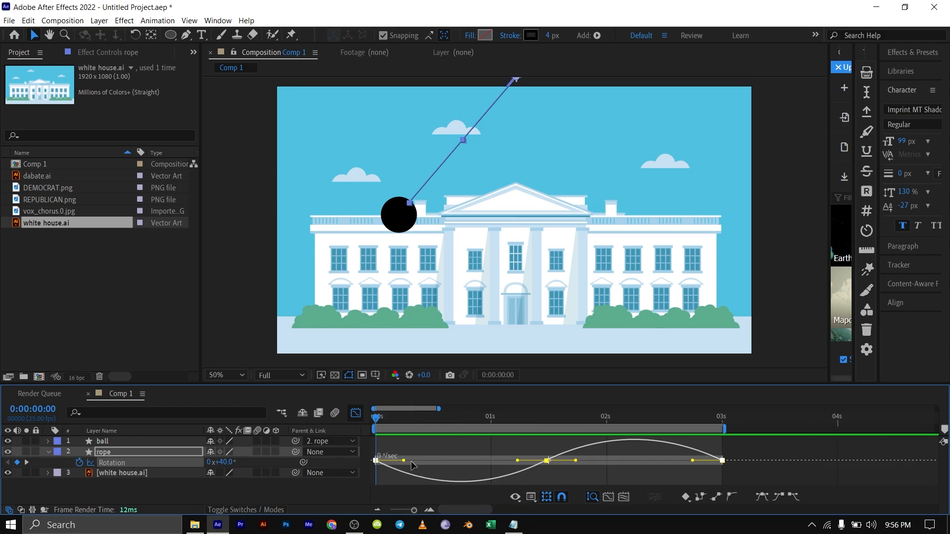
{"action": "left_click_drag", "start_coordinate": [406, 463], "coordinate": [420, 467]}
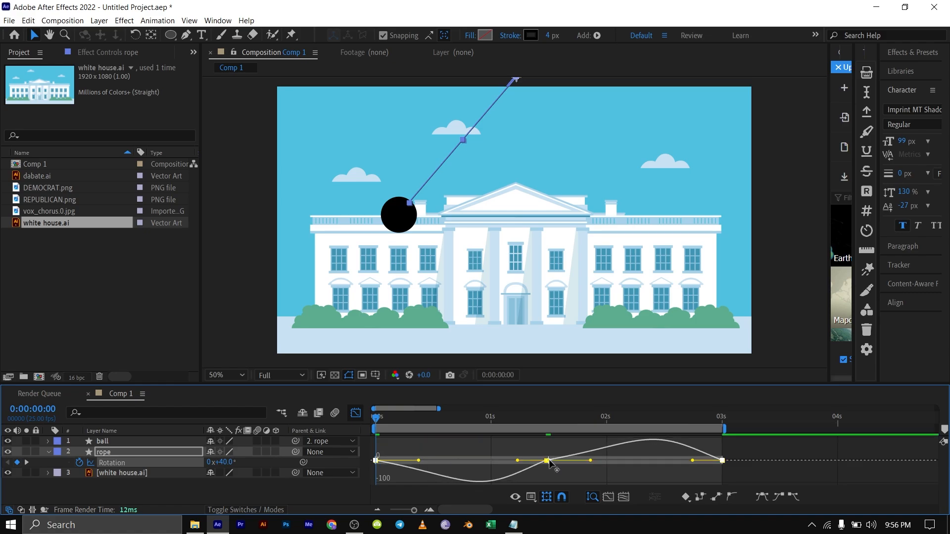
{"action": "left_click_drag", "start_coordinate": [519, 463], "coordinate": [503, 461]}
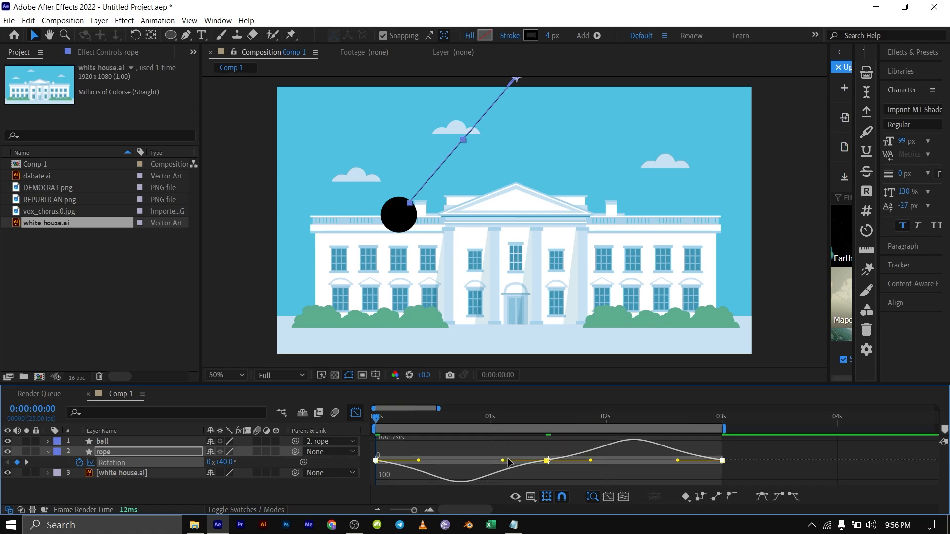
{"action": "left_click_drag", "start_coordinate": [589, 460], "coordinate": [592, 469]}
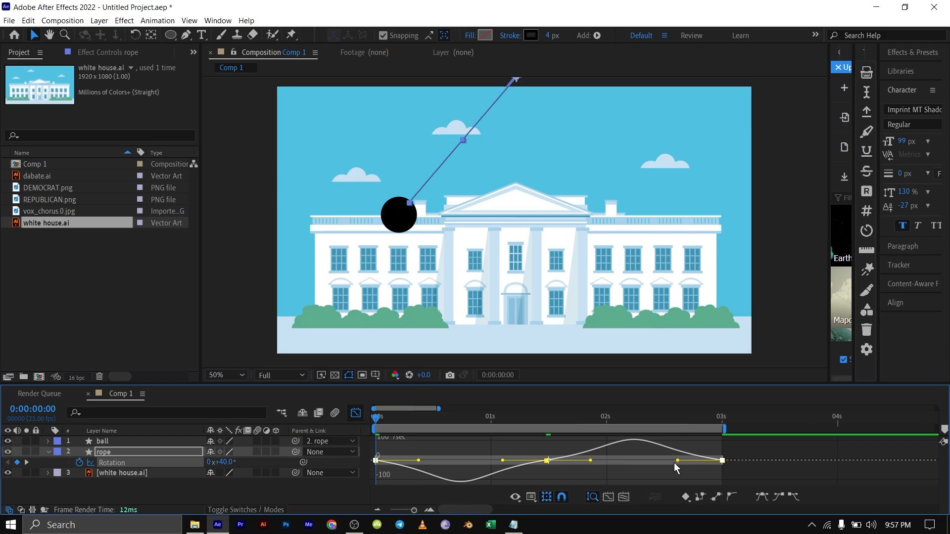
{"action": "left_click_drag", "start_coordinate": [676, 462], "coordinate": [676, 464]}
Step: Close the graph view, preview the eased swing from the start, and collapse the rope layer's properties
{"action": "left_click", "coordinate": [356, 414]}
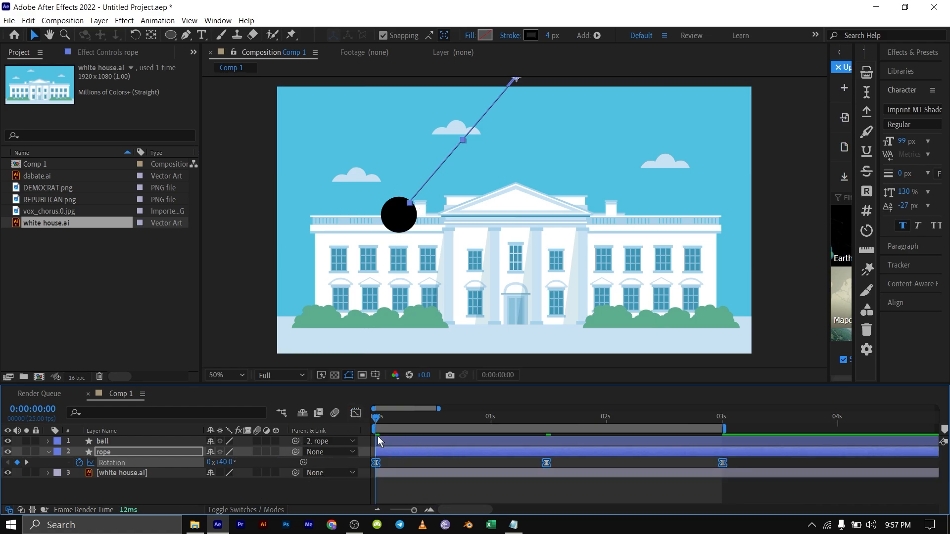
{"action": "key", "text": "space"}
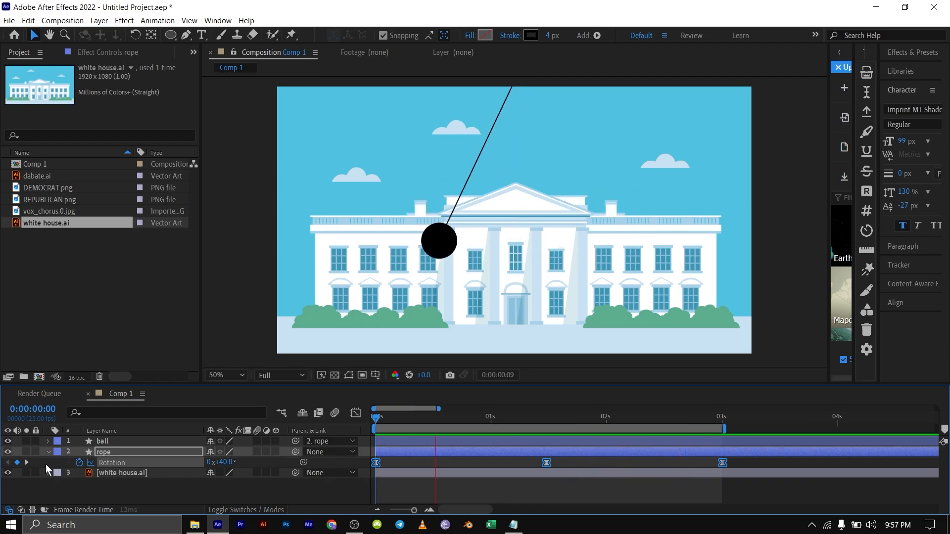
{"action": "left_click", "coordinate": [97, 499]}
{"action": "left_click", "coordinate": [49, 451]}
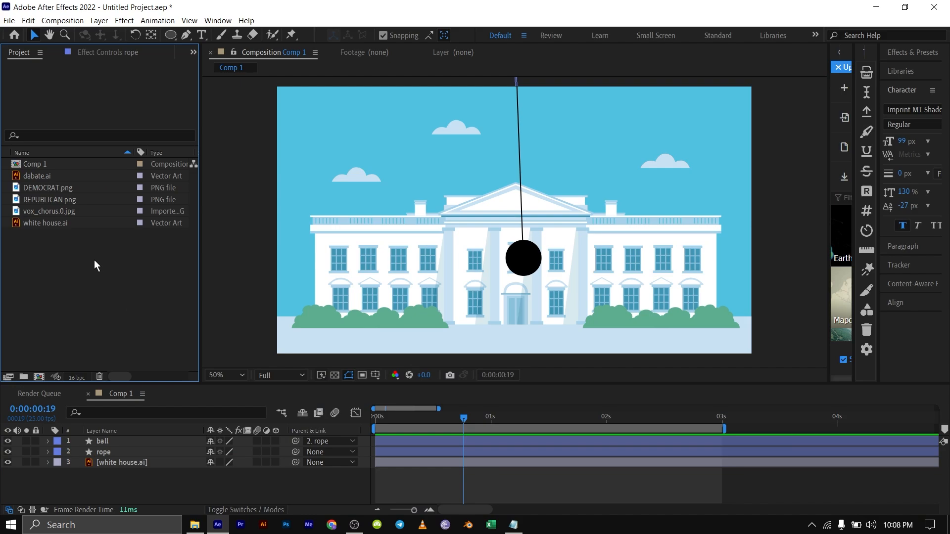
Step: Add DEMOCRAT.png and REPUBLICAN.png to Comp 1 as layers above the ball
{"action": "left_click", "coordinate": [53, 211]}
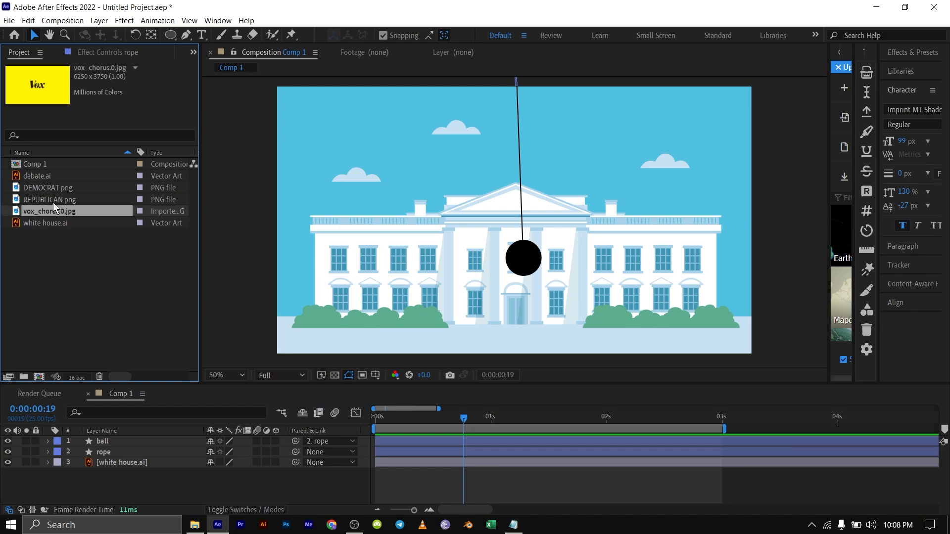
{"action": "left_click", "coordinate": [49, 198]}
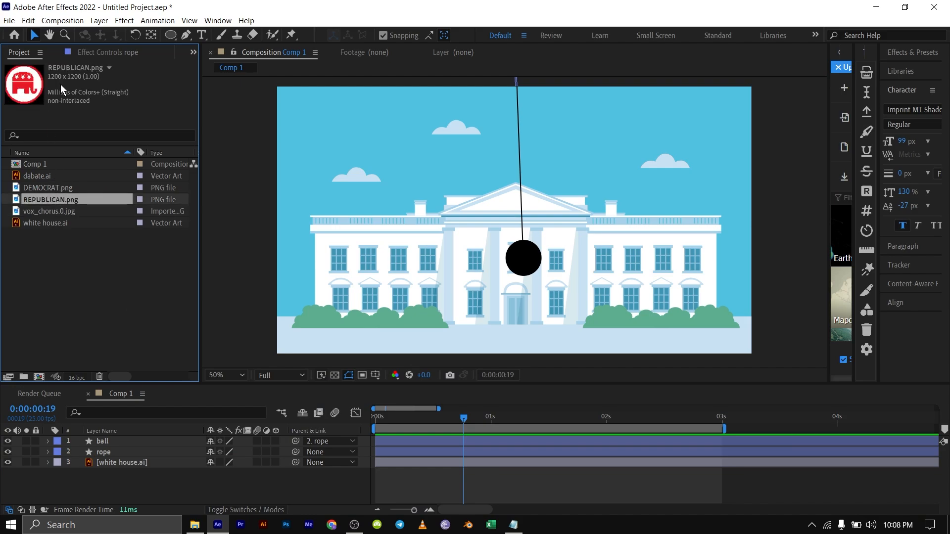
{"action": "left_click", "coordinate": [68, 188]}
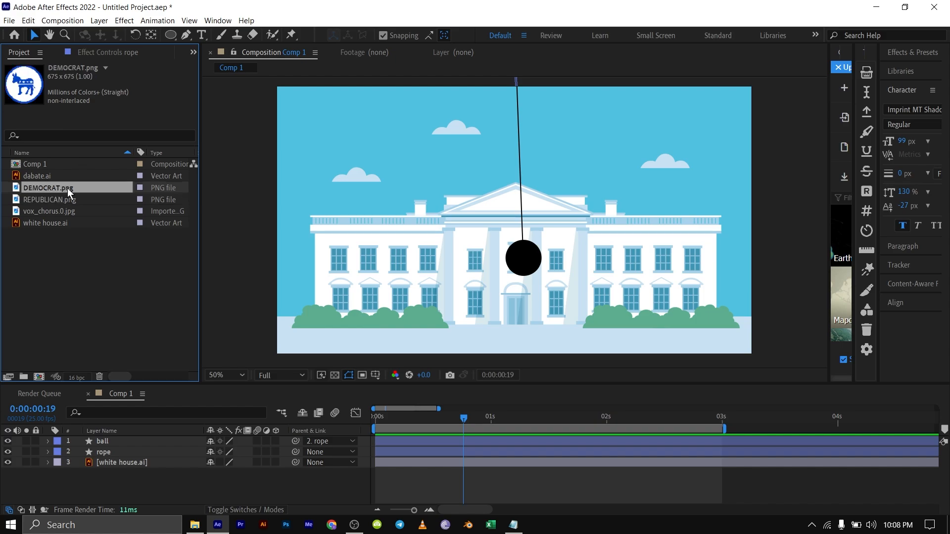
{"action": "left_click", "coordinate": [65, 200], "text": "ctrl"}
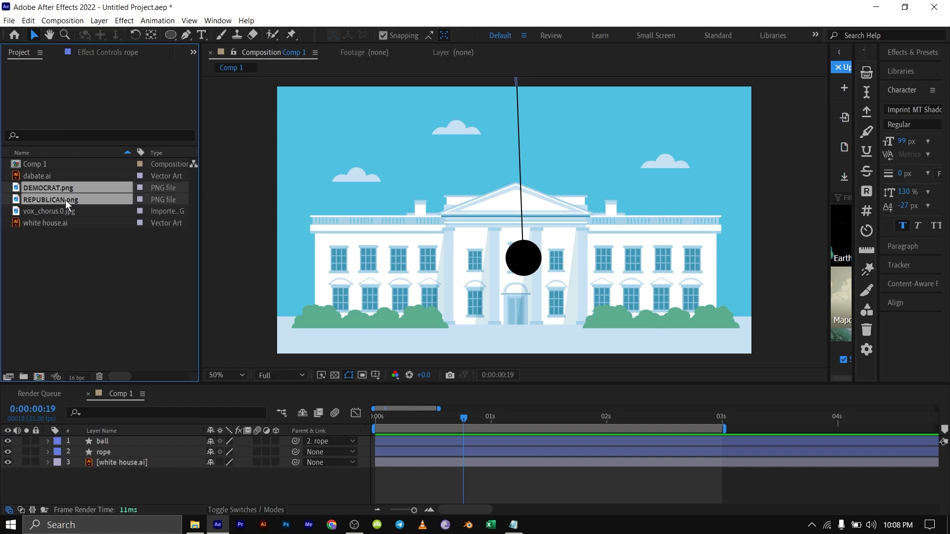
{"action": "left_click_drag", "start_coordinate": [70, 199], "coordinate": [126, 439]}
Step: Duplicate the ball layer and place the copy between the DEMOCRAT.png and REPUBLICAN.png layers
{"action": "left_click", "coordinate": [128, 465]}
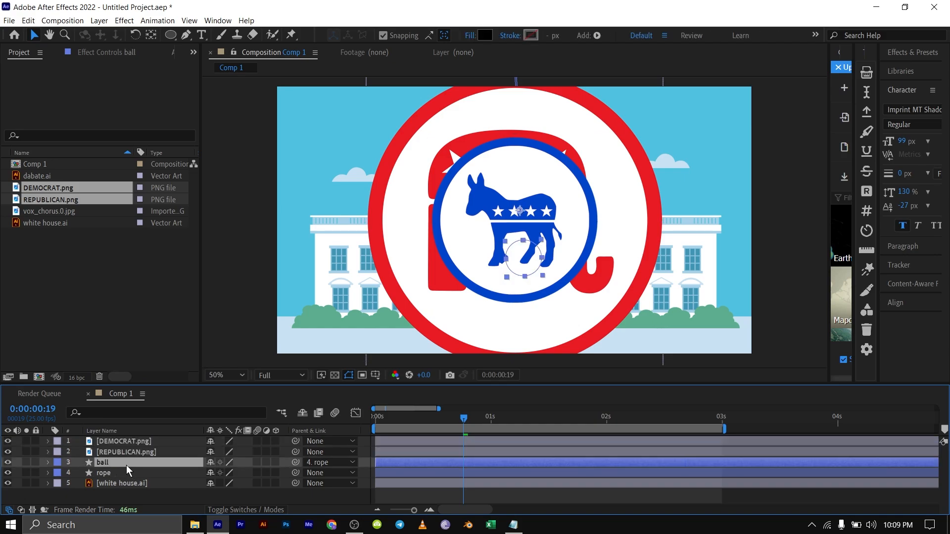
{"action": "key", "text": "ctrl+d"}
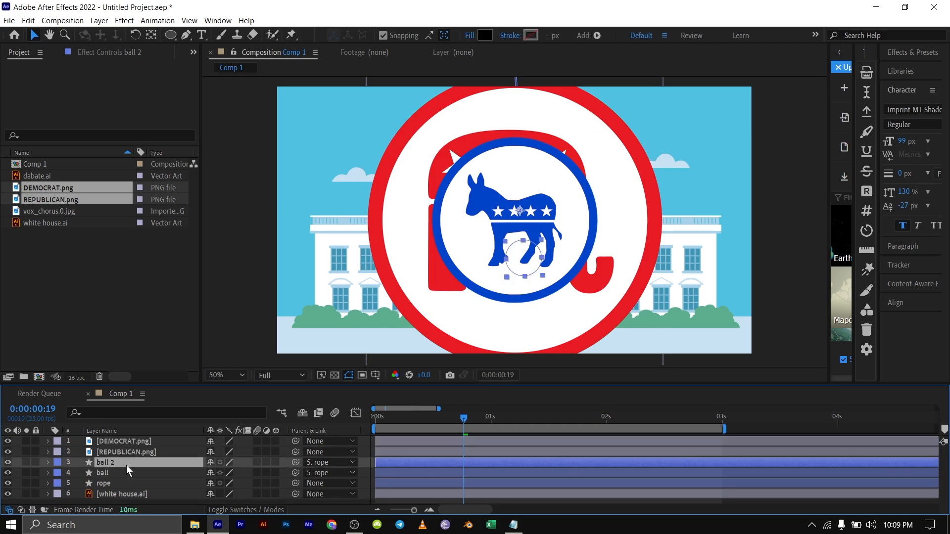
{"action": "left_click_drag", "start_coordinate": [117, 462], "coordinate": [116, 447]}
Step: With REPUBLICAN.png hidden, scale DEMOCRAT.png to 22% and position it exactly over the black ball
{"action": "left_click", "coordinate": [8, 463]}
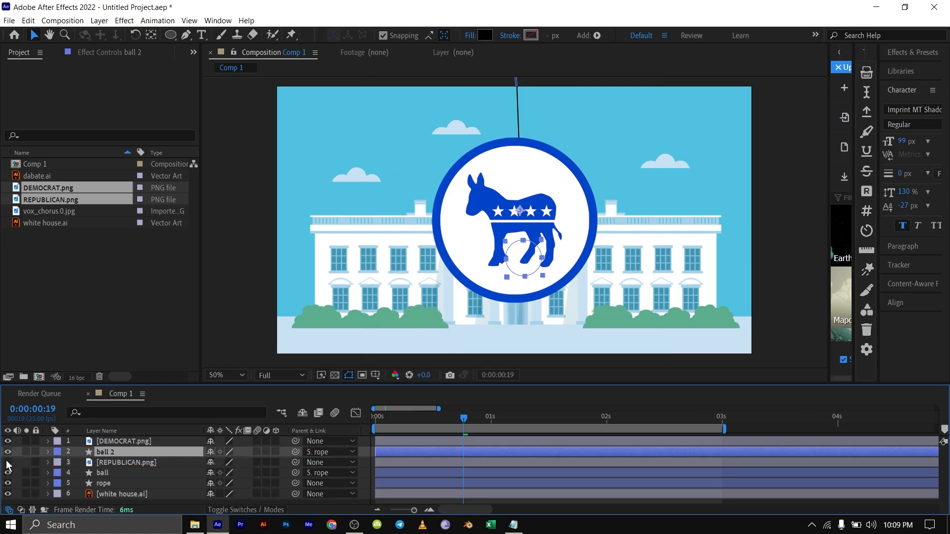
{"action": "left_click", "coordinate": [120, 441]}
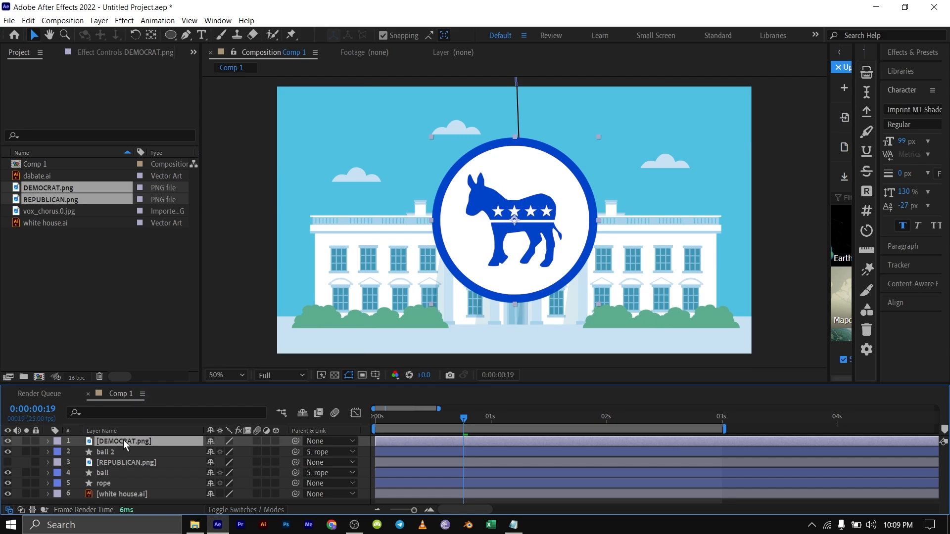
{"action": "key", "text": "s"}
{"action": "left_click_drag", "start_coordinate": [223, 454], "coordinate": [179, 412]}
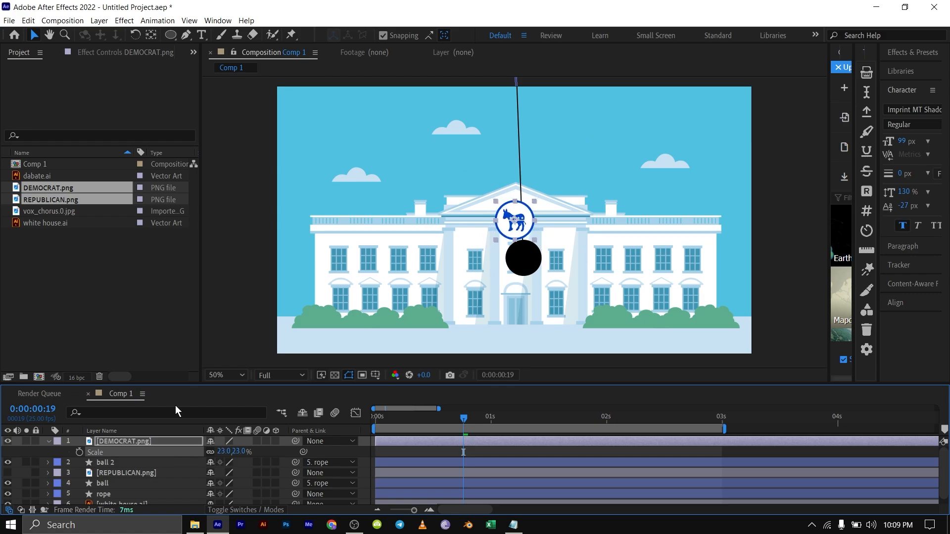
{"action": "left_click_drag", "start_coordinate": [504, 231], "coordinate": [514, 267]}
{"action": "scroll", "coordinate": [515, 267], "scroll_direction": "up", "scroll_amount": 4}
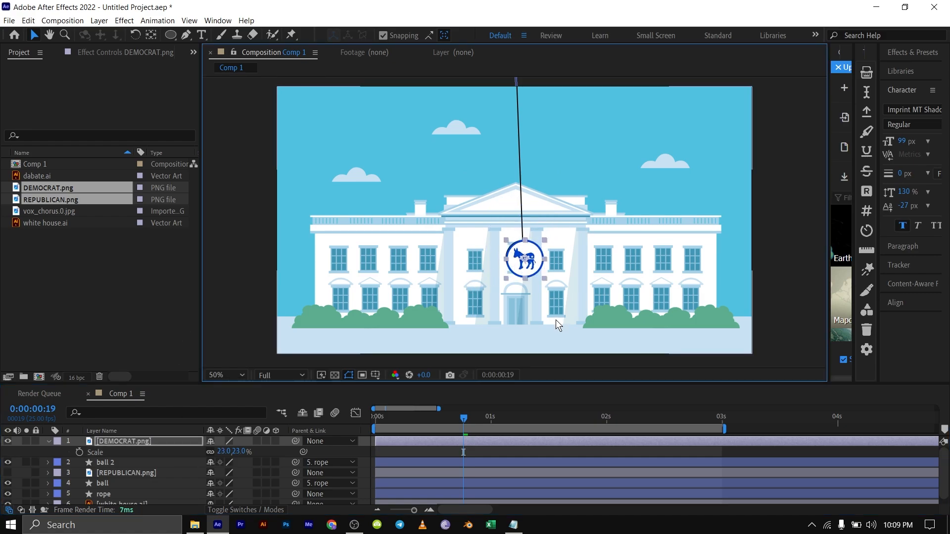
{"action": "scroll", "coordinate": [541, 295], "scroll_direction": "down", "scroll_amount": 2}
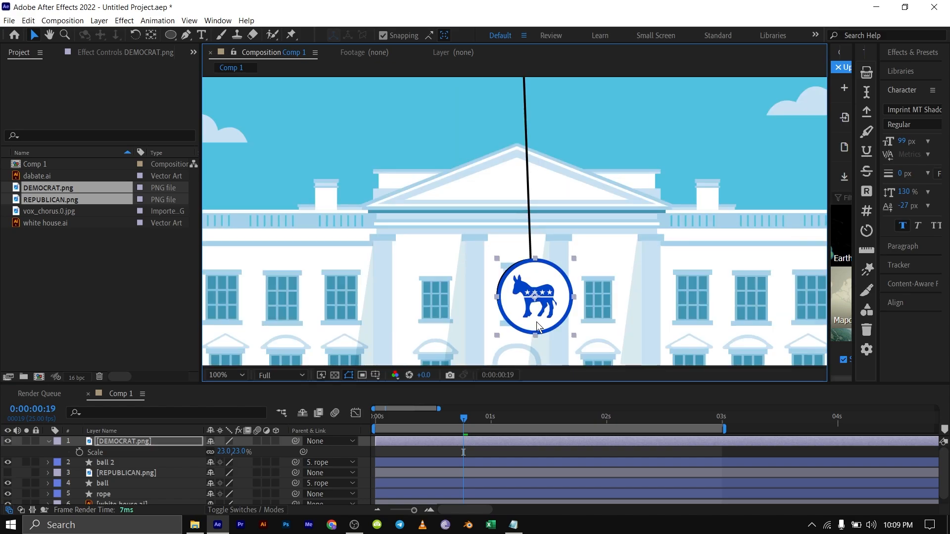
{"action": "scroll", "coordinate": [537, 322], "scroll_direction": "up", "scroll_amount": 2}
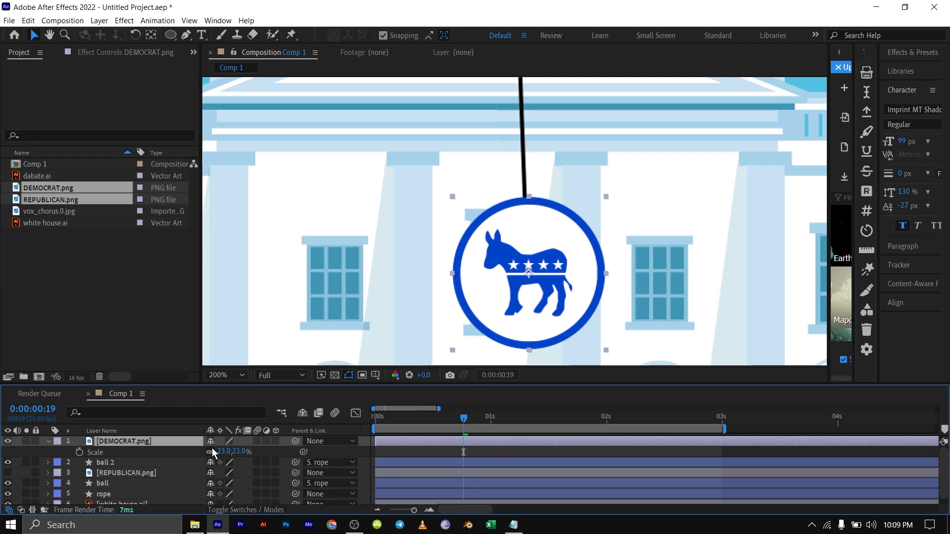
{"action": "left_click_drag", "start_coordinate": [224, 452], "coordinate": [223, 453]}
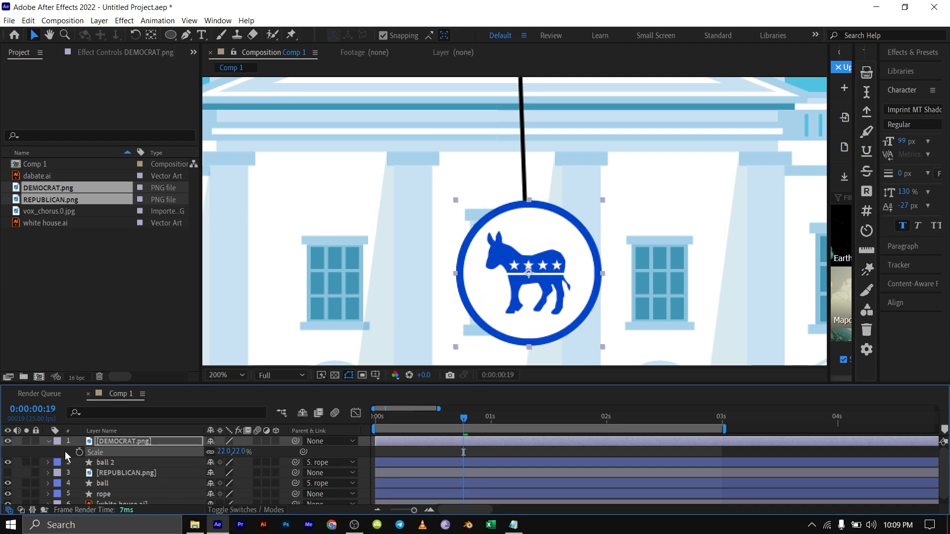
Step: Hide the DEMOCRAT.png and ball 2 layers and show REPUBLICAN.png again
{"action": "left_click", "coordinate": [8, 441]}
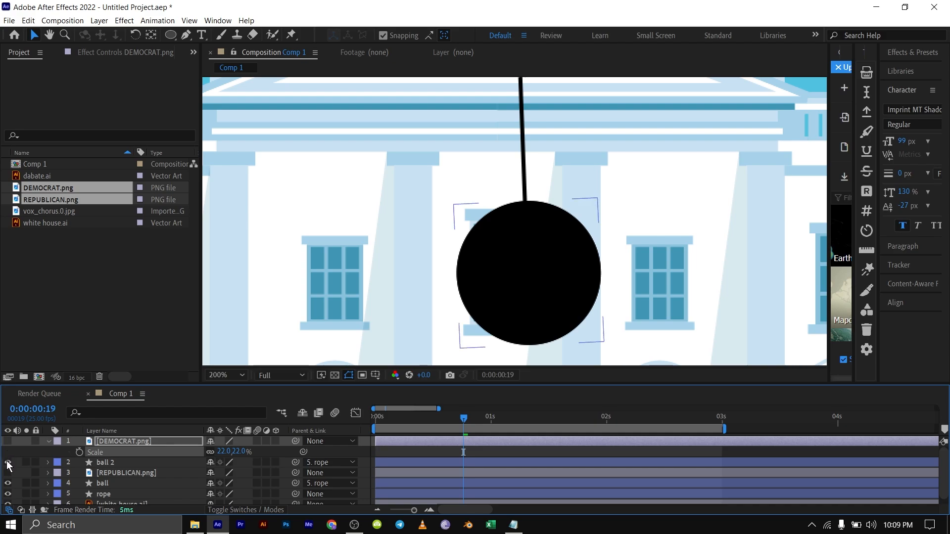
{"action": "left_click", "coordinate": [7, 462]}
{"action": "left_click", "coordinate": [7, 473]}
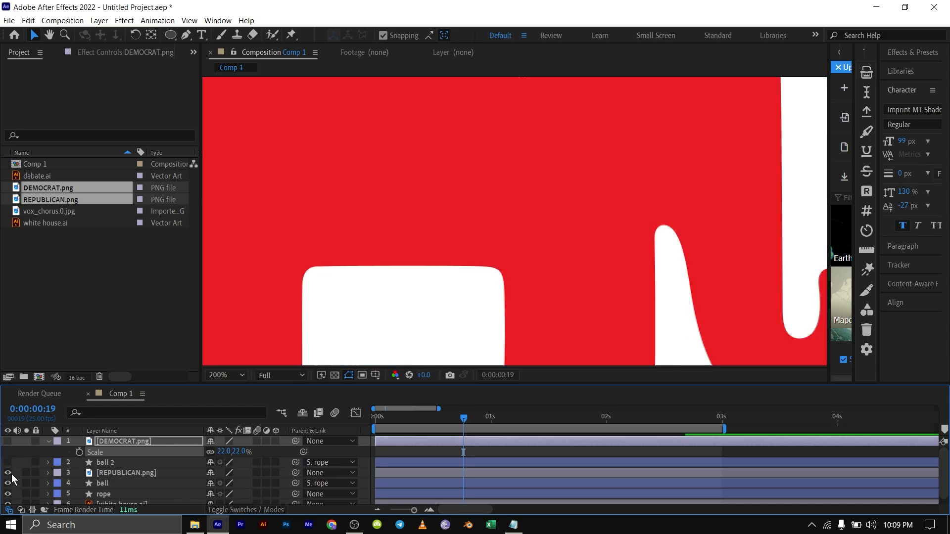
Step: Scale REPUBLICAN.png to 12% and center it over the black ball
{"action": "left_click", "coordinate": [120, 473]}
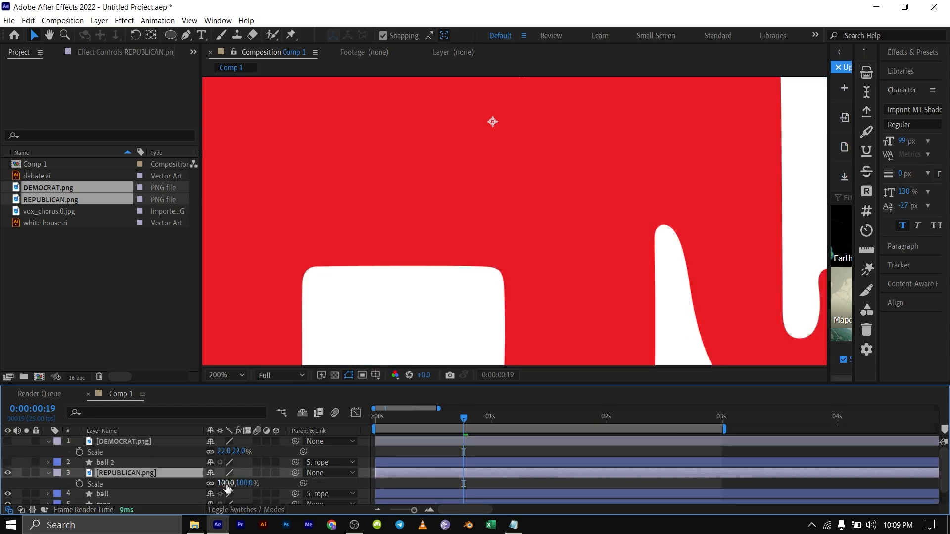
{"action": "left_click_drag", "start_coordinate": [227, 488], "coordinate": [189, 498]}
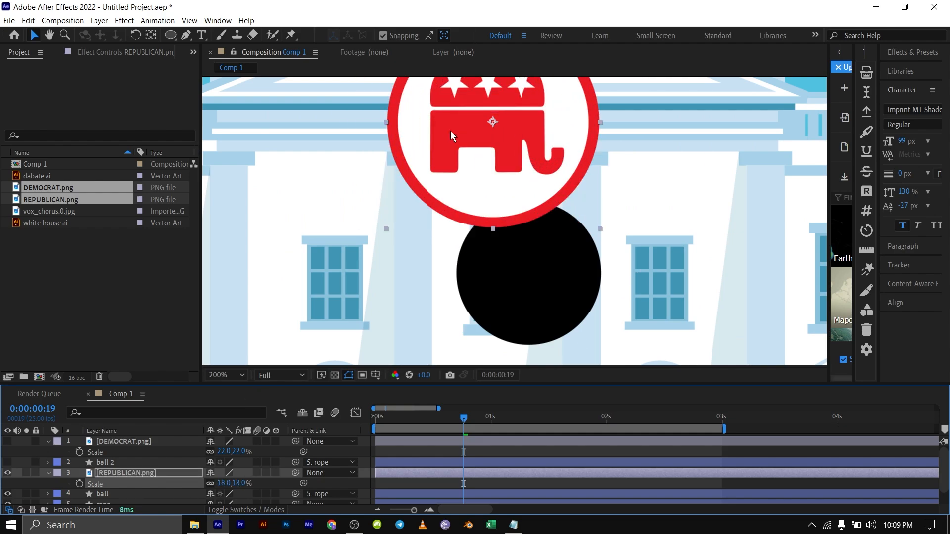
{"action": "left_click_drag", "start_coordinate": [450, 130], "coordinate": [489, 254]}
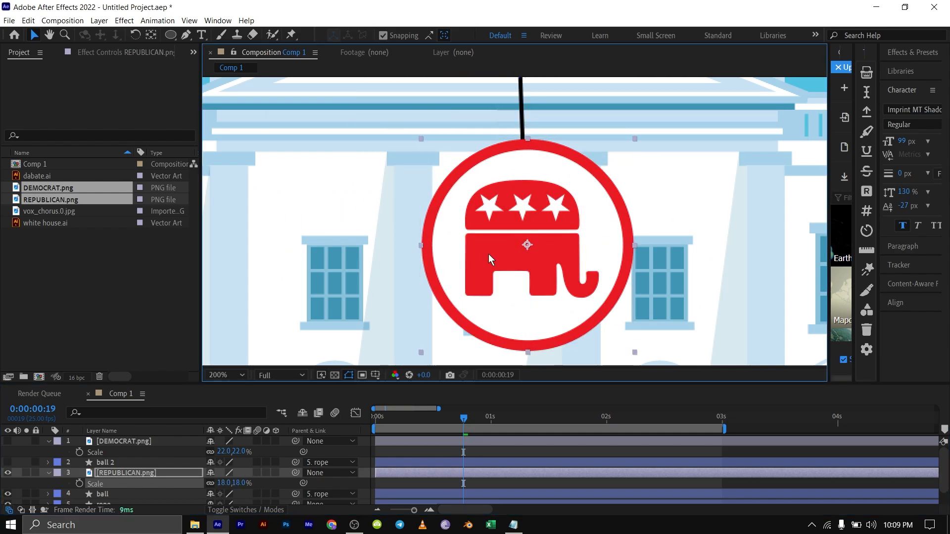
{"action": "scroll", "coordinate": [488, 218], "scroll_direction": "down", "scroll_amount": 1}
{"action": "scroll", "coordinate": [521, 153], "scroll_direction": "down", "scroll_amount": 1}
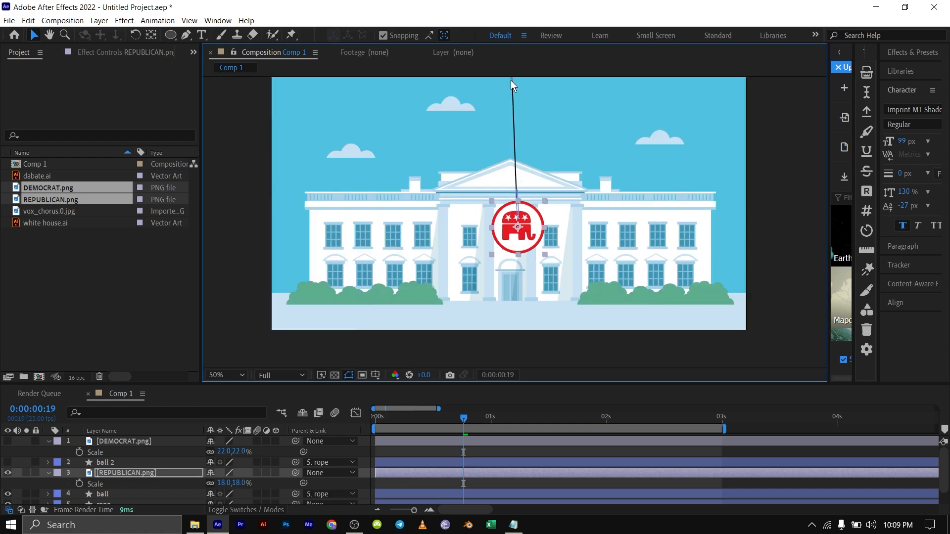
{"action": "scroll", "coordinate": [524, 250], "scroll_direction": "up", "scroll_amount": 2}
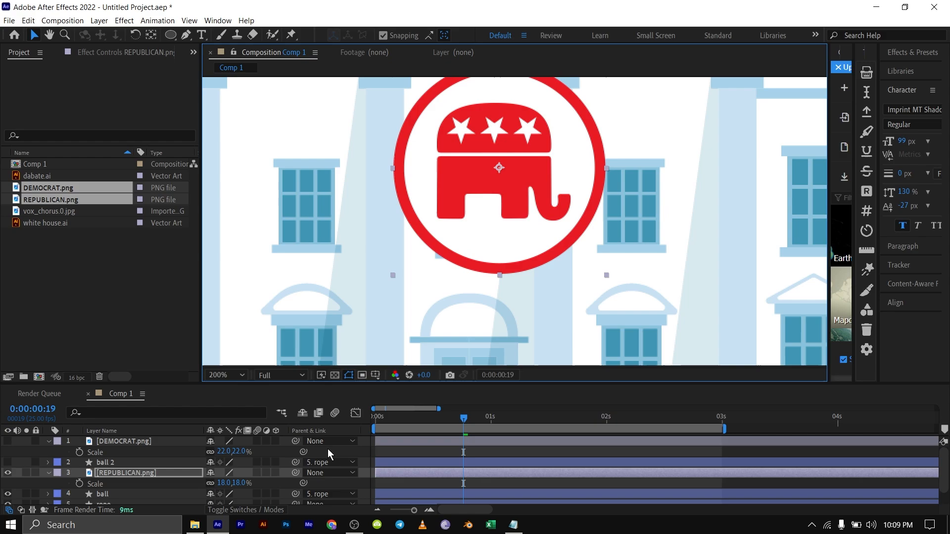
{"action": "left_click_drag", "start_coordinate": [225, 483], "coordinate": [217, 484]}
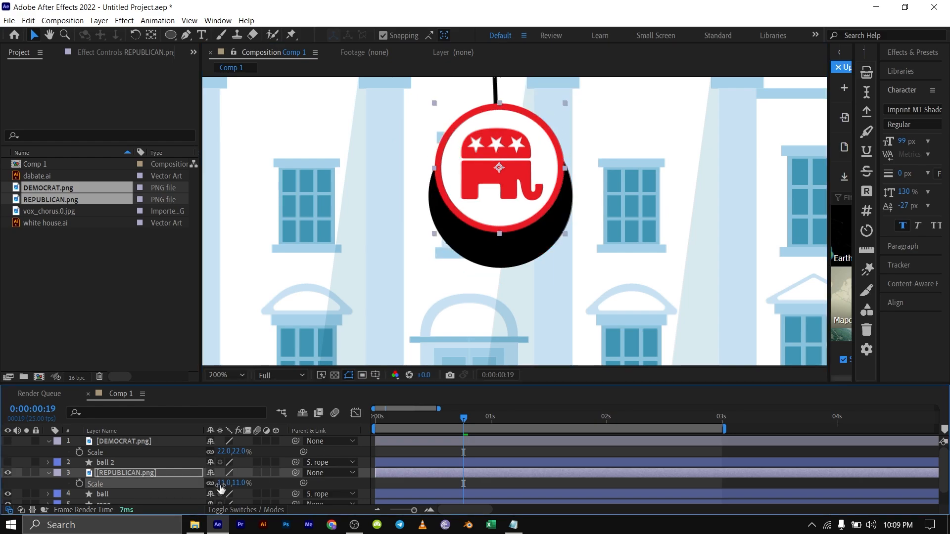
{"action": "mouse_move", "coordinate": [458, 188]}
{"action": "left_mouse_down"}
{"action": "mouse_move", "coordinate": [464, 208]}
{"action": "mouse_move", "coordinate": [471, 188]}
{"action": "left_mouse_up"}
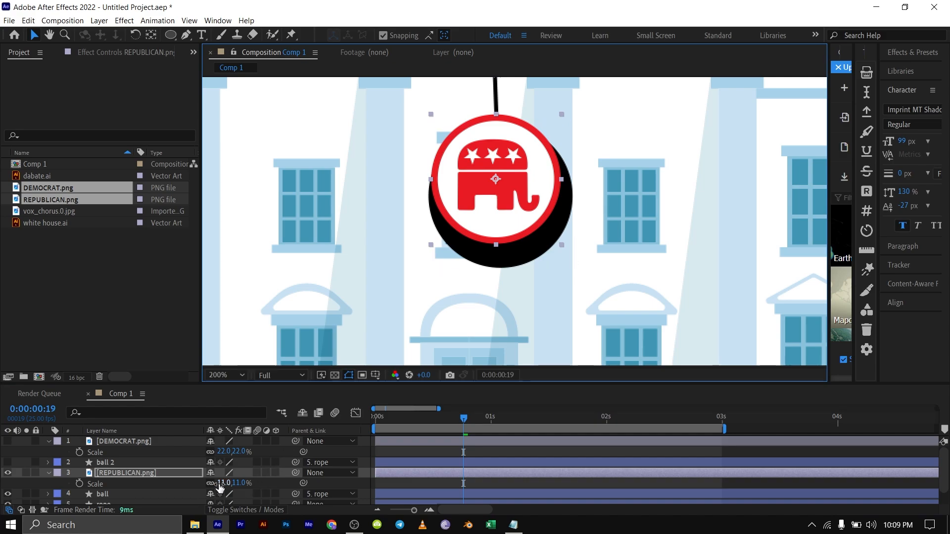
{"action": "left_click_drag", "start_coordinate": [220, 484], "coordinate": [222, 484]}
{"action": "left_click_drag", "start_coordinate": [476, 197], "coordinate": [482, 212]}
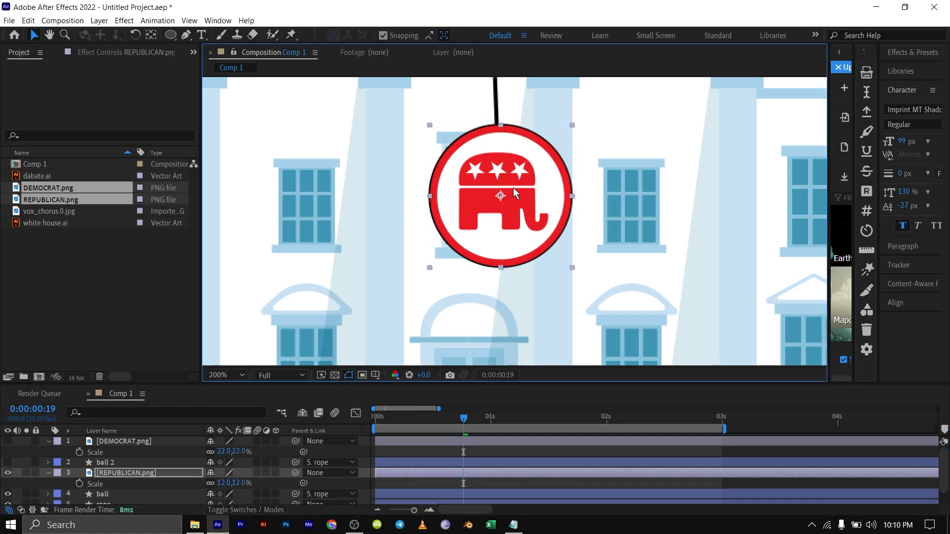
Step: Scale REPUBLICAN.png to 13% so that it covers the black ball's edge
{"action": "scroll", "coordinate": [513, 188], "scroll_direction": "up", "scroll_amount": 1}
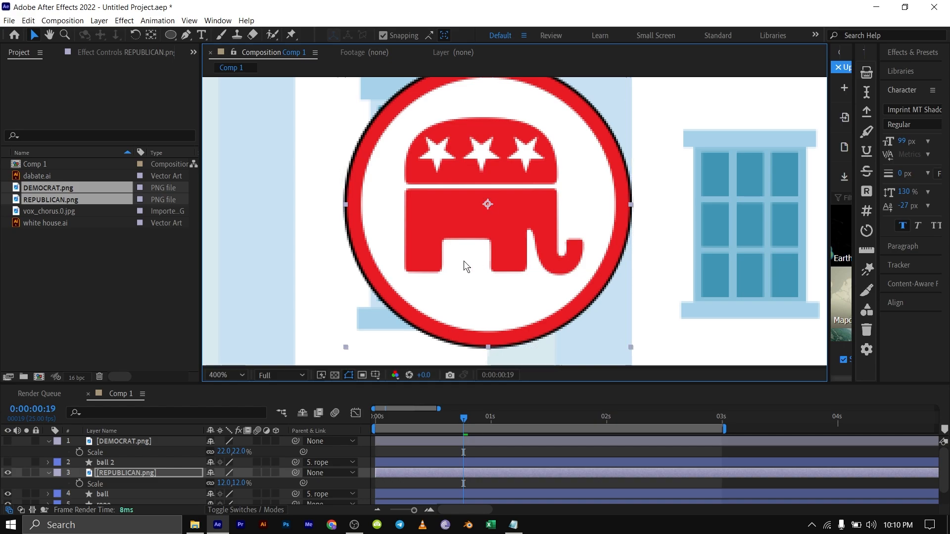
{"action": "left_click", "coordinate": [224, 483]}
{"action": "type", "text": "1"}
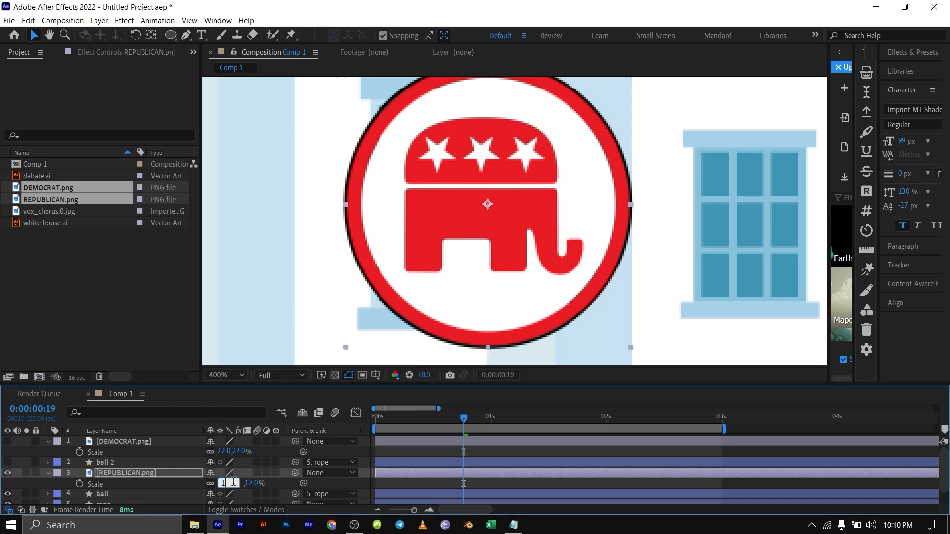
{"action": "type", "text": "3"}
{"action": "key", "text": "Return"}
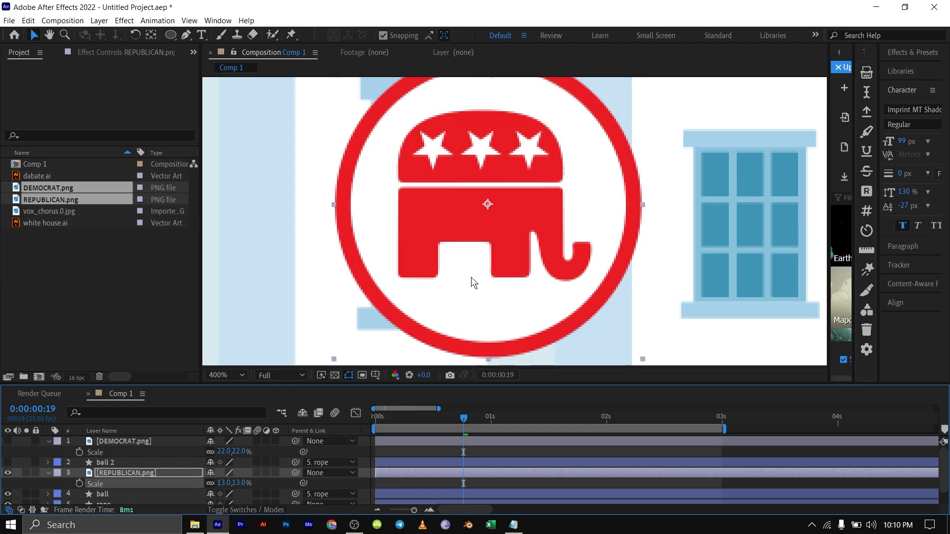
Step: Parent DEMOCRAT.png to the ball 2 layer and REPUBLICAN.png to the ball layer
{"action": "left_click", "coordinate": [126, 441]}
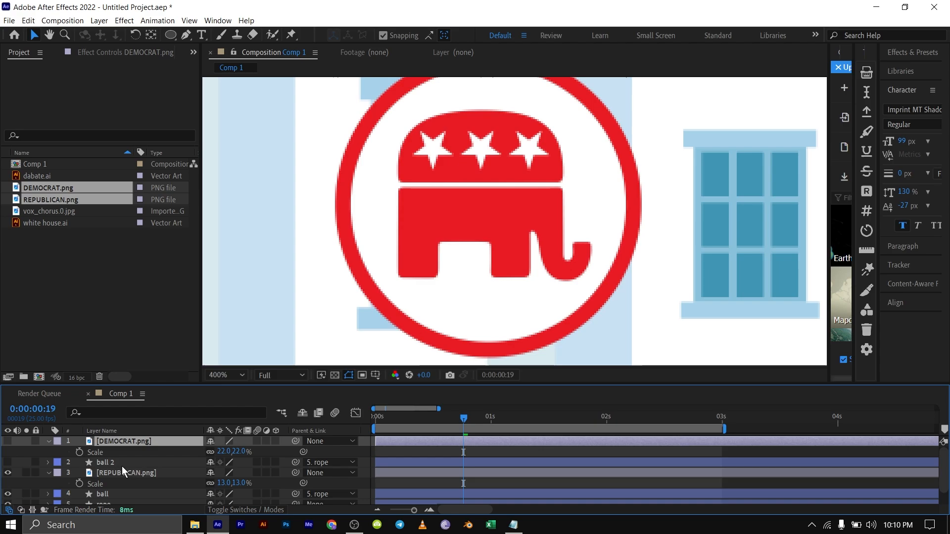
{"action": "left_click_drag", "start_coordinate": [293, 443], "coordinate": [166, 464]}
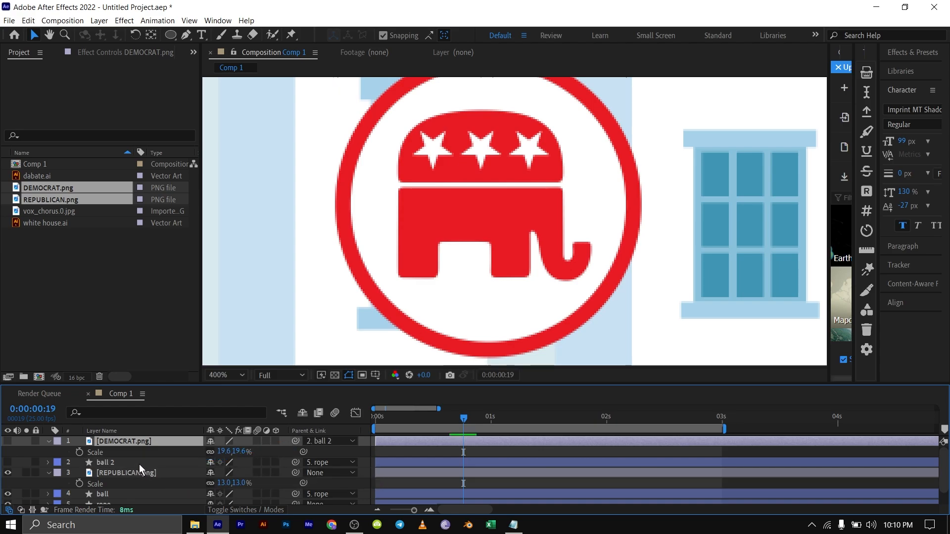
{"action": "left_click", "coordinate": [151, 473]}
{"action": "left_click_drag", "start_coordinate": [295, 472], "coordinate": [179, 493]}
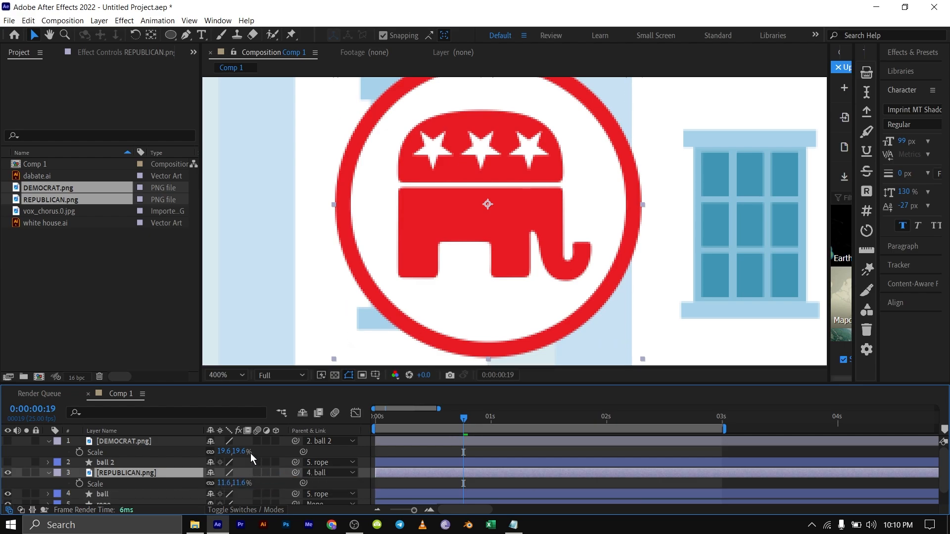
Step: Show the DEMOCRAT.png layer again and preview the pendulum swing from the first frame
{"action": "left_click", "coordinate": [8, 441]}
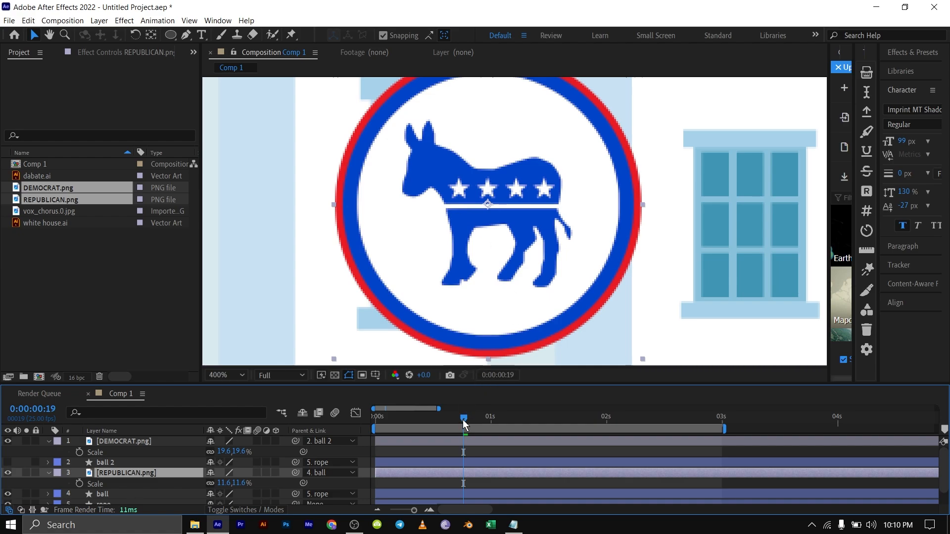
{"action": "left_click_drag", "start_coordinate": [464, 419], "coordinate": [320, 429]}
{"action": "scroll", "coordinate": [404, 414], "scroll_direction": "down", "scroll_amount": 3}
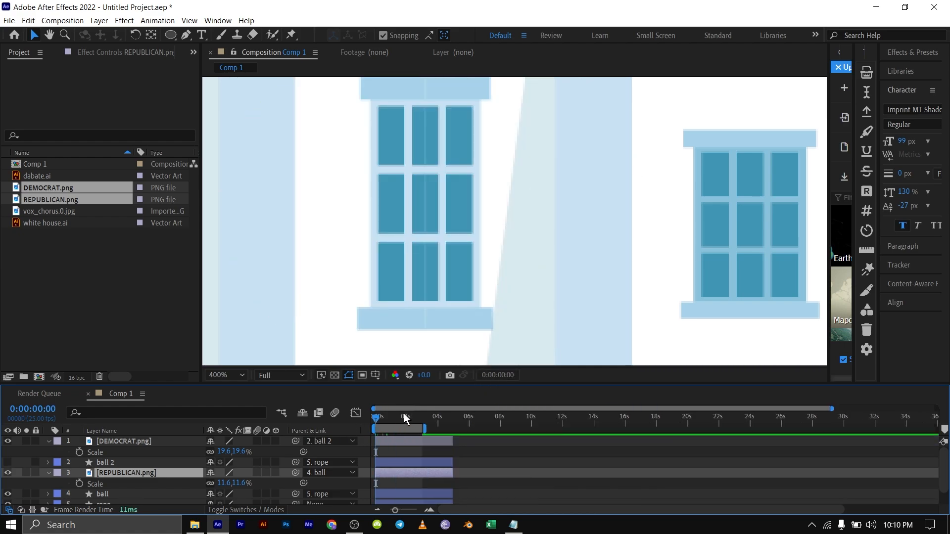
{"action": "scroll", "coordinate": [447, 232], "scroll_direction": "down", "scroll_amount": 6}
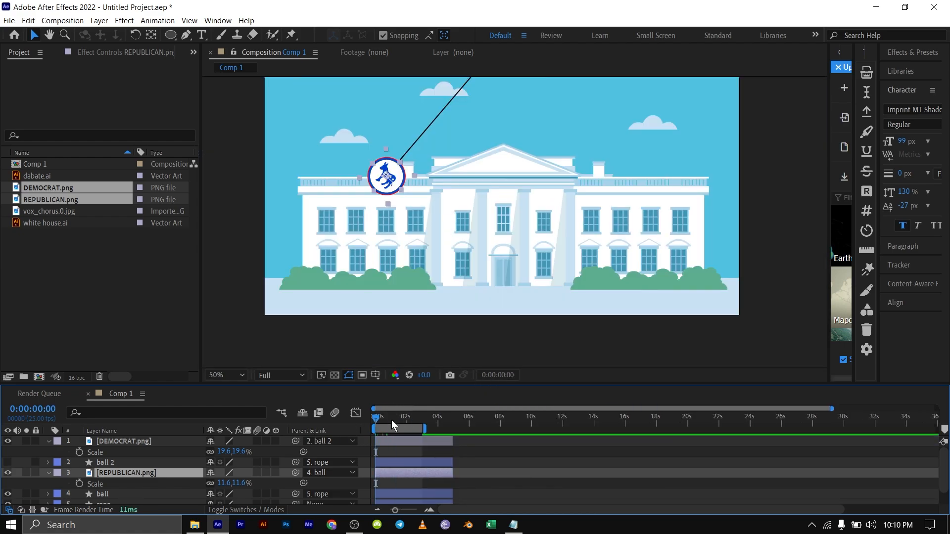
{"action": "key", "text": "space"}
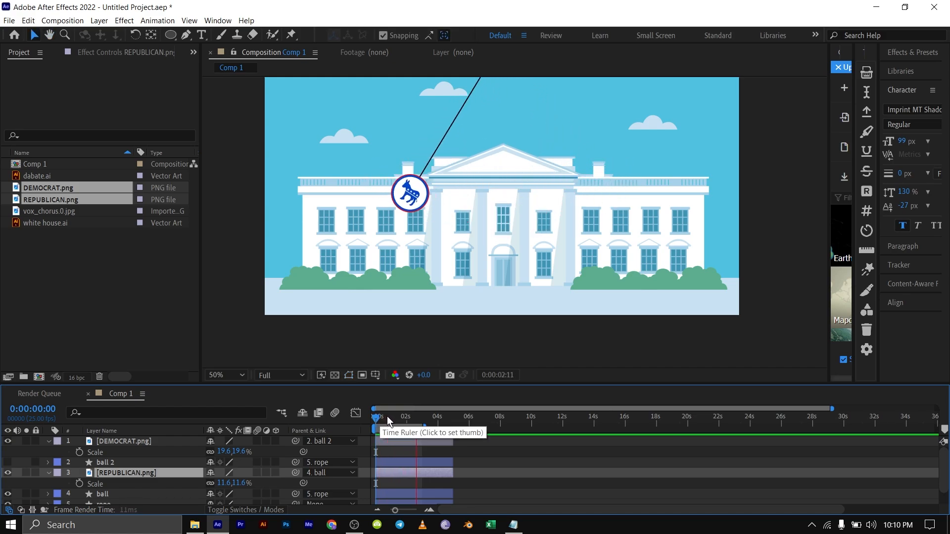
Step: With the time at 0:00:00:19, scale DEMOCRAT.png to 20.6% so that it covers the red logo behind it
{"action": "left_click", "coordinate": [387, 416]}
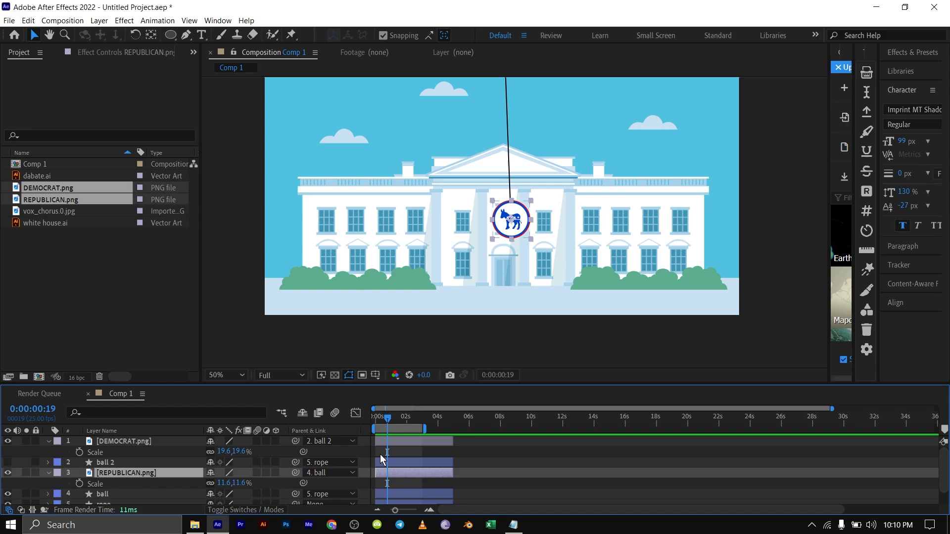
{"action": "left_click", "coordinate": [49, 441]}
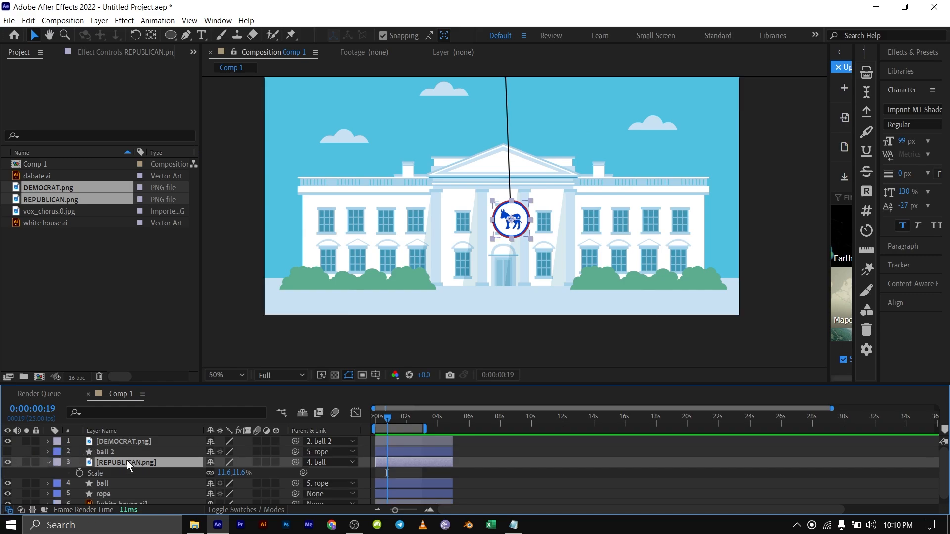
{"action": "left_click", "coordinate": [130, 442]}
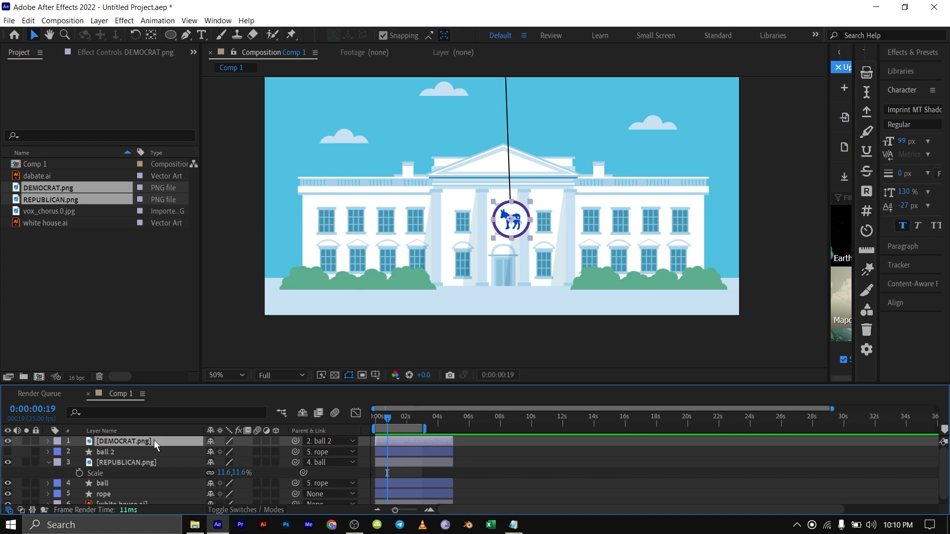
{"action": "key", "text": "s"}
{"action": "left_click", "coordinate": [221, 451]}
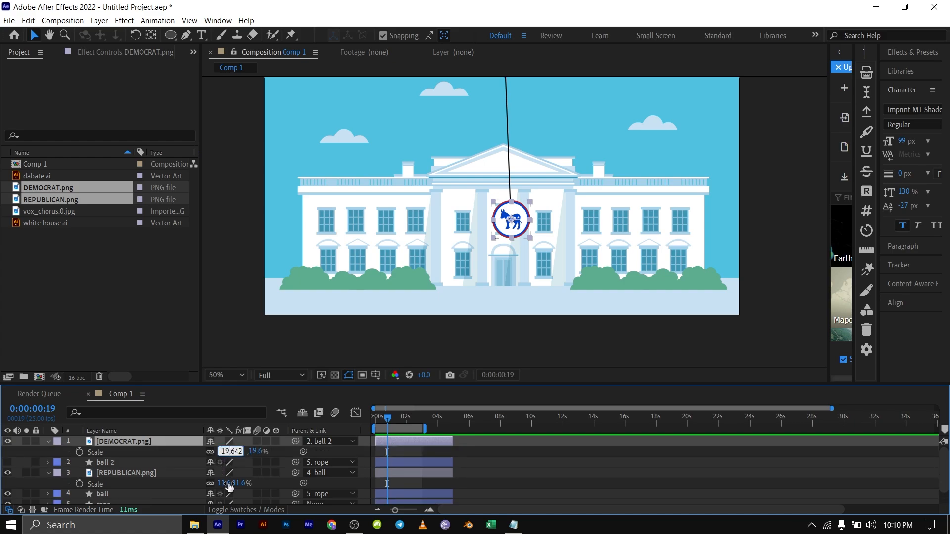
{"action": "type", "text": "20"}
{"action": "left_click", "coordinate": [490, 448]}
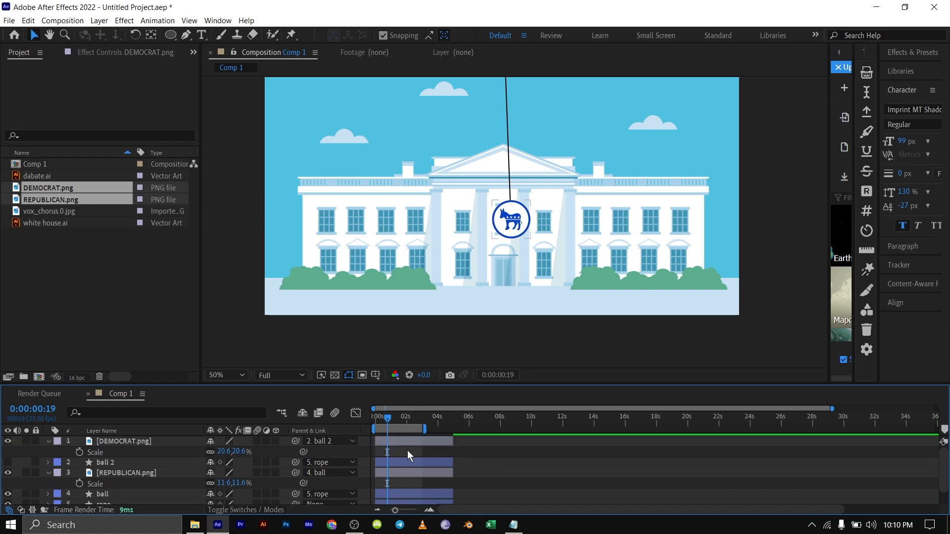
Step: Return to the first frame and collapse the properties of the DEMOCRAT.png and REPUBLICAN.png layers
{"action": "left_click_drag", "start_coordinate": [378, 420], "coordinate": [360, 421]}
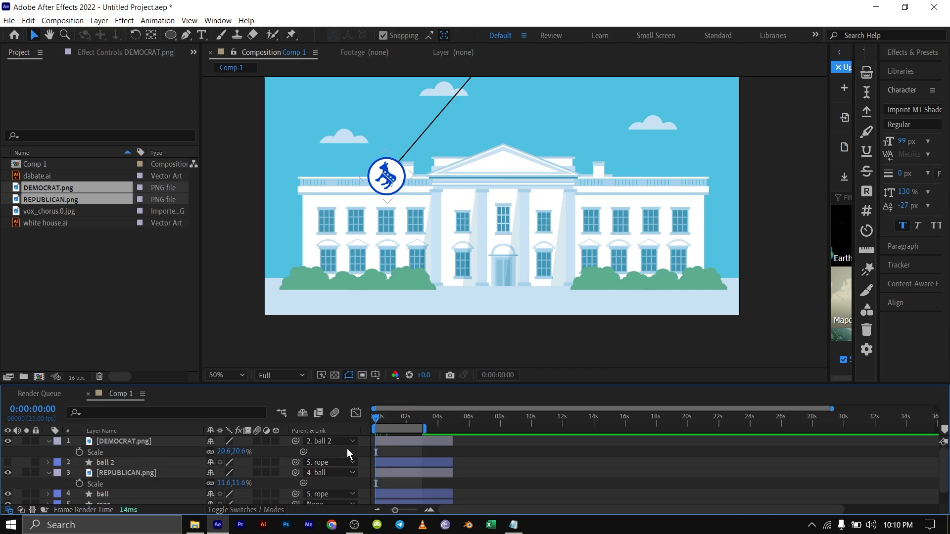
{"action": "left_click", "coordinate": [48, 441]}
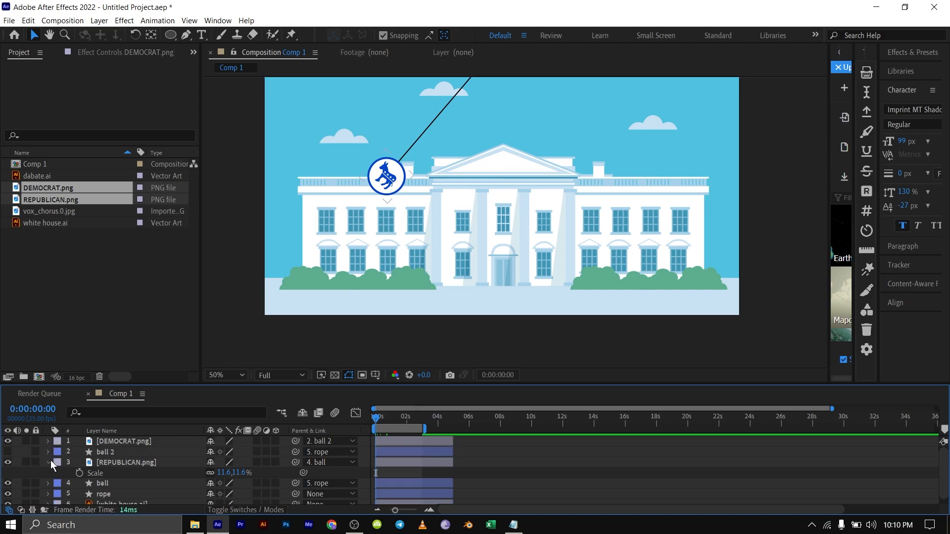
{"action": "left_click", "coordinate": [49, 462]}
Step: Add dabate.ai as the top layer of Comp 1 and scale it to 224%
{"action": "left_click", "coordinate": [79, 261]}
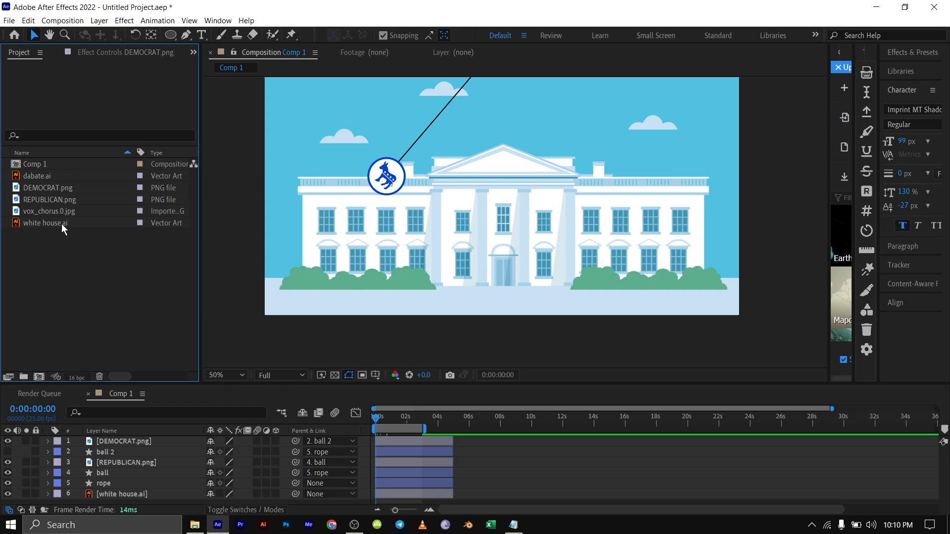
{"action": "left_click", "coordinate": [53, 179]}
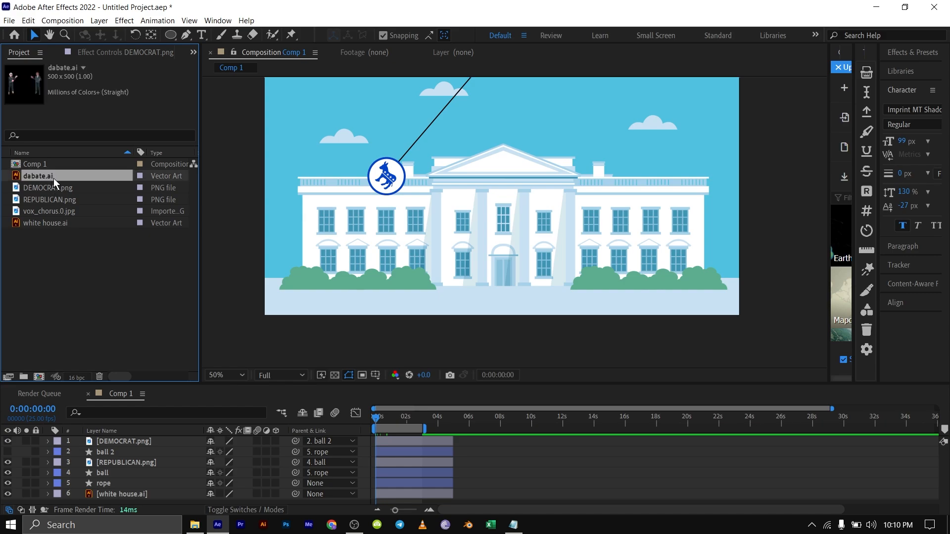
{"action": "mouse_move", "coordinate": [55, 183]}
{"action": "left_mouse_down"}
{"action": "mouse_move", "coordinate": [87, 426]}
{"action": "mouse_move", "coordinate": [124, 442]}
{"action": "left_mouse_up"}
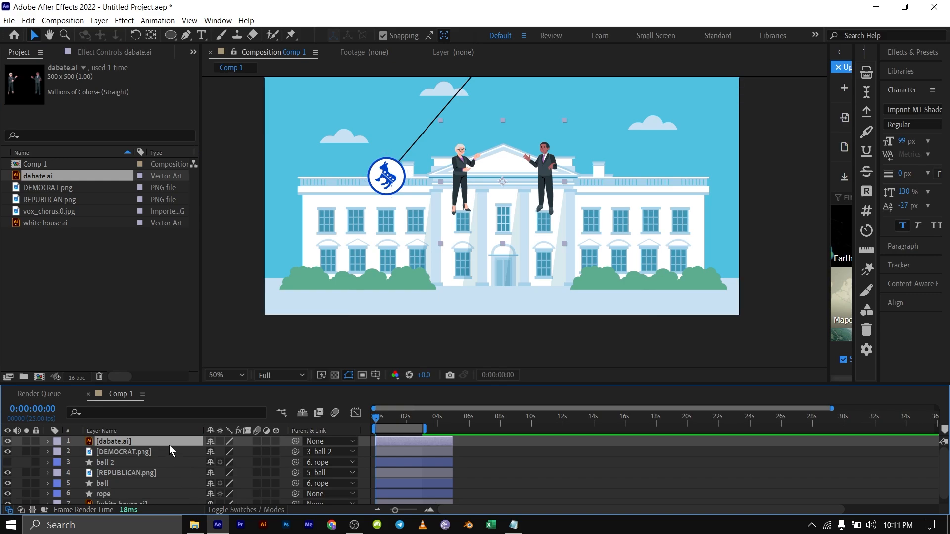
{"action": "key", "text": "s"}
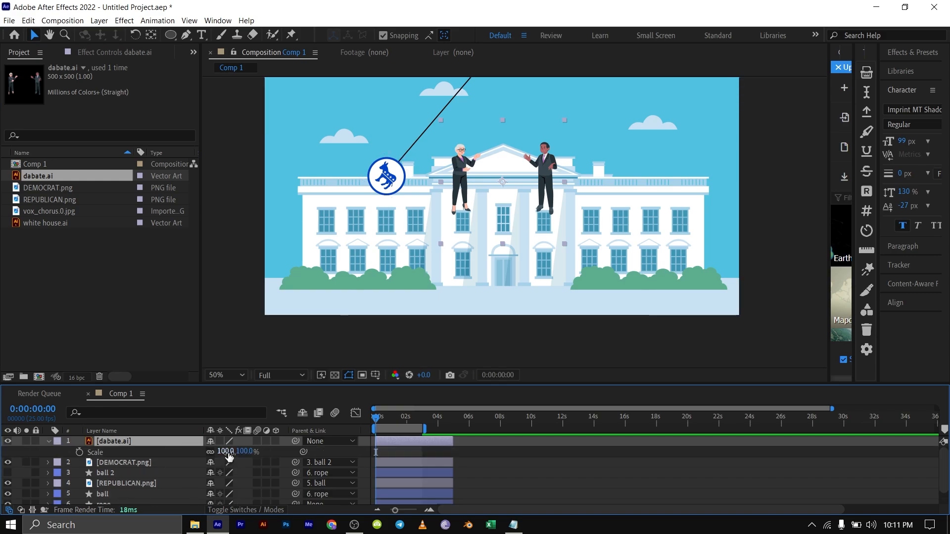
{"action": "left_click_drag", "start_coordinate": [225, 452], "coordinate": [292, 451]}
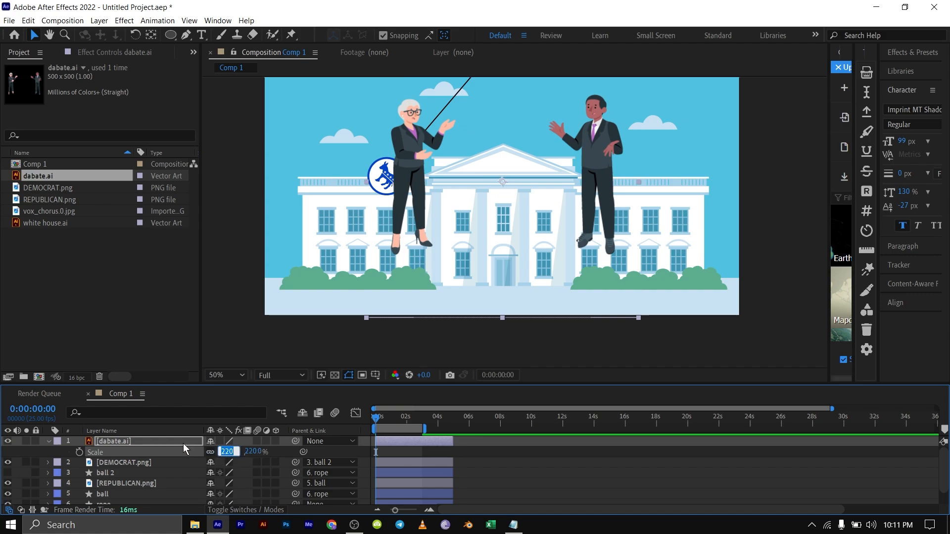
{"action": "left_click_drag", "start_coordinate": [226, 452], "coordinate": [229, 452]}
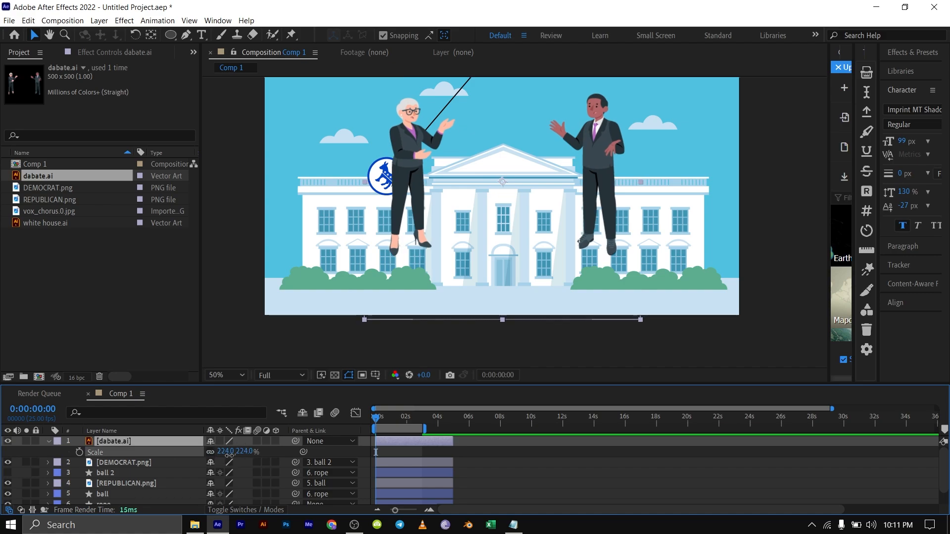
Step: Try the dabate.ai layer at position 1256, 775, and delete it from Comp 1
{"action": "left_click", "coordinate": [191, 440]}
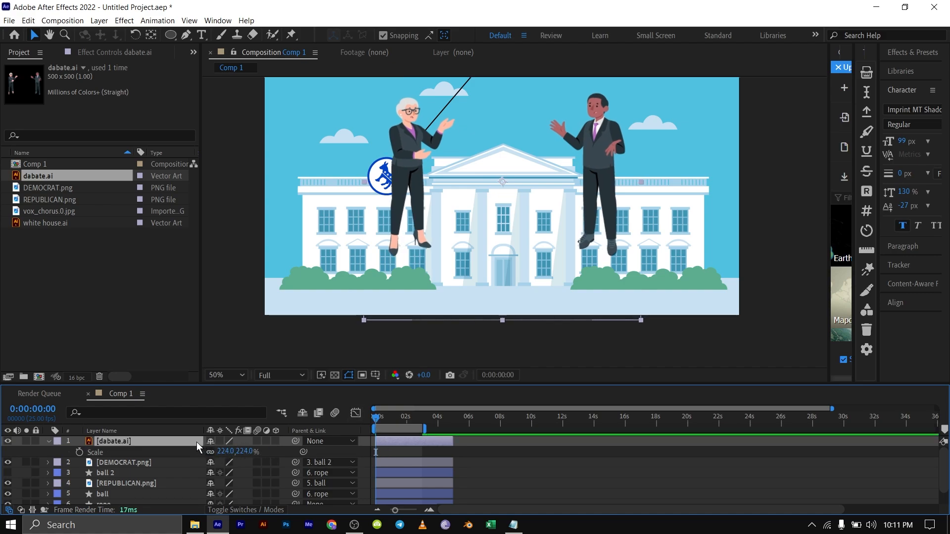
{"action": "key", "text": "p"}
{"action": "left_click_drag", "start_coordinate": [236, 451], "coordinate": [378, 459]}
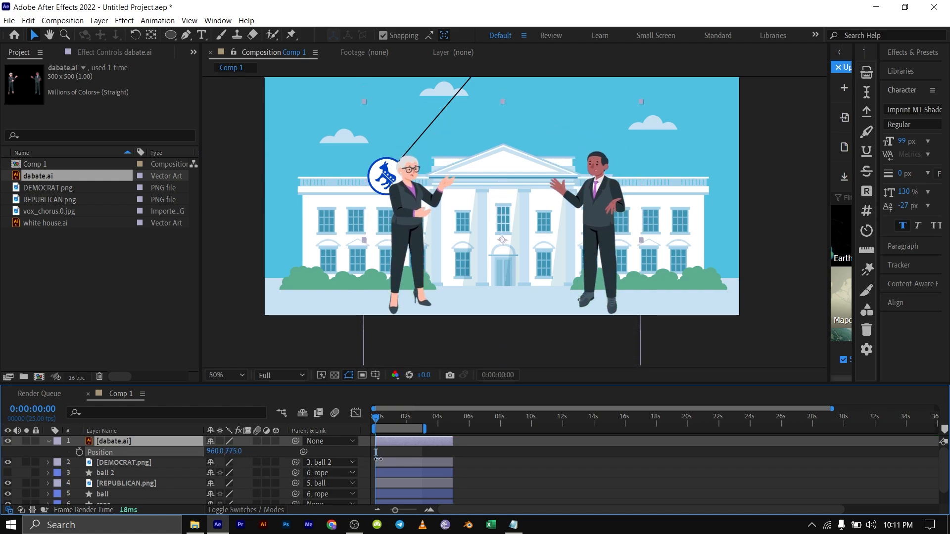
{"action": "left_click", "coordinate": [135, 434]}
{"action": "left_click_drag", "start_coordinate": [214, 451], "coordinate": [407, 463]}
{"action": "left_click", "coordinate": [158, 441]}
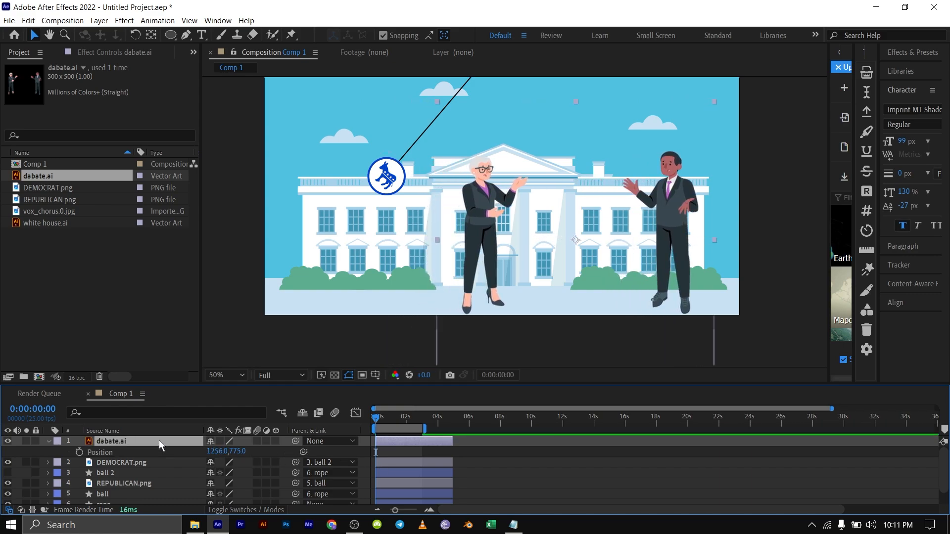
{"action": "key", "text": "Delete"}
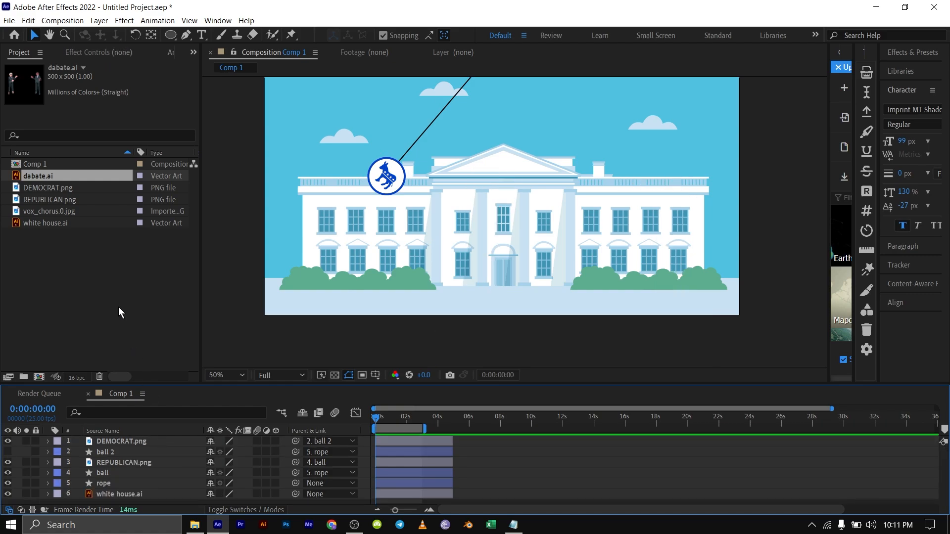
Step: Import dabate.ai again as a composition with footage dimensions set to Layer Size
{"action": "double_click", "coordinate": [93, 290]}
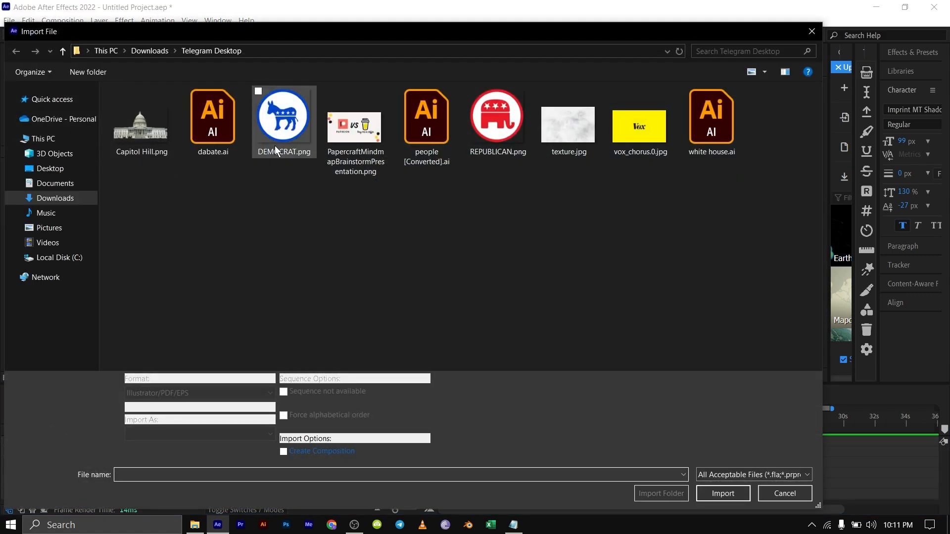
{"action": "double_click", "coordinate": [220, 132]}
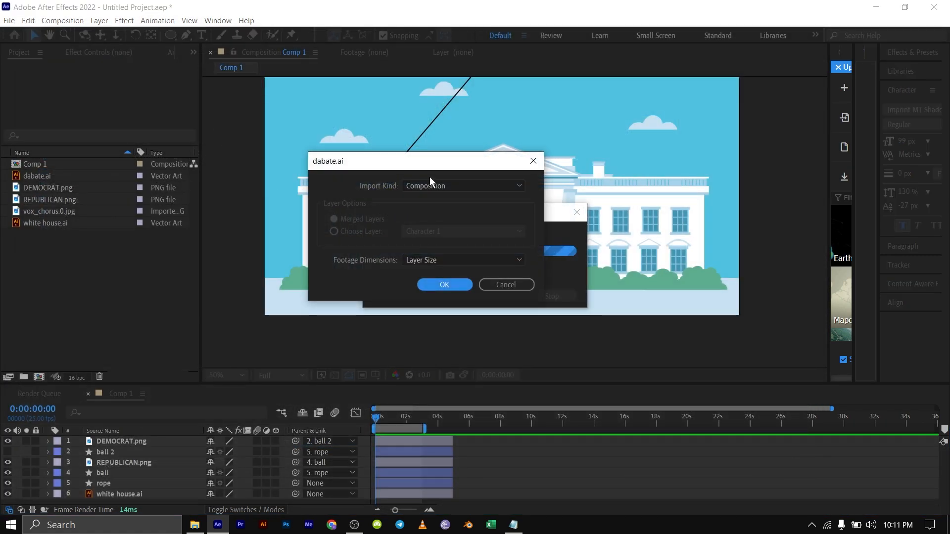
{"action": "left_click", "coordinate": [444, 286]}
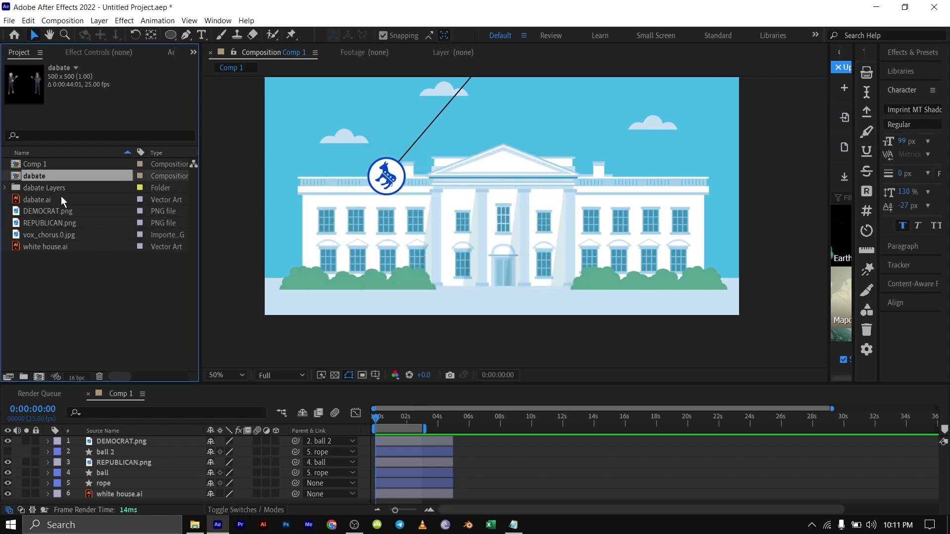
Step: Add Character 1/dabate.ai and Character 2/dabate.ai from the dabate Layers folder to Comp 1 near the top of the layer stack
{"action": "left_click", "coordinate": [4, 188]}
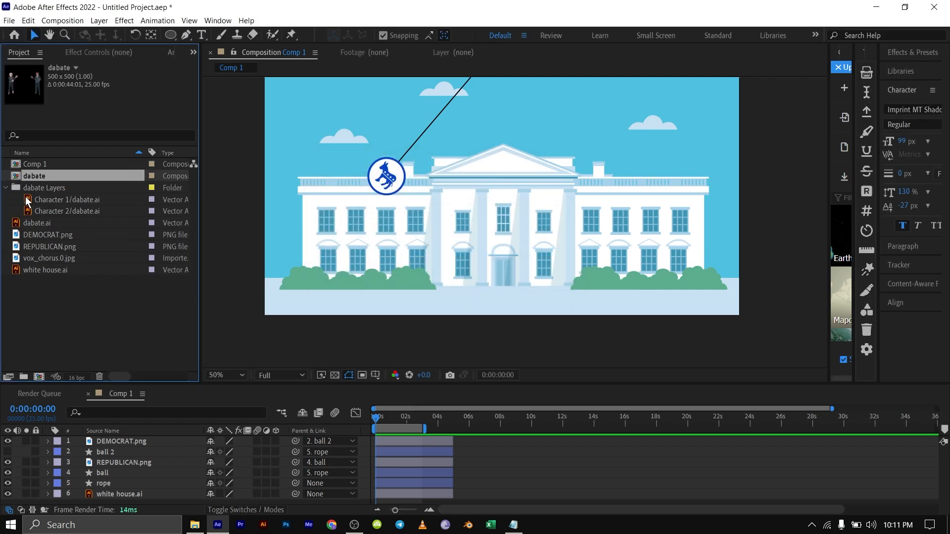
{"action": "left_click", "coordinate": [62, 211]}
{"action": "left_click", "coordinate": [71, 199], "text": "ctrl"}
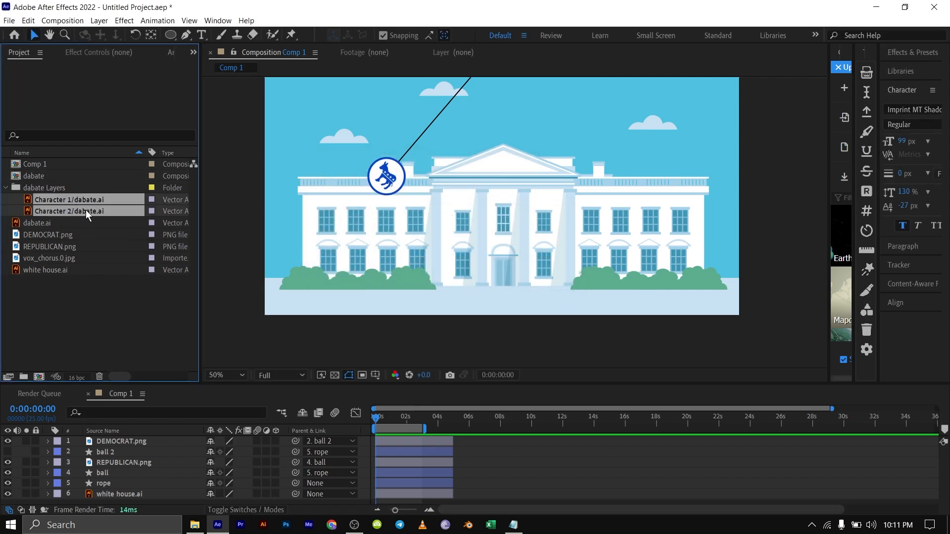
{"action": "mouse_move", "coordinate": [88, 215]}
{"action": "left_mouse_down"}
{"action": "mouse_move", "coordinate": [169, 344]}
{"action": "mouse_move", "coordinate": [144, 432]}
{"action": "mouse_move", "coordinate": [149, 449]}
{"action": "mouse_move", "coordinate": [133, 438]}
{"action": "left_mouse_up"}
{"action": "left_click", "coordinate": [131, 461]}
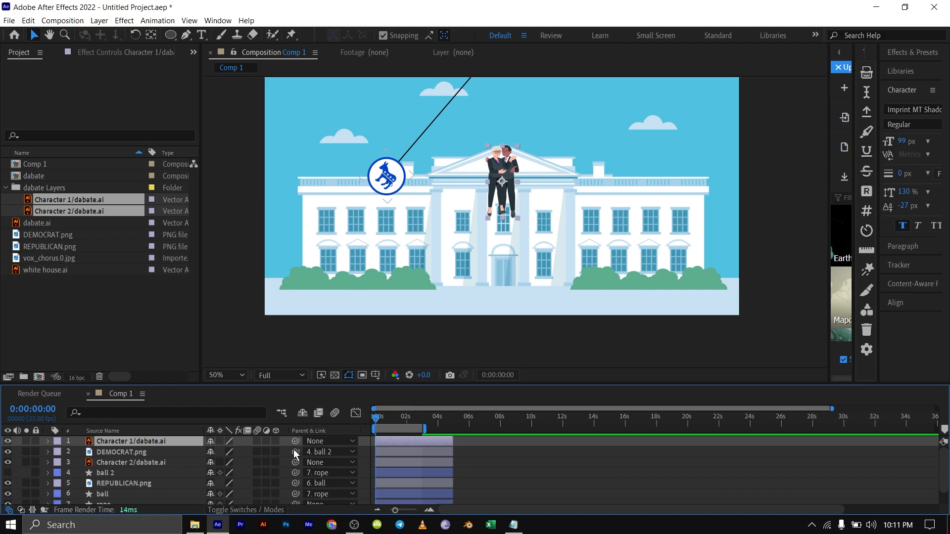
Step: Try enlarging the Character 1 layer on its own, and undo the scale change
{"action": "key", "text": "s"}
{"action": "left_click_drag", "start_coordinate": [220, 455], "coordinate": [219, 450]}
{"action": "key", "text": "ctrl+z"}
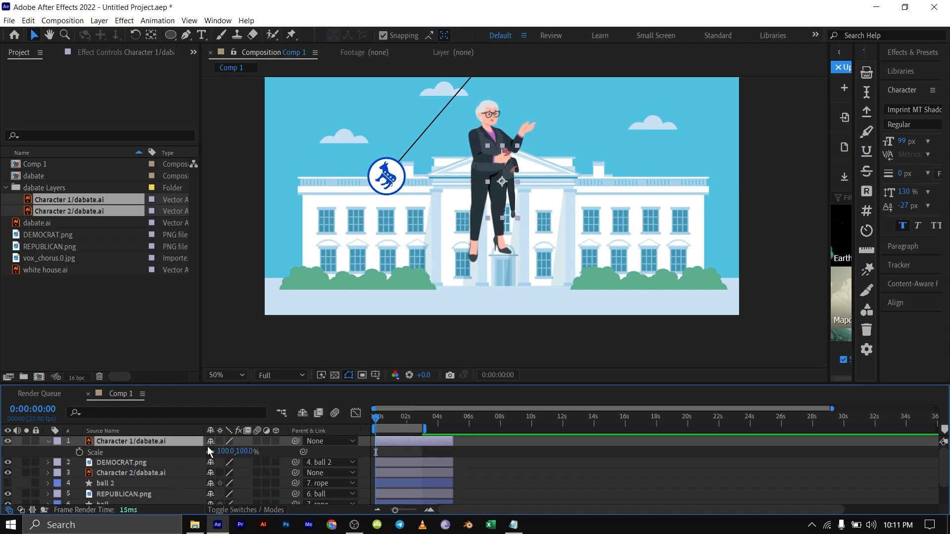
Step: Move the Character 2/dabate.ai layer directly below Character 1/dabate.ai in the Comp 1 layer stack
{"action": "left_click", "coordinate": [125, 461], "text": "ctrl"}
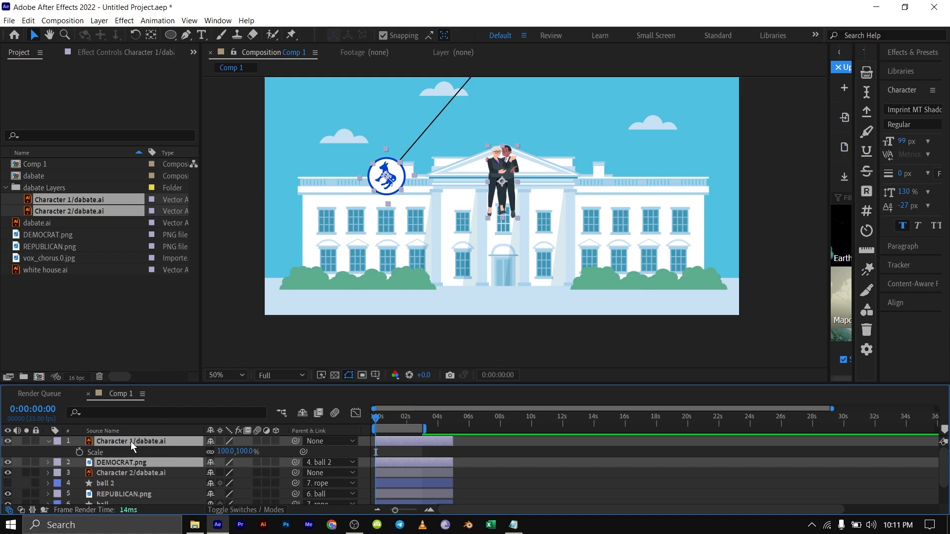
{"action": "left_click", "coordinate": [535, 480]}
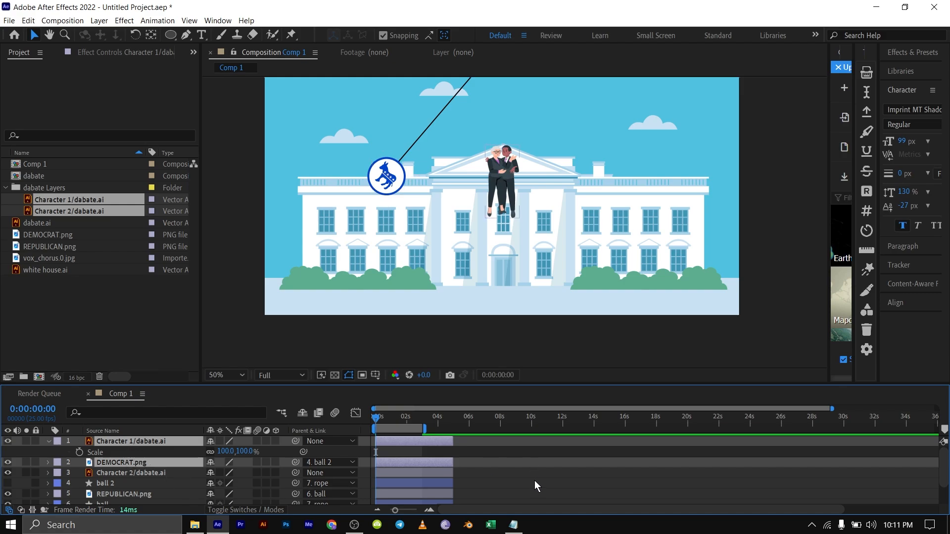
{"action": "left_click_drag", "start_coordinate": [111, 473], "coordinate": [112, 453]}
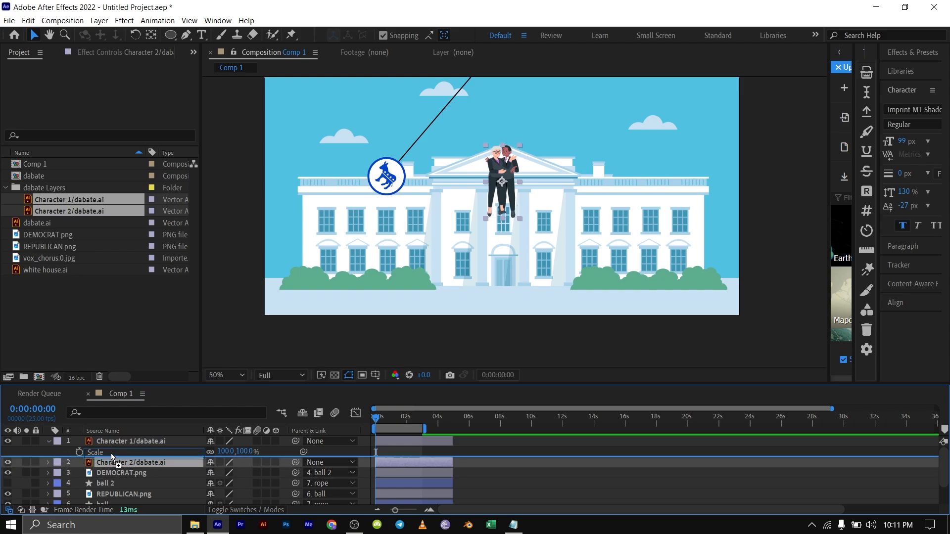
Step: Scale both character layers together to 187% and lower them to Y position 812, in front of the White House
{"action": "left_click", "coordinate": [124, 444], "text": "shift"}
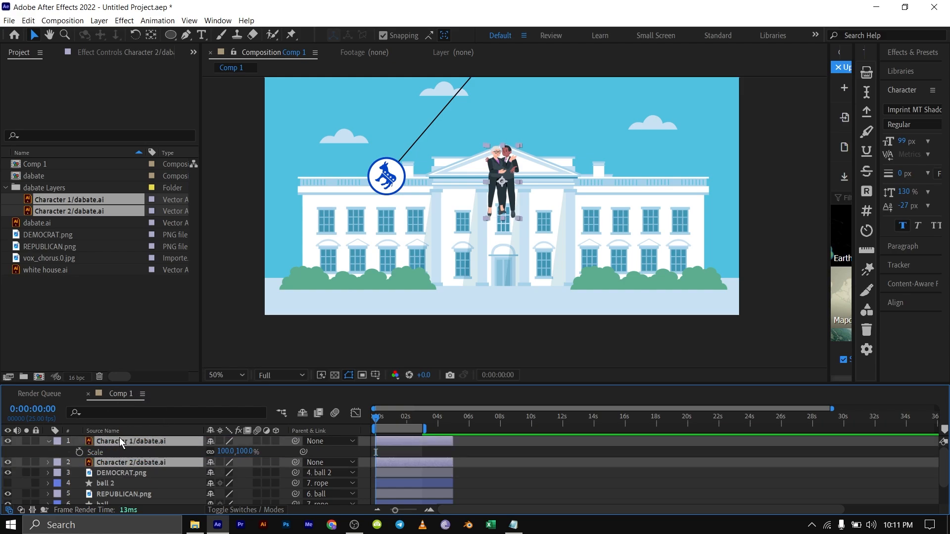
{"action": "key", "text": "s"}
{"action": "left_click_drag", "start_coordinate": [225, 476], "coordinate": [312, 478]}
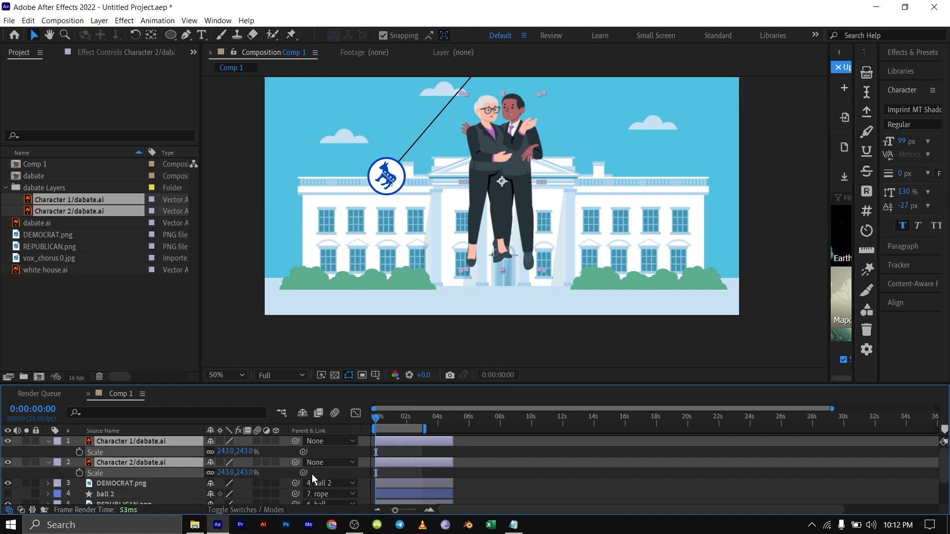
{"action": "left_click", "coordinate": [496, 160]}
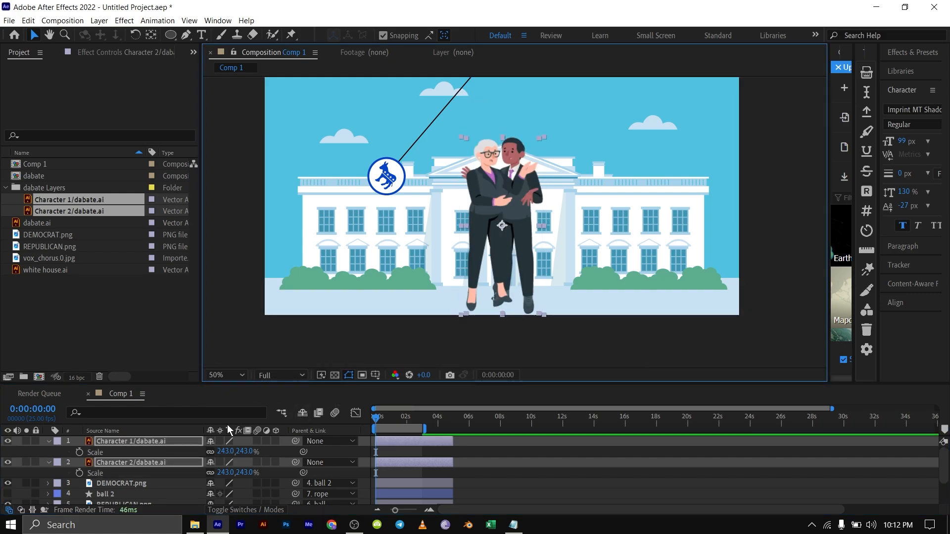
{"action": "left_click_drag", "start_coordinate": [222, 473], "coordinate": [213, 484]}
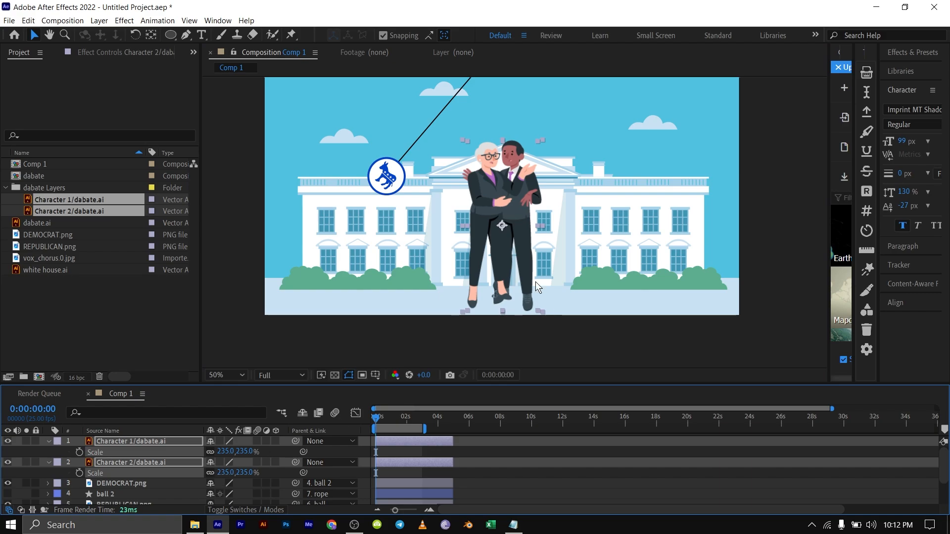
{"action": "left_click_drag", "start_coordinate": [535, 164], "coordinate": [539, 185]}
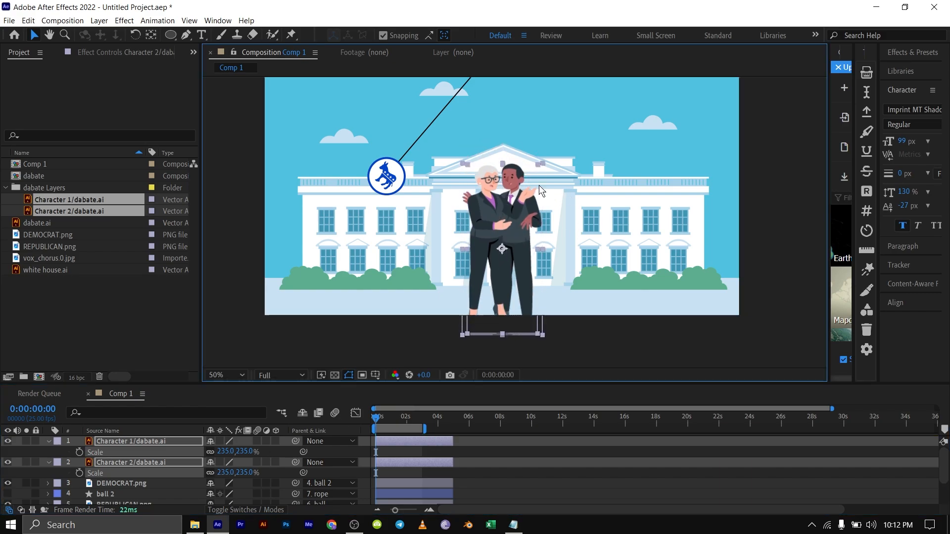
{"action": "scroll", "coordinate": [577, 194], "scroll_direction": "down", "scroll_amount": 2}
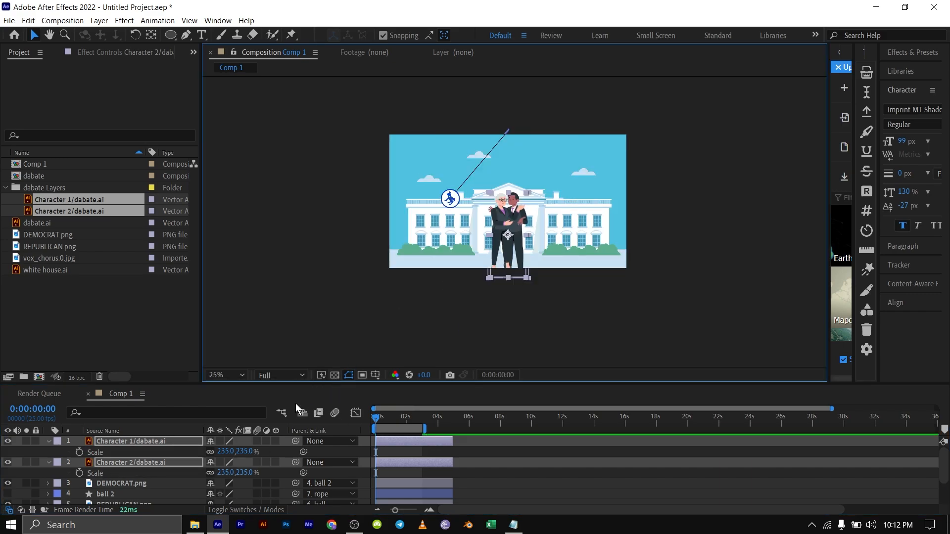
{"action": "left_click_drag", "start_coordinate": [220, 472], "coordinate": [202, 479]}
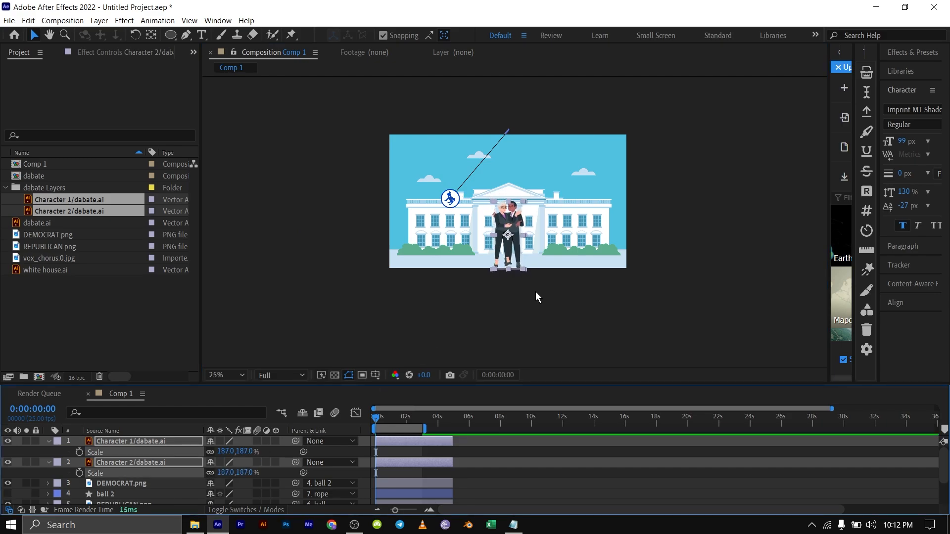
{"action": "left_click", "coordinate": [545, 255]}
{"action": "scroll", "coordinate": [514, 254], "scroll_direction": "up", "scroll_amount": 2}
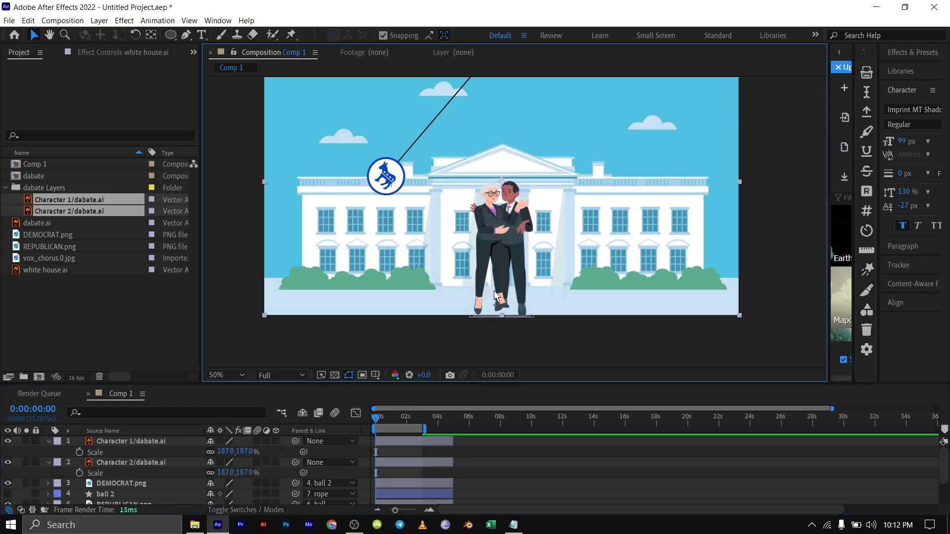
Step: Check which figure is on the Character 1/dabate.ai layer by toggling its visibility, and flip that layer horizontally
{"action": "left_click", "coordinate": [510, 279]}
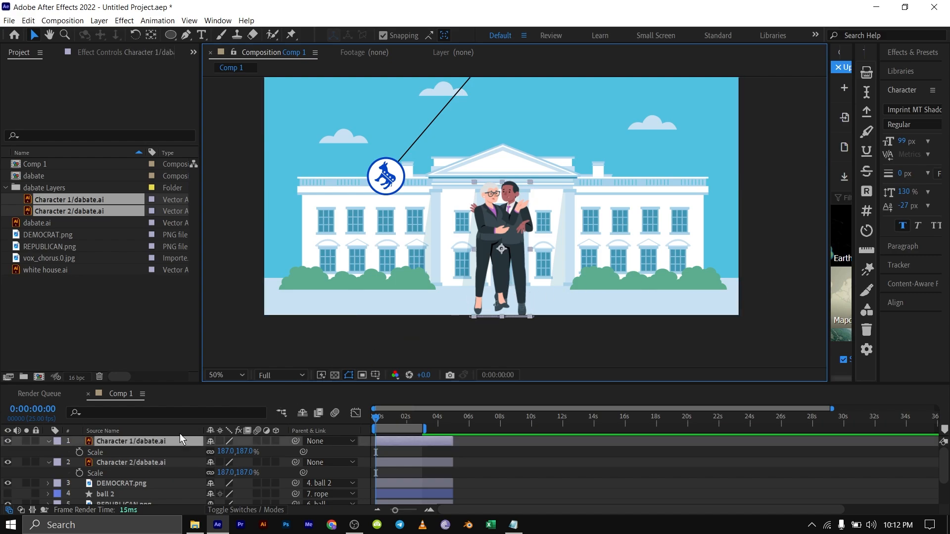
{"action": "left_click", "coordinate": [144, 463]}
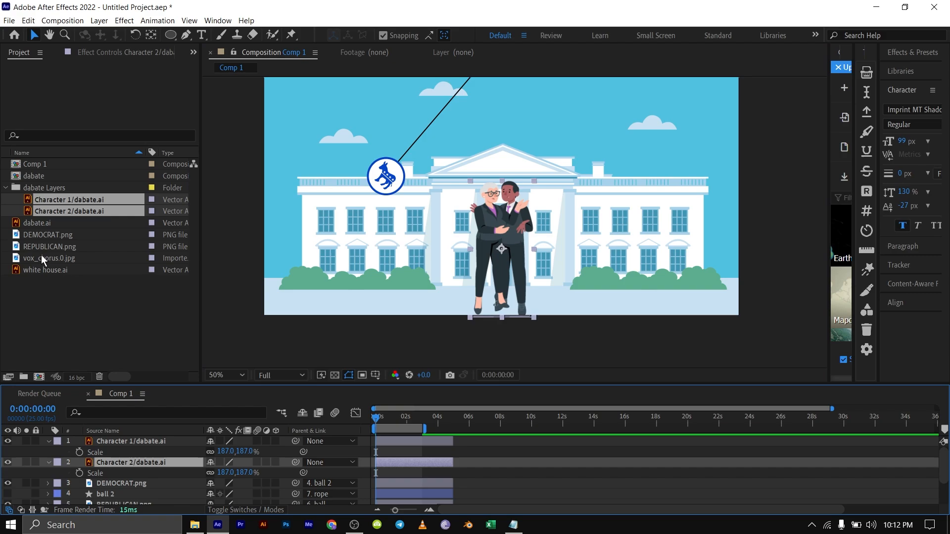
{"action": "left_click", "coordinate": [8, 441]}
{"action": "left_click", "coordinate": [7, 441]}
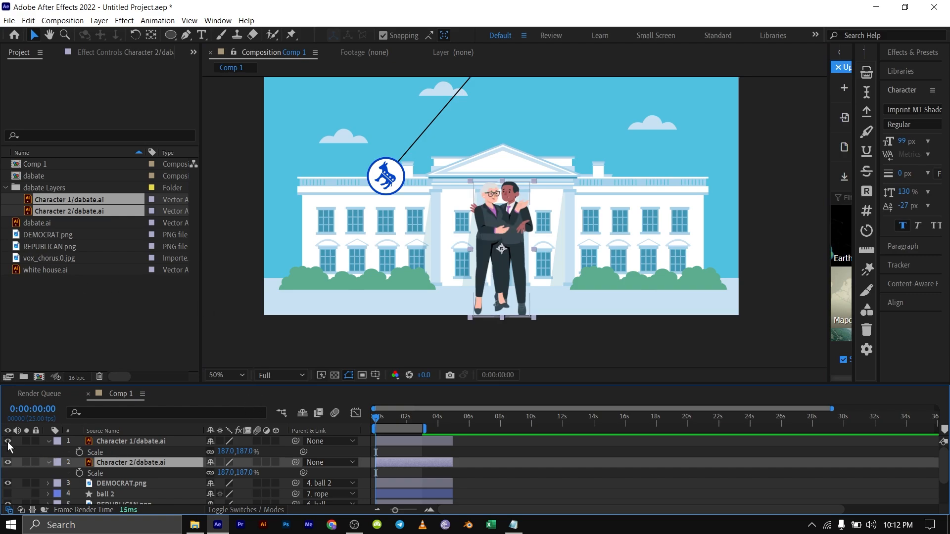
{"action": "left_click", "coordinate": [131, 435]}
{"action": "left_click", "coordinate": [132, 442]}
{"action": "right_click", "coordinate": [131, 441]}
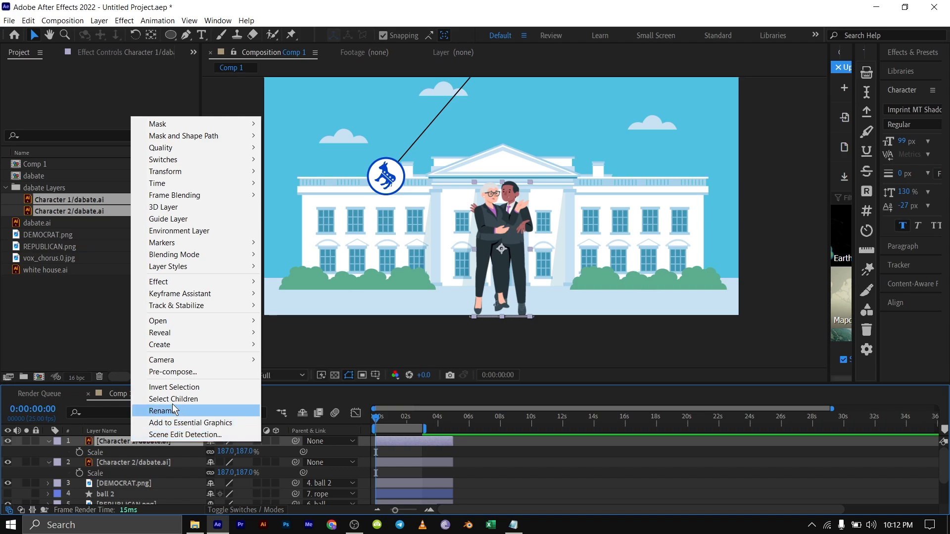
{"action": "mouse_move", "coordinate": [202, 175]}
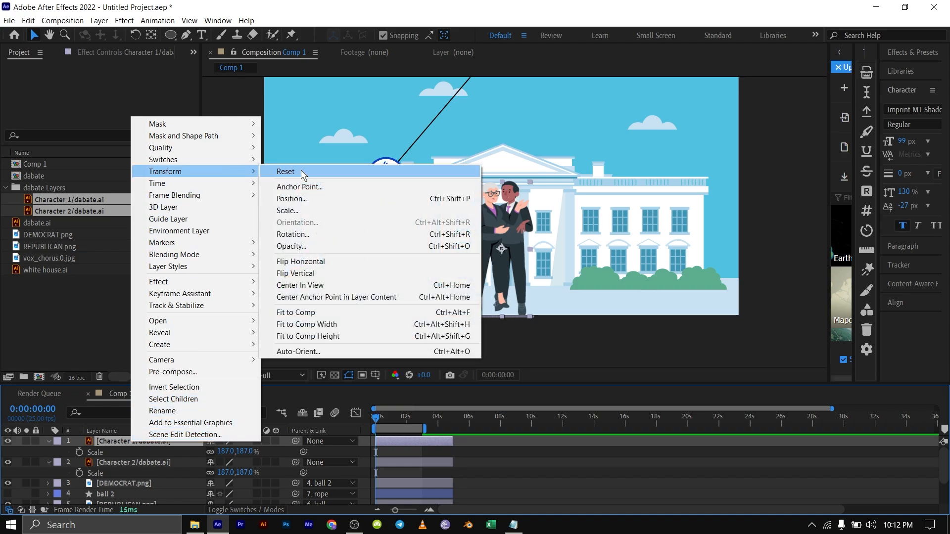
{"action": "left_click", "coordinate": [318, 263]}
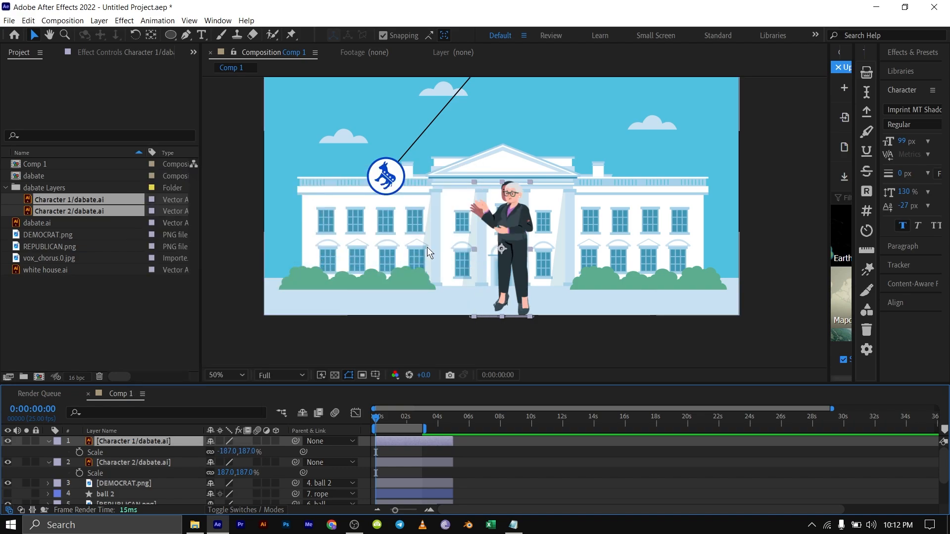
{"action": "left_click", "coordinate": [514, 252]}
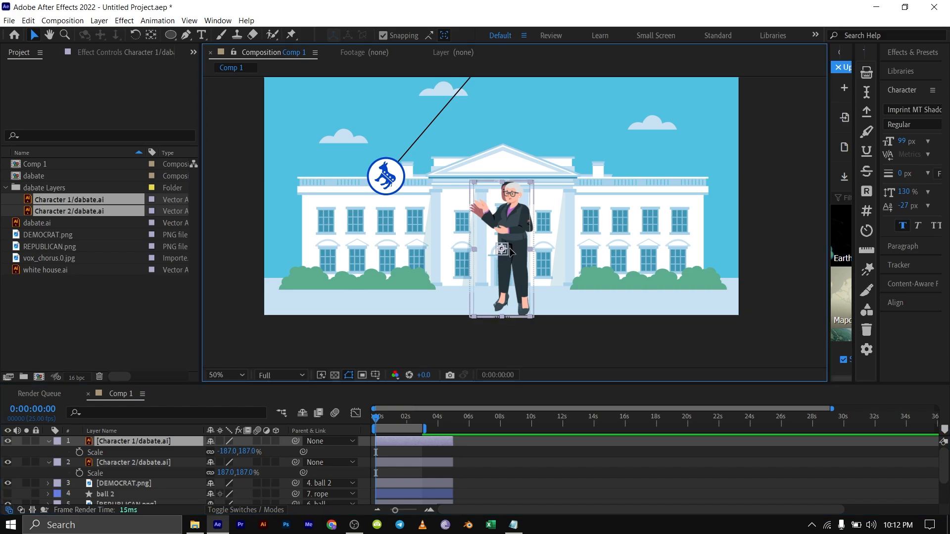
Step: Shift both character layers together to X position 916 and briefly preview the animation
{"action": "left_click", "coordinate": [130, 461]}
{"action": "left_click", "coordinate": [133, 442], "text": "shift"}
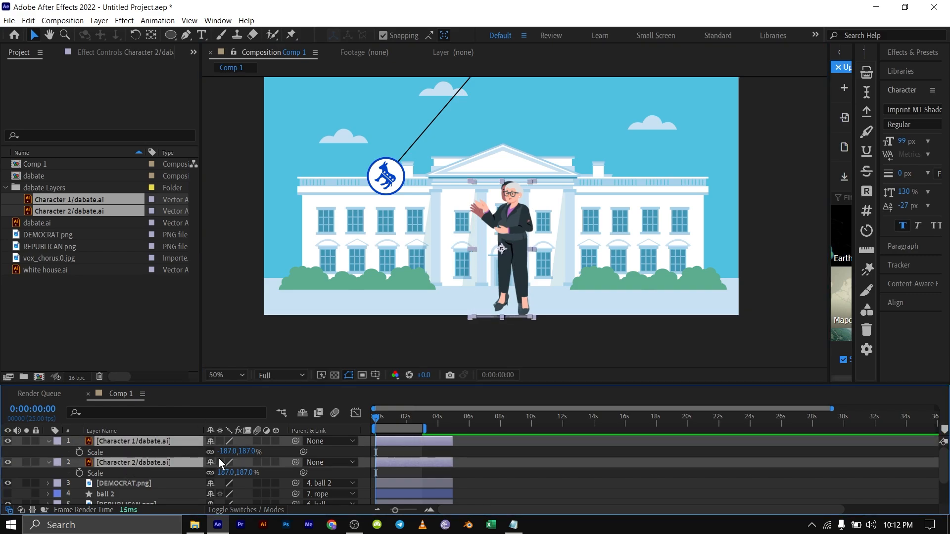
{"action": "key", "text": "p"}
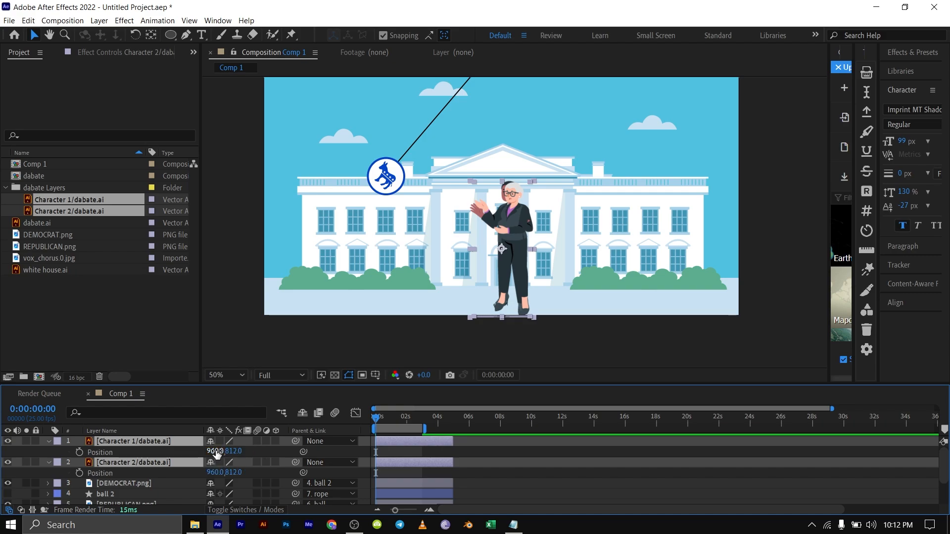
{"action": "left_click_drag", "start_coordinate": [216, 453], "coordinate": [195, 454]}
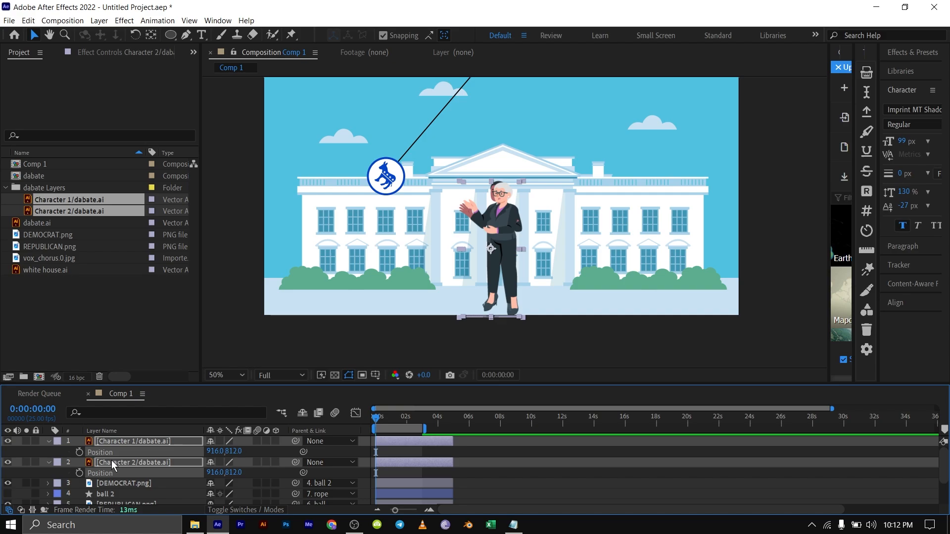
{"action": "left_click", "coordinate": [47, 443]}
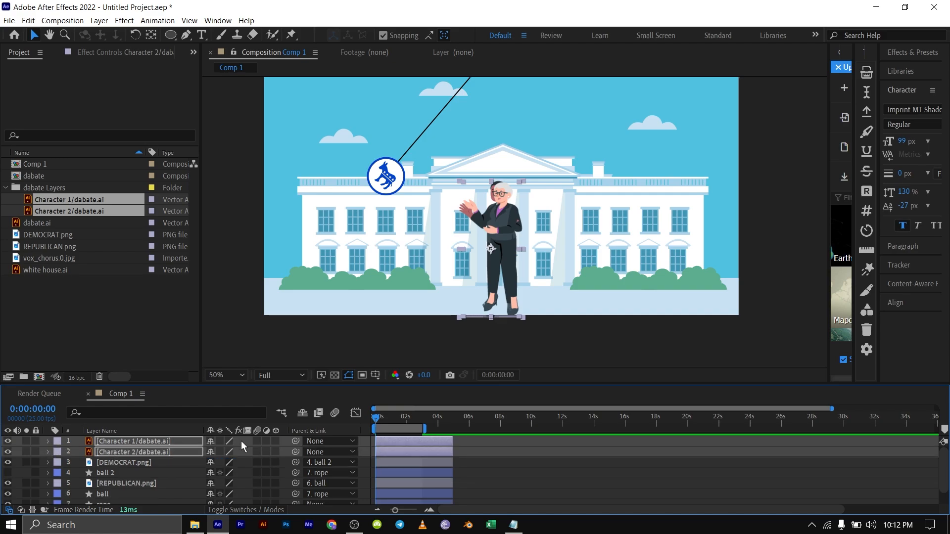
{"action": "key", "text": "space"}
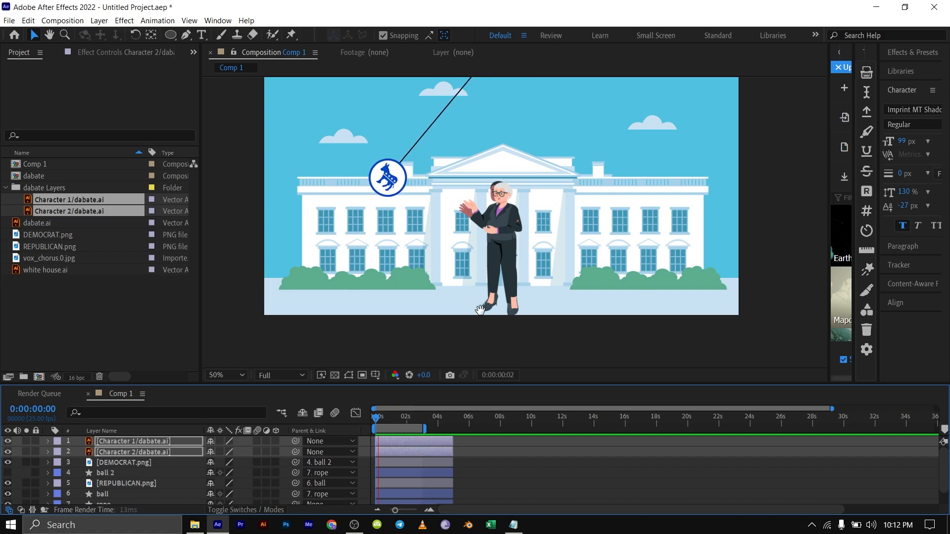
{"action": "key", "text": "space"}
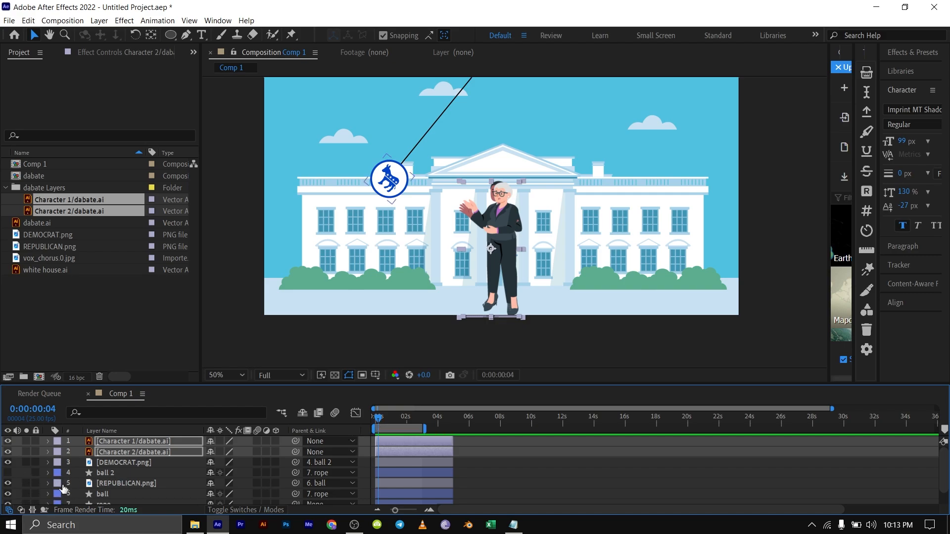
Step: Make ball 2 visible, and reorder the logos so REPUBLICAN.png sits directly below ball and DEMOCRAT.png directly below ball 2
{"action": "left_click", "coordinate": [8, 472]}
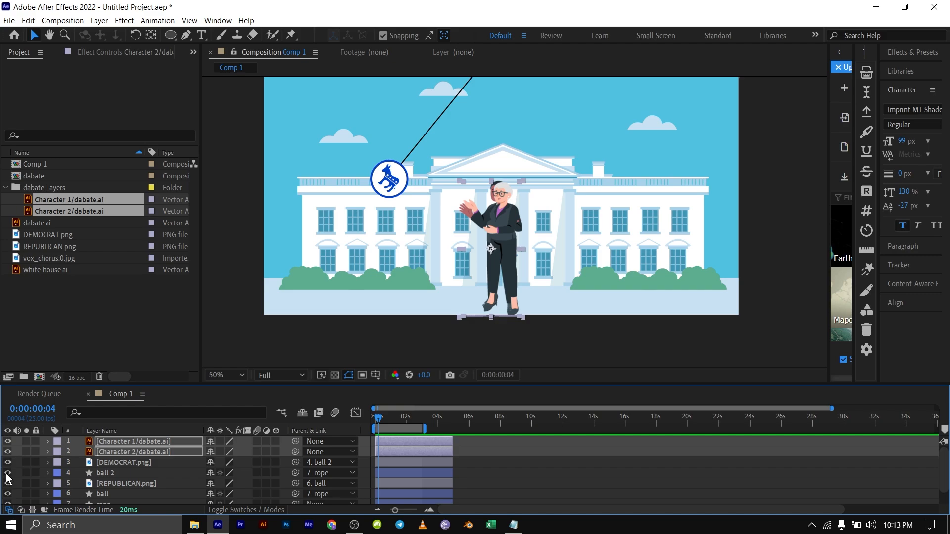
{"action": "left_click", "coordinate": [121, 494]}
{"action": "scroll", "coordinate": [161, 482], "scroll_direction": "down", "scroll_amount": 2}
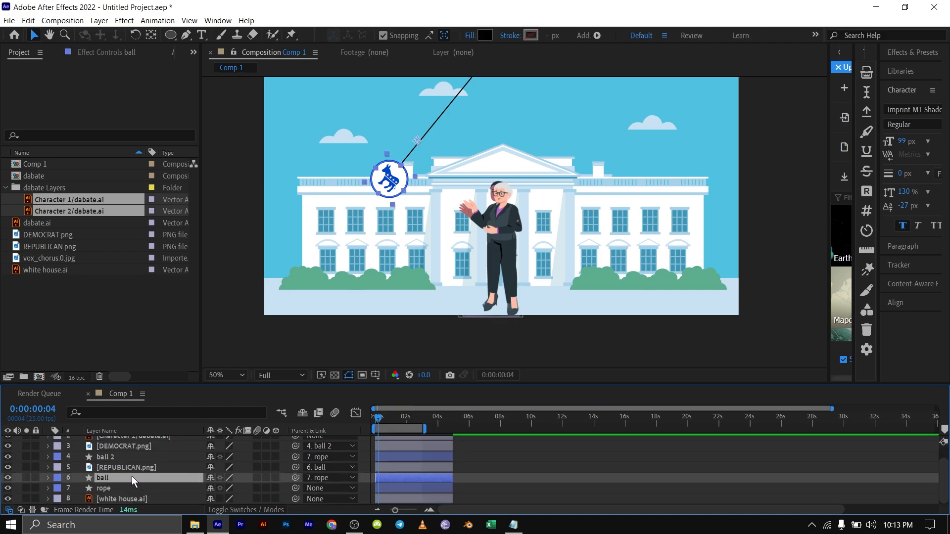
{"action": "left_click_drag", "start_coordinate": [125, 467], "coordinate": [125, 481]}
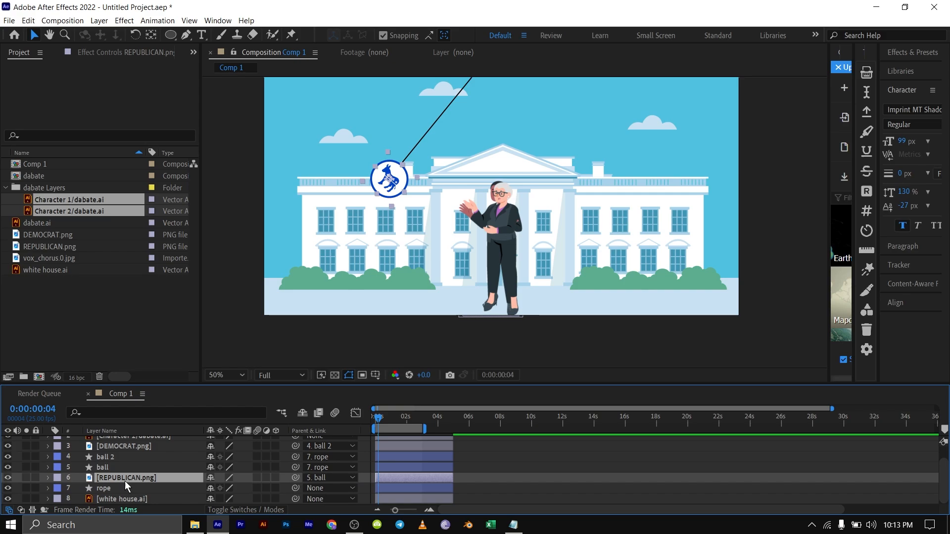
{"action": "left_click_drag", "start_coordinate": [118, 447], "coordinate": [122, 462]}
Step: Apply alpha track mattes to the logos, using ball for REPUBLICAN.png and ball 2 for DEMOCRAT.png
{"action": "left_click", "coordinate": [231, 510]}
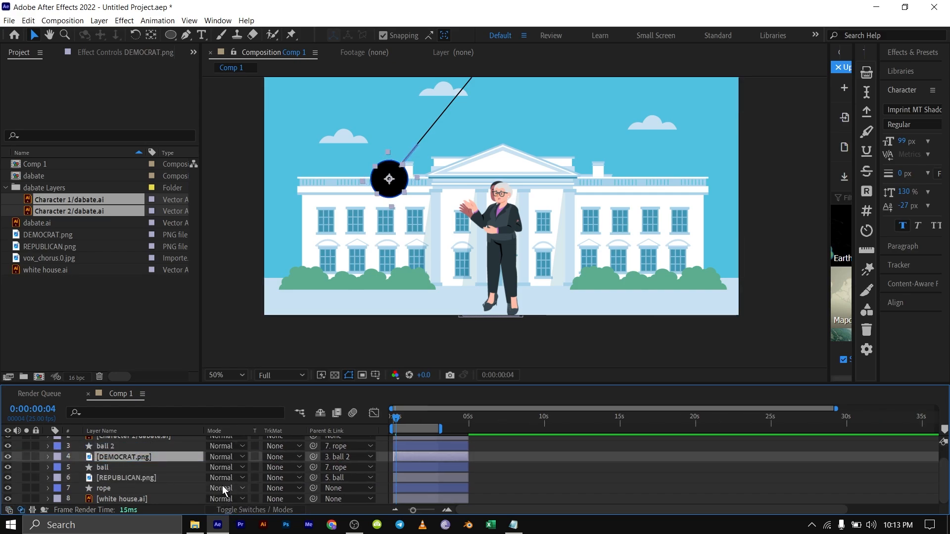
{"action": "left_click", "coordinate": [137, 478]}
{"action": "left_click", "coordinate": [269, 478]}
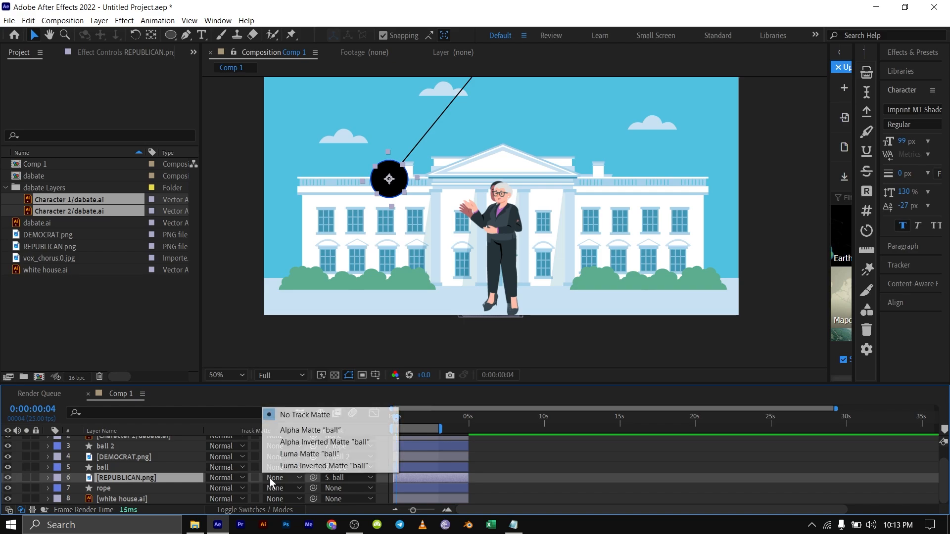
{"action": "left_click", "coordinate": [290, 433]}
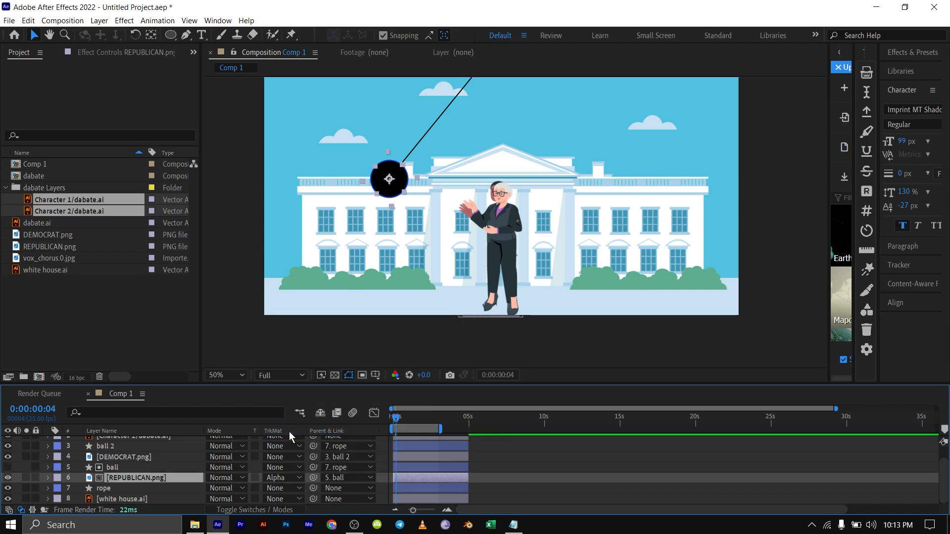
{"action": "left_click", "coordinate": [131, 455]}
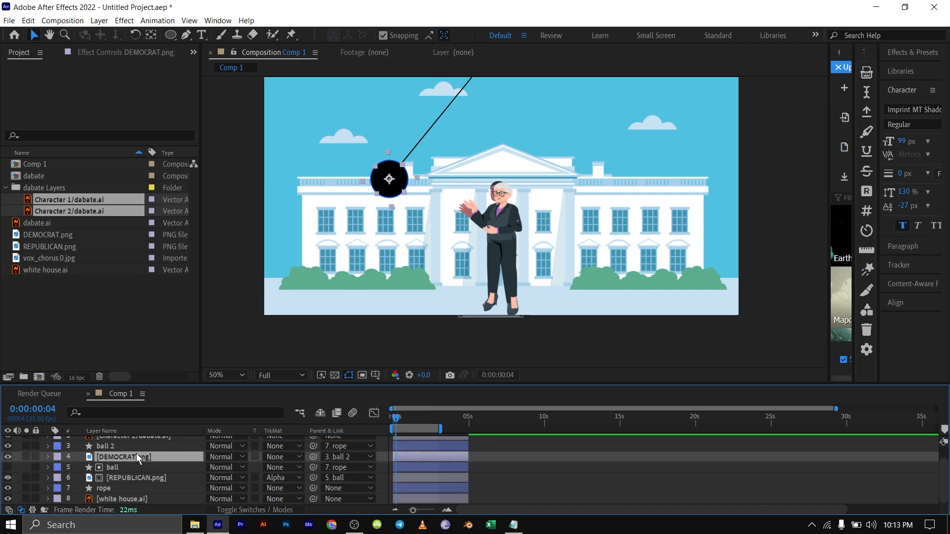
{"action": "left_click", "coordinate": [276, 456]}
{"action": "left_click", "coordinate": [295, 409]}
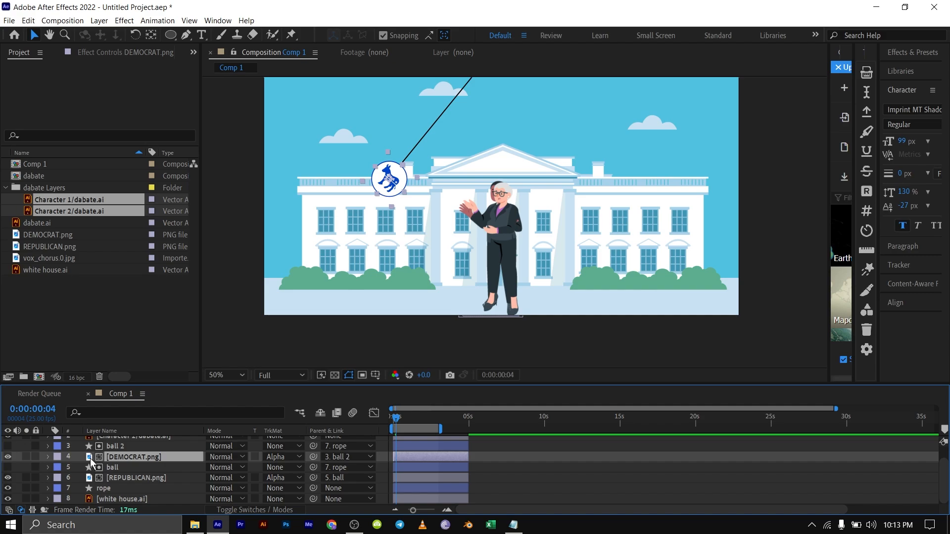
Step: Hide the DEMOCRAT.png layer to reveal the Republican logo on the pendulum
{"action": "scroll", "coordinate": [422, 473], "scroll_direction": "up", "scroll_amount": 2}
{"action": "scroll", "coordinate": [422, 473], "scroll_direction": "down", "scroll_amount": 2}
{"action": "left_click", "coordinate": [119, 477]}
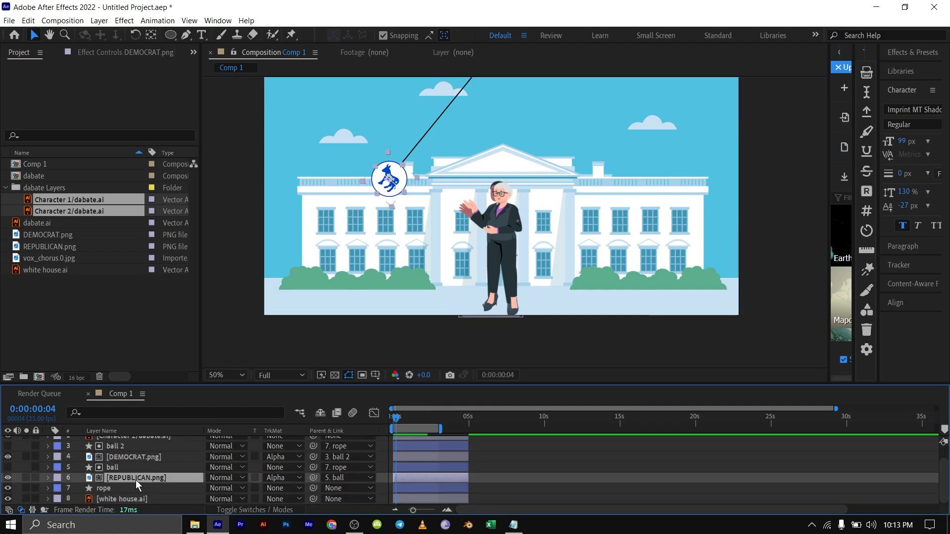
{"action": "left_click", "coordinate": [8, 457]}
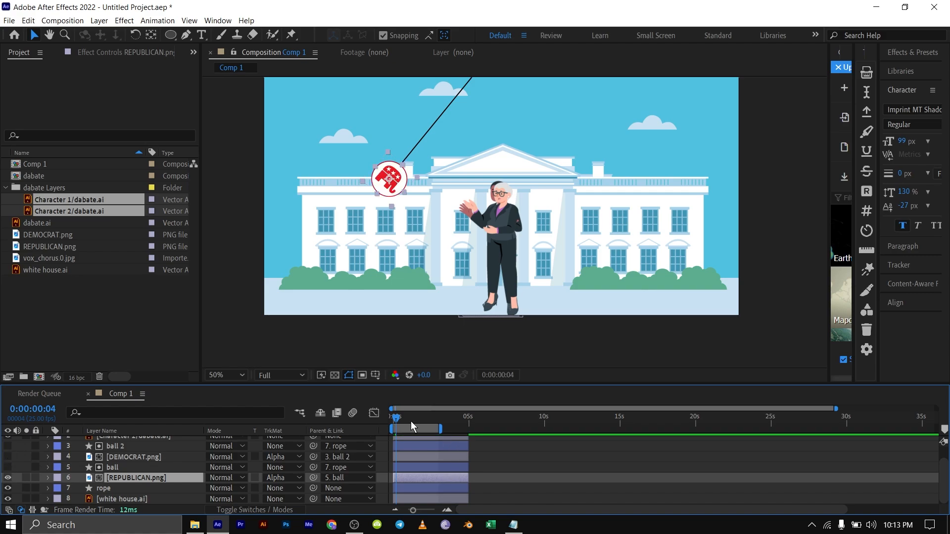
{"action": "scroll", "coordinate": [399, 441], "scroll_direction": "up", "scroll_amount": 4}
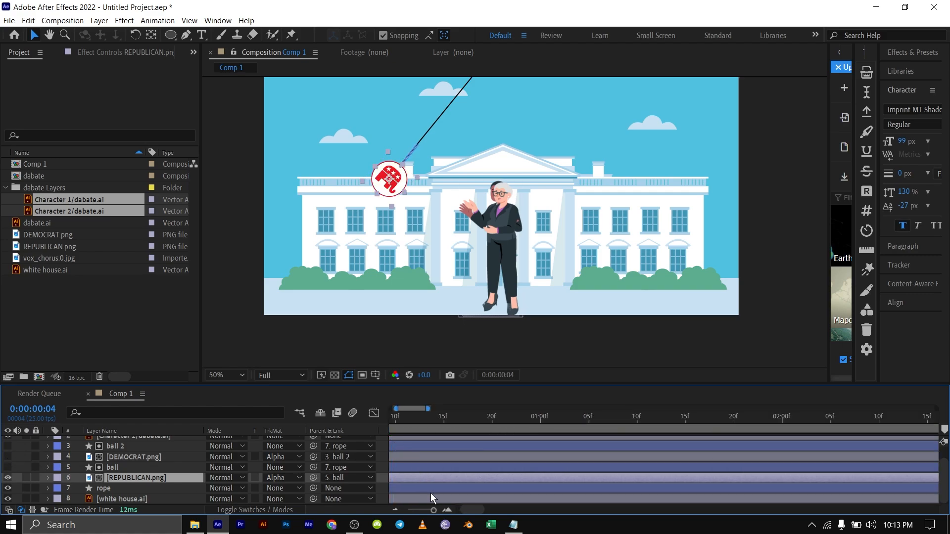
Step: Trim the start of the Character 1 layer to 0:00:00:18, and push it on to 0:00:00:19
{"action": "left_click_drag", "start_coordinate": [463, 509], "coordinate": [450, 510]}
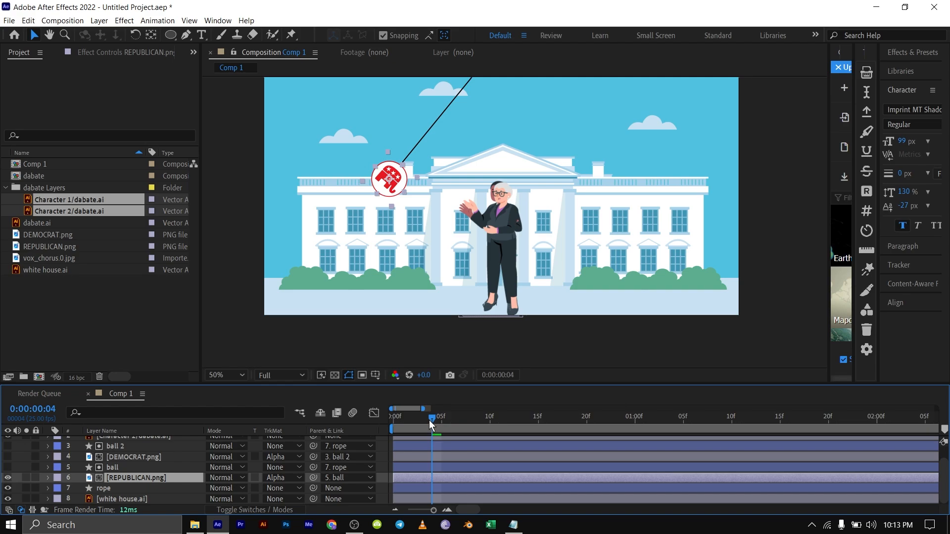
{"action": "left_click_drag", "start_coordinate": [428, 421], "coordinate": [562, 440]}
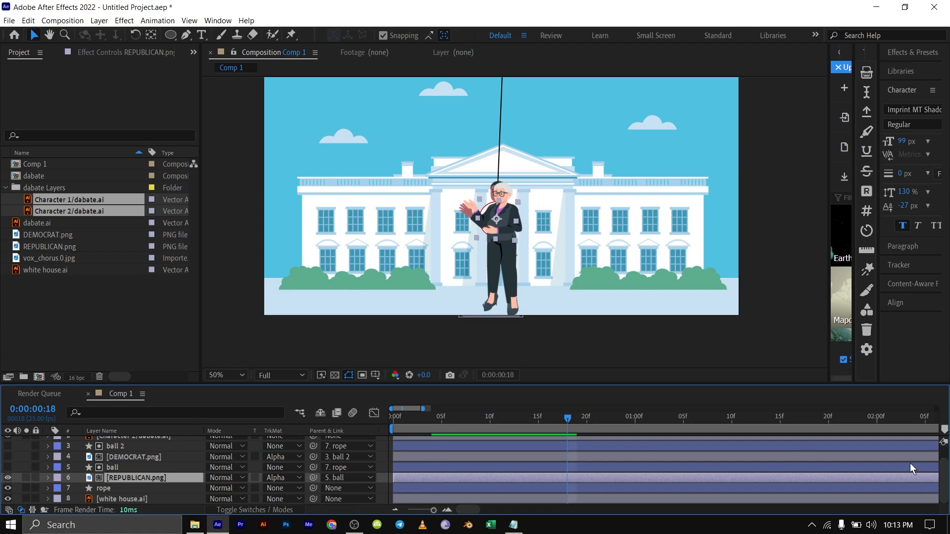
{"action": "scroll", "coordinate": [937, 474], "scroll_direction": "up", "scroll_amount": 2}
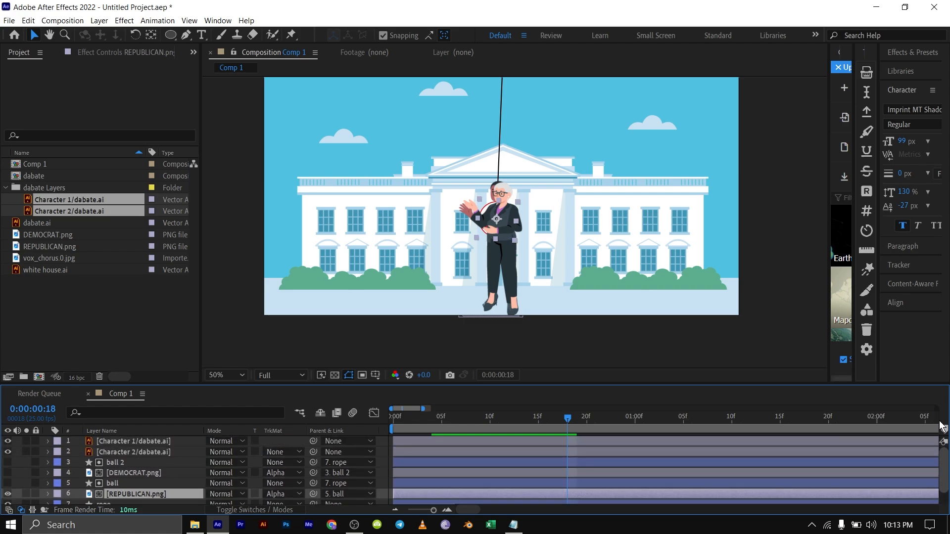
{"action": "left_click_drag", "start_coordinate": [394, 441], "coordinate": [562, 452]}
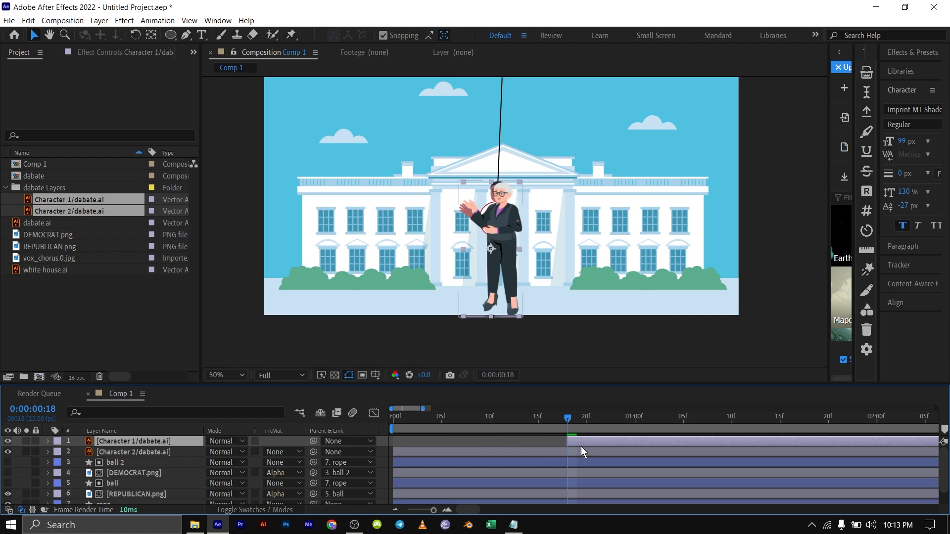
{"action": "scroll", "coordinate": [584, 445], "scroll_direction": "up", "scroll_amount": 3}
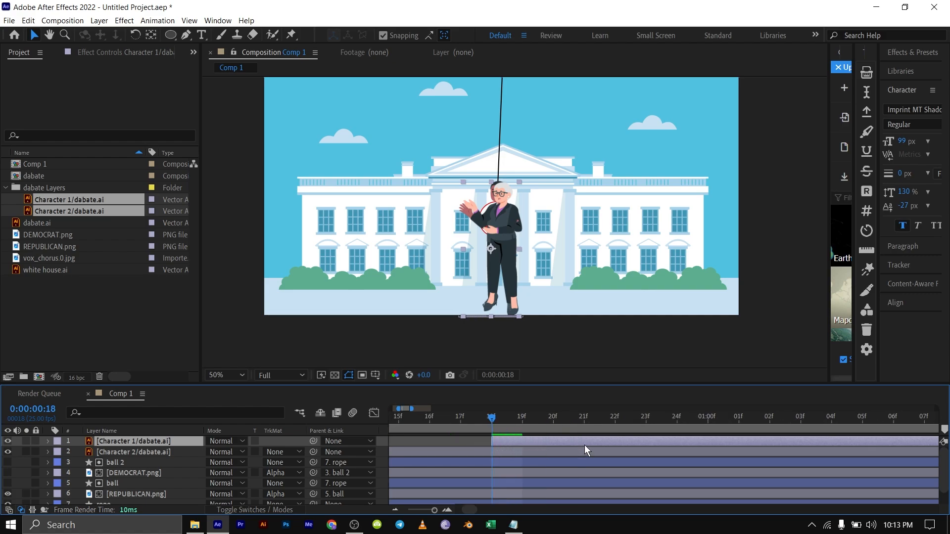
{"action": "left_click_drag", "start_coordinate": [505, 444], "coordinate": [521, 445]}
Step: Cut the Character 2 layer off at 0:00:00:18 by splitting it and deleting the second part, and start Character 1 at that same frame
{"action": "left_click", "coordinate": [488, 452]}
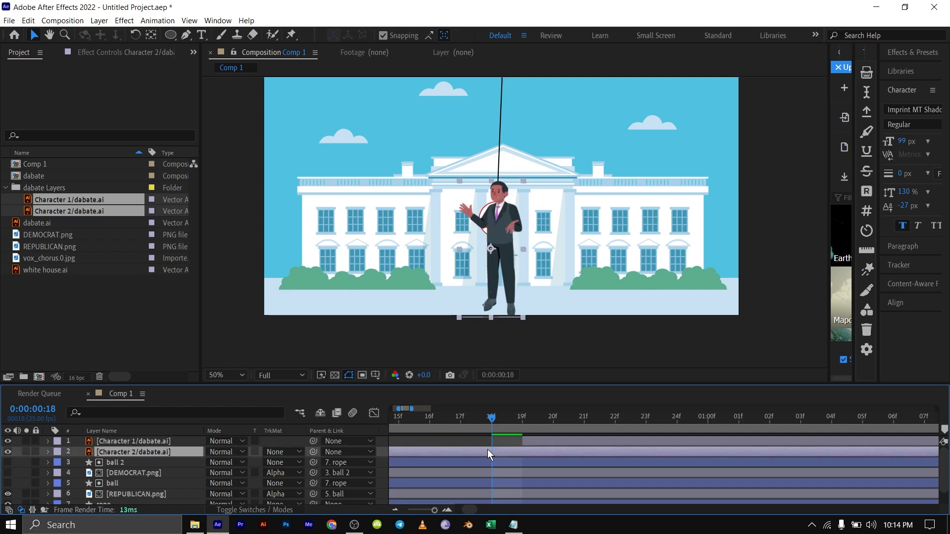
{"action": "key", "text": "ctrl+shift+d"}
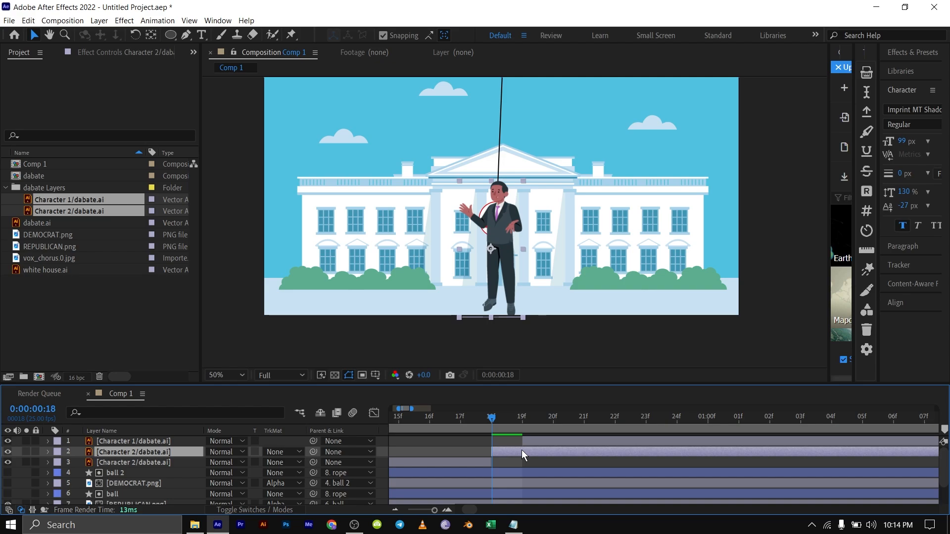
{"action": "key", "text": "Delete"}
{"action": "left_click", "coordinate": [541, 441]}
{"action": "left_click_drag", "start_coordinate": [541, 440], "coordinate": [519, 440]}
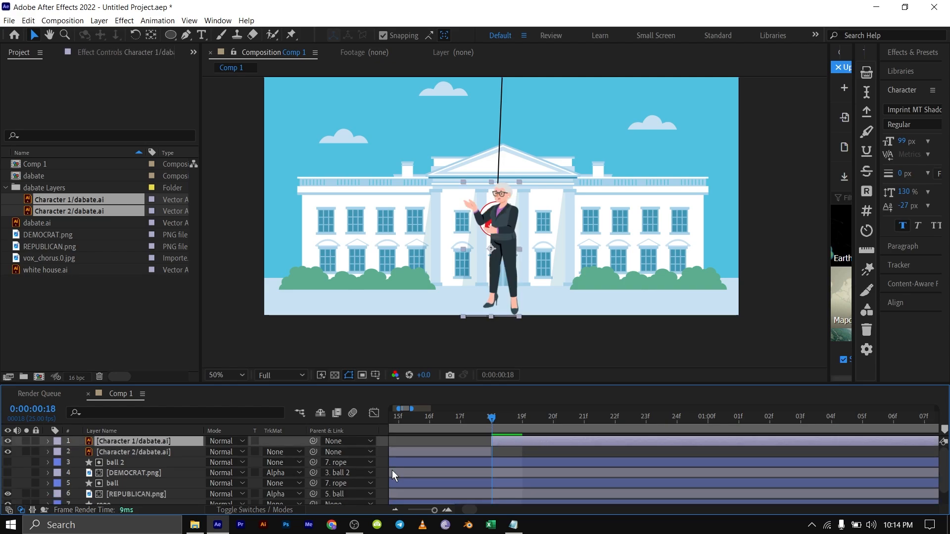
Step: Keyframe the REPUBLICAN.png layer's opacity at 100% on 0:00:00:18 and 0% on 0:00:00:19
{"action": "left_click", "coordinate": [131, 493]}
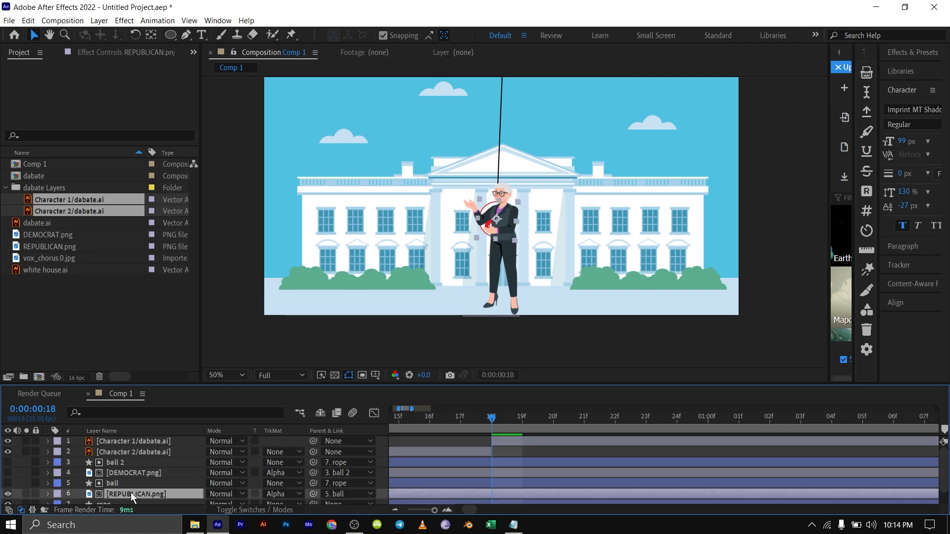
{"action": "key", "text": "t"}
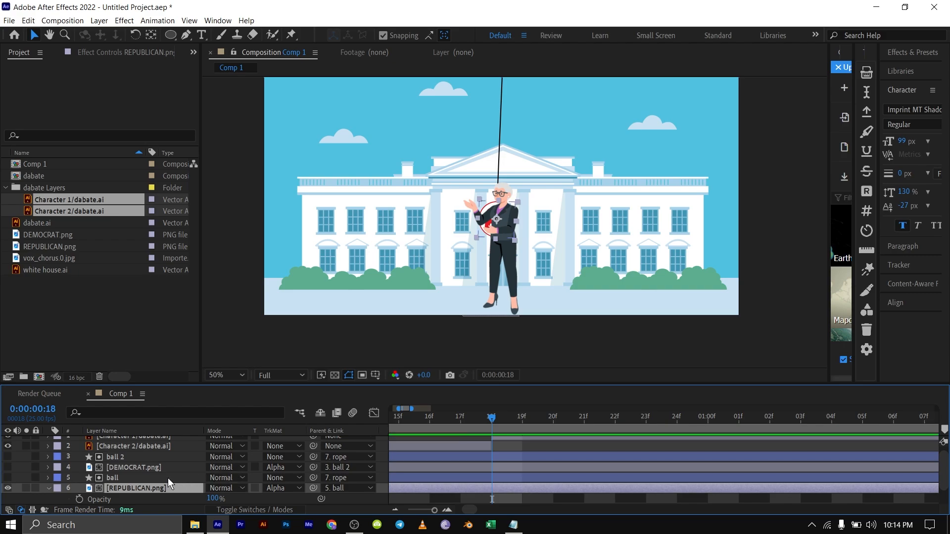
{"action": "scroll", "coordinate": [167, 478], "scroll_direction": "down", "scroll_amount": 2}
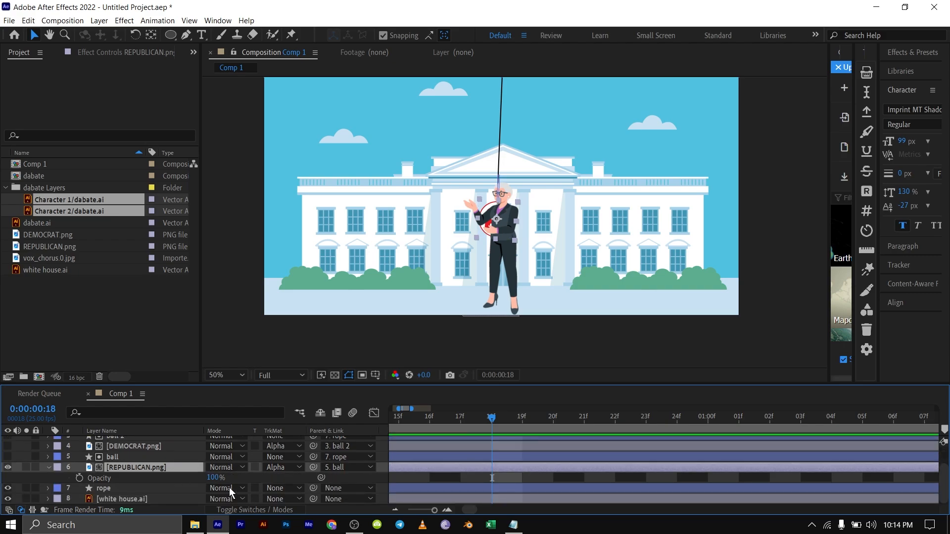
{"action": "left_click", "coordinate": [79, 479]}
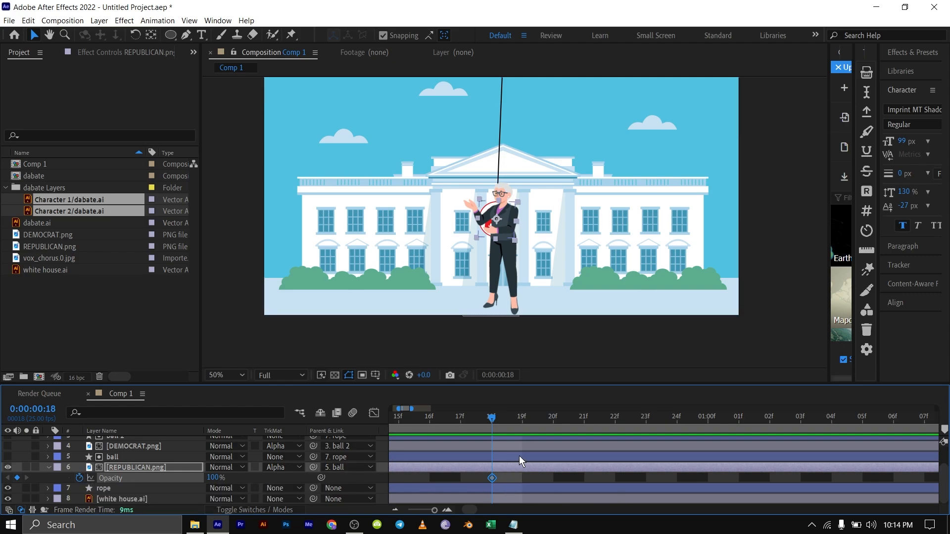
{"action": "key", "text": "Page_Down"}
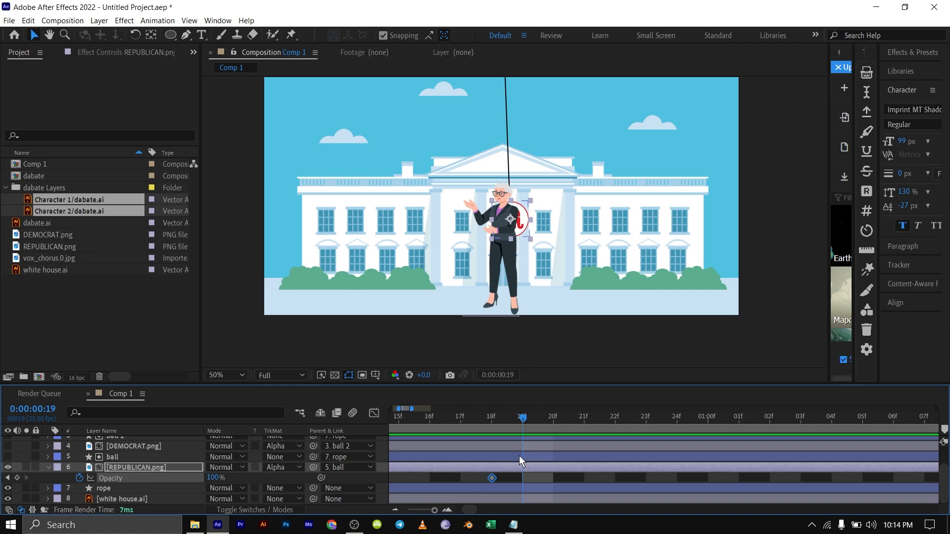
{"action": "left_click", "coordinate": [212, 477]}
{"action": "type", "text": "0"}
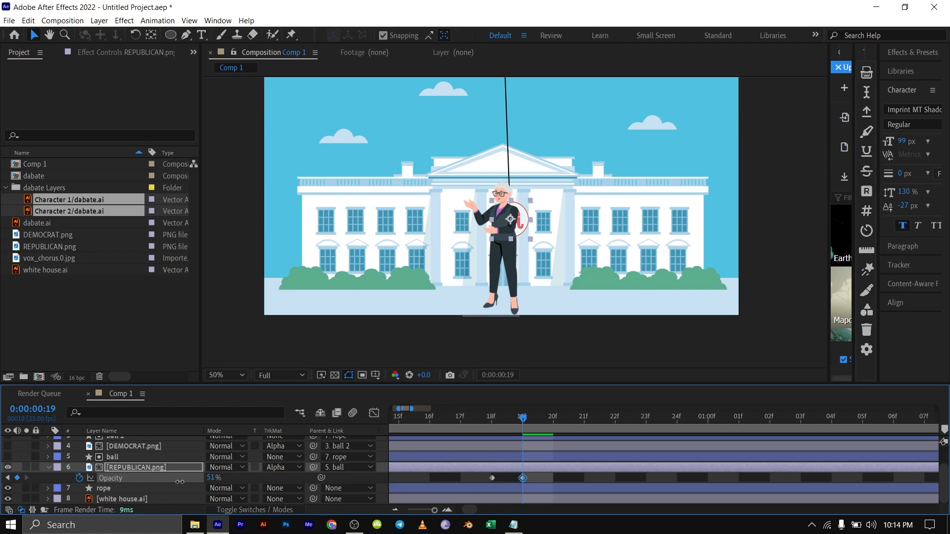
{"action": "key", "text": "Return"}
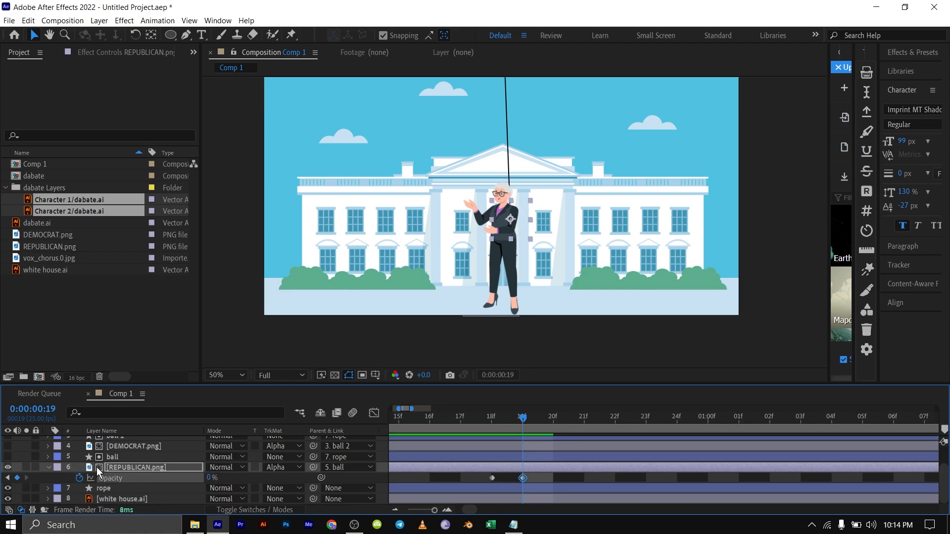
Step: Make the DEMOCRAT.png layer visible and keyframe its opacity at 0% on 0:00:00:18 and 100% on 0:00:00:19
{"action": "scroll", "coordinate": [150, 468], "scroll_direction": "up", "scroll_amount": 2}
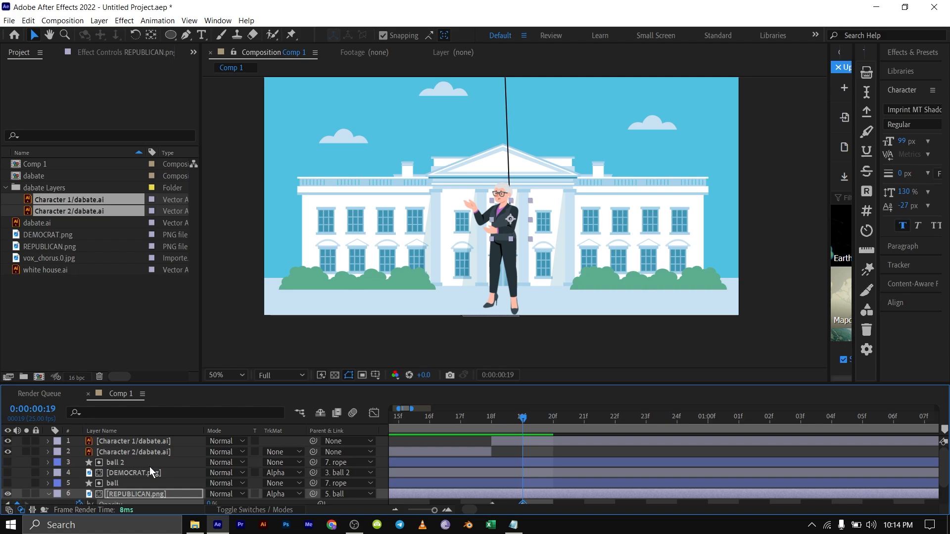
{"action": "left_click", "coordinate": [117, 473]}
{"action": "left_click", "coordinate": [7, 473]}
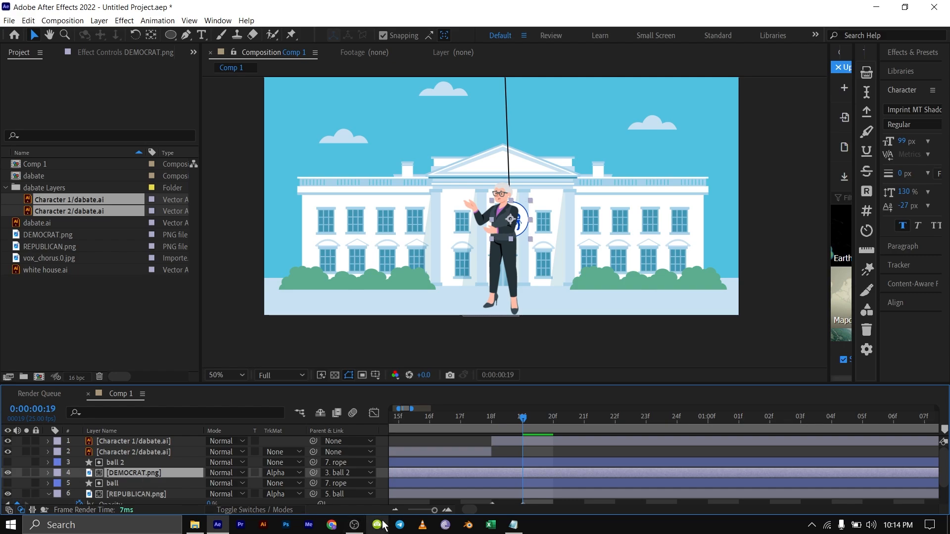
{"action": "key", "text": "Page_Up"}
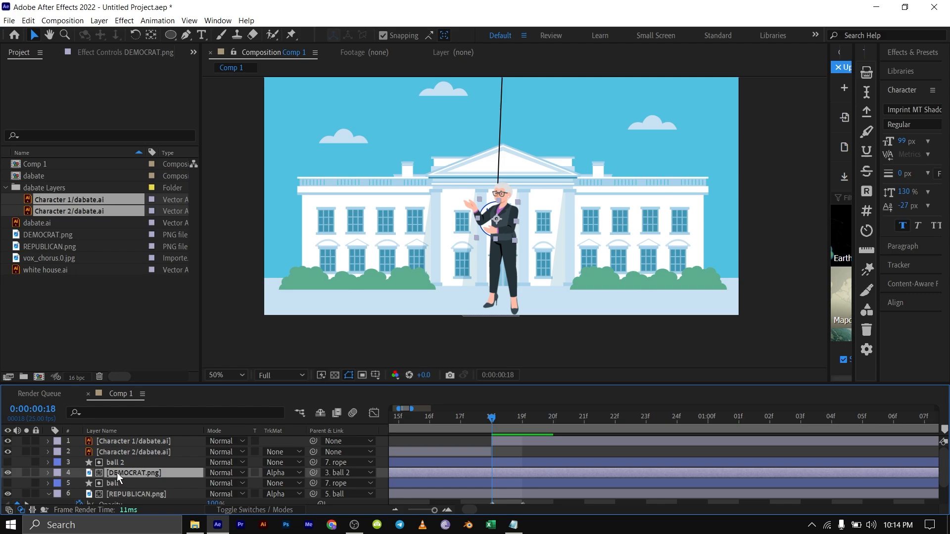
{"action": "key", "text": "t"}
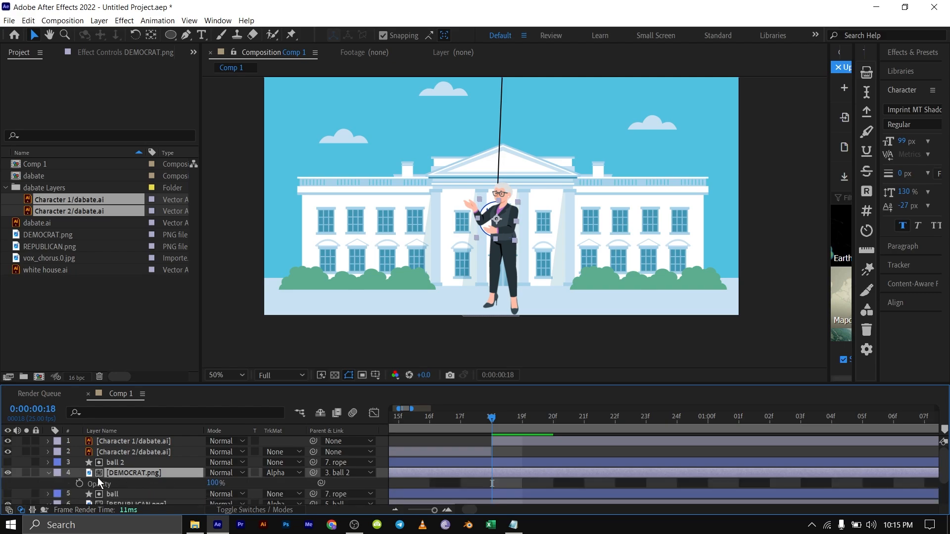
{"action": "left_click", "coordinate": [79, 483]}
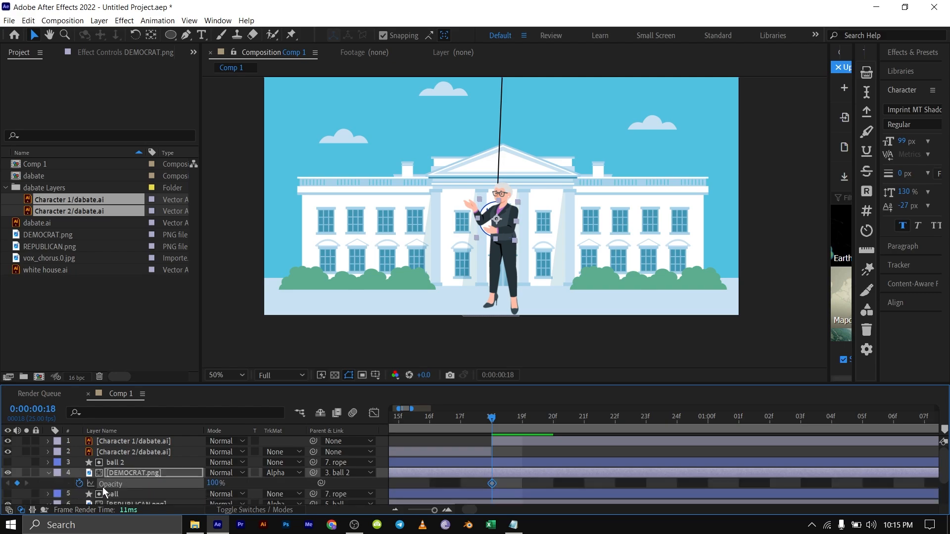
{"action": "left_click_drag", "start_coordinate": [212, 485], "coordinate": [151, 487]}
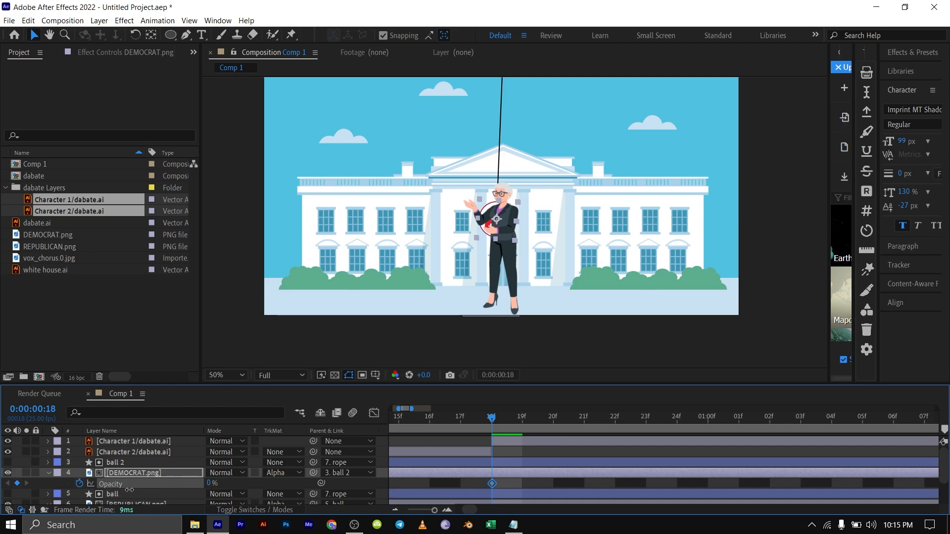
{"action": "key", "text": "Page_Down"}
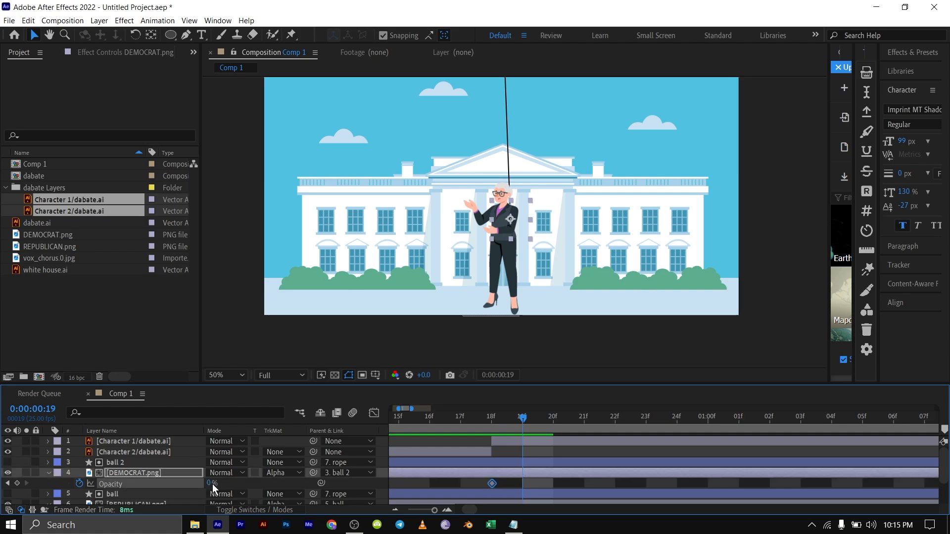
{"action": "left_click_drag", "start_coordinate": [213, 484], "coordinate": [367, 482]}
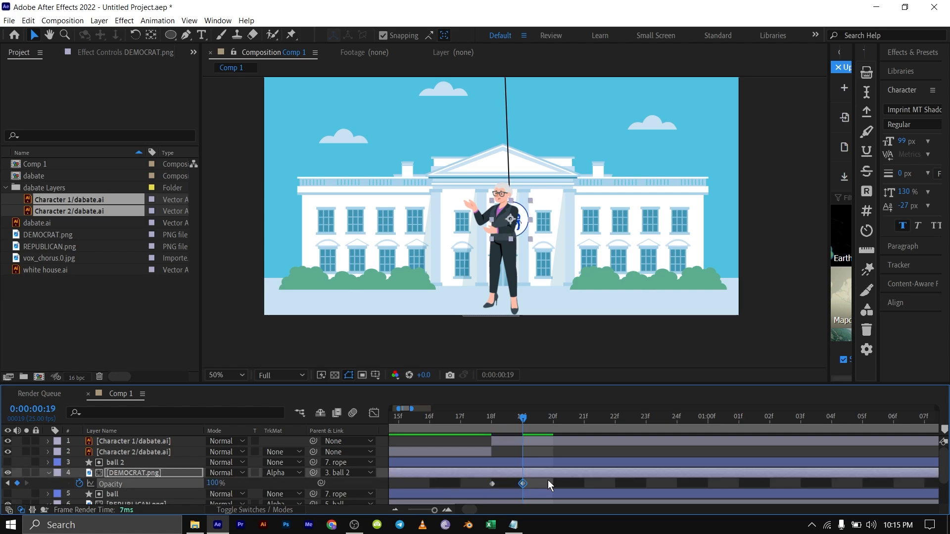
Step: Preview the animation from the start to check when the logos and characters switch during the pendulum swing
{"action": "scroll", "coordinate": [539, 468], "scroll_direction": "down", "scroll_amount": 6}
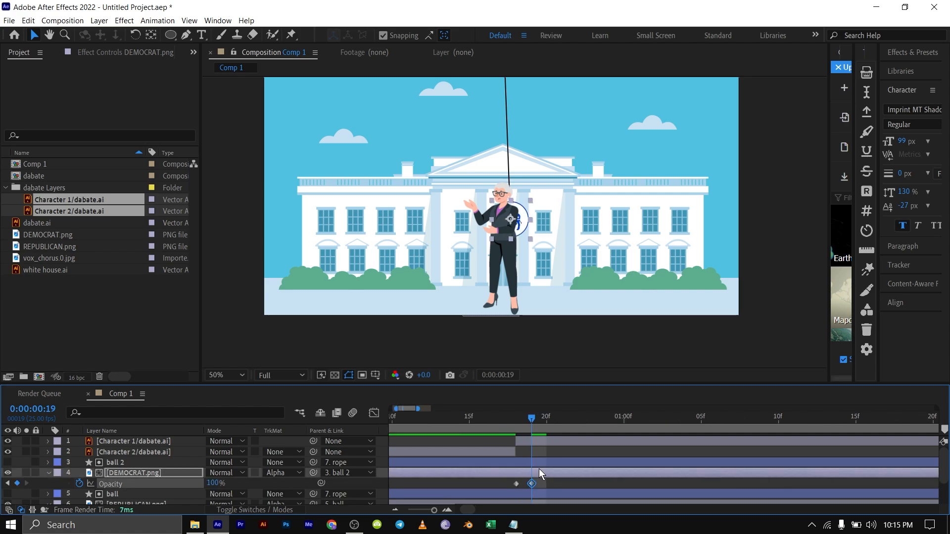
{"action": "key", "text": "space"}
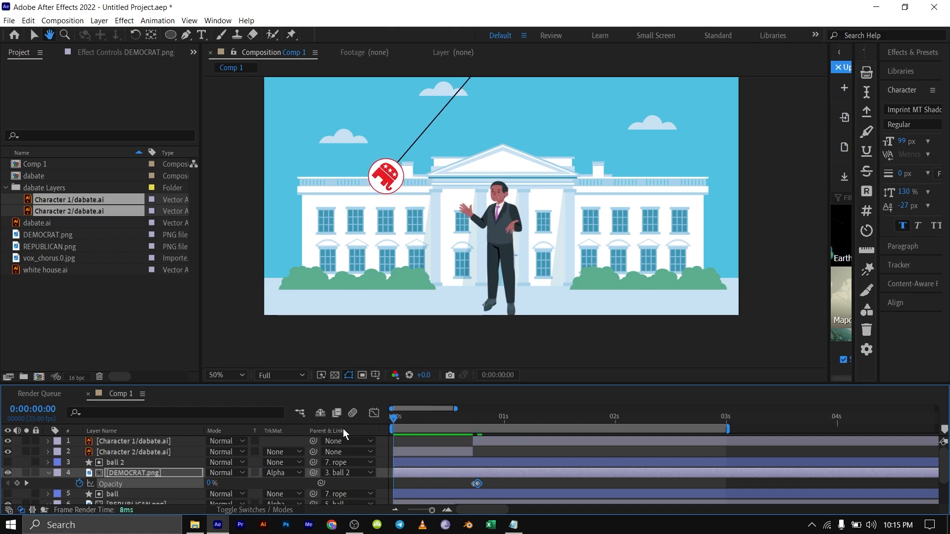
{"action": "key", "text": "space"}
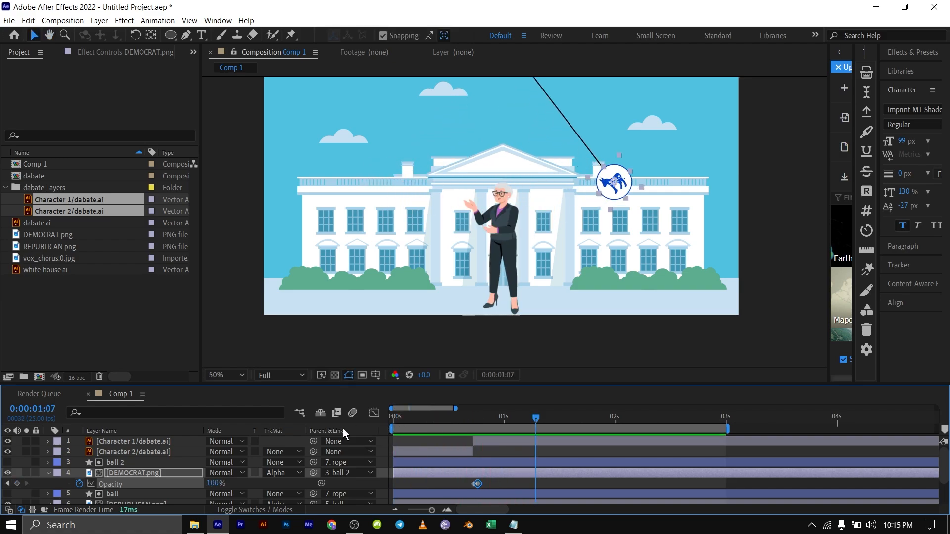
{"action": "key", "text": "space"}
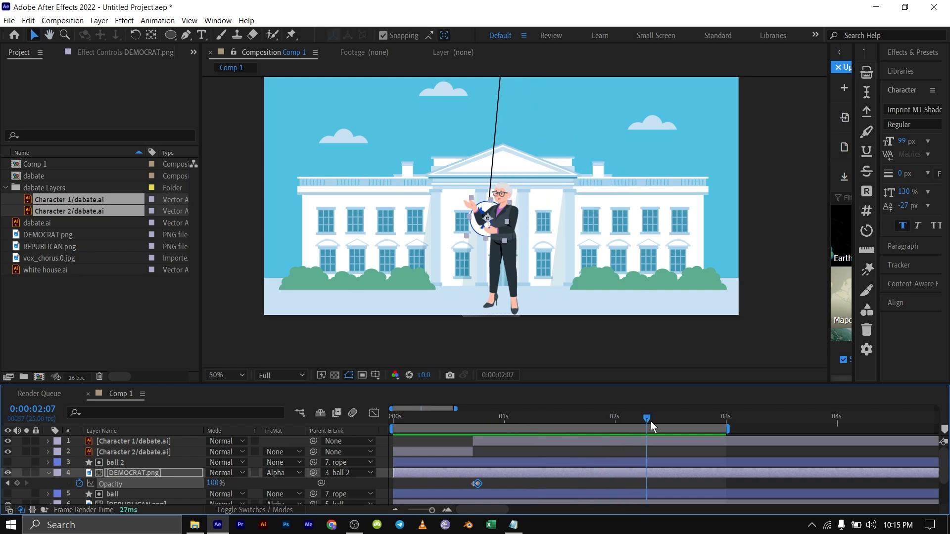
Step: Keyframe the DEMOCRAT.png layer's opacity at 100% on 0:00:02:05 and 0% on 0:00:02:06
{"action": "left_click_drag", "start_coordinate": [646, 418], "coordinate": [639, 422]}
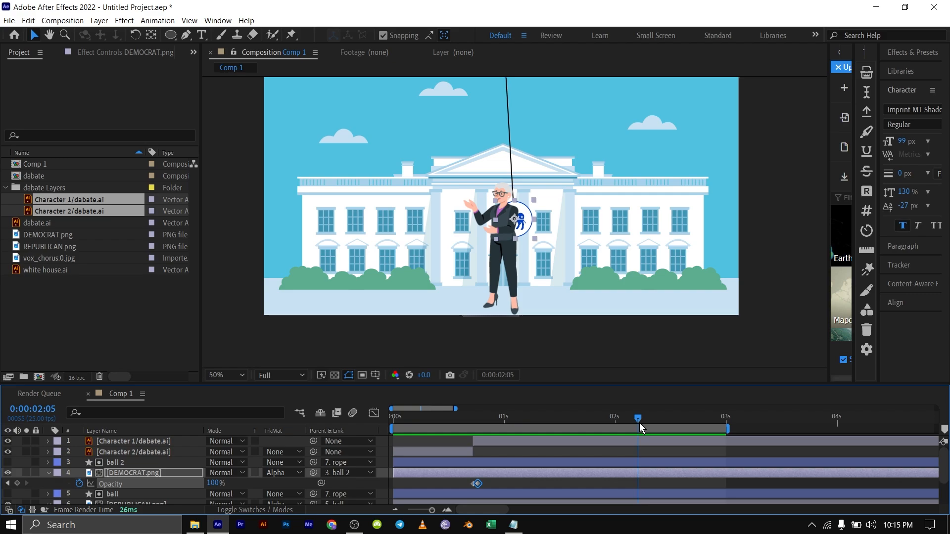
{"action": "left_click", "coordinate": [165, 474]}
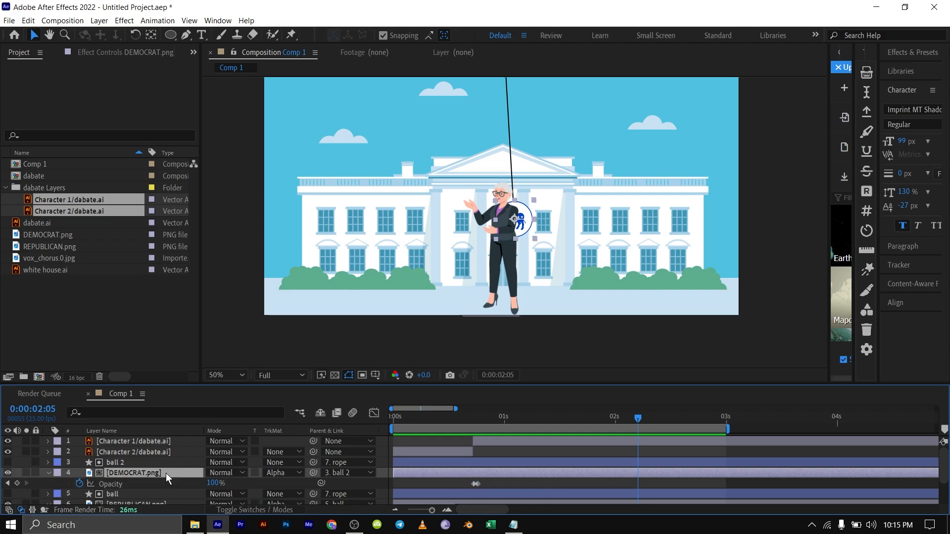
{"action": "left_click", "coordinate": [17, 483]}
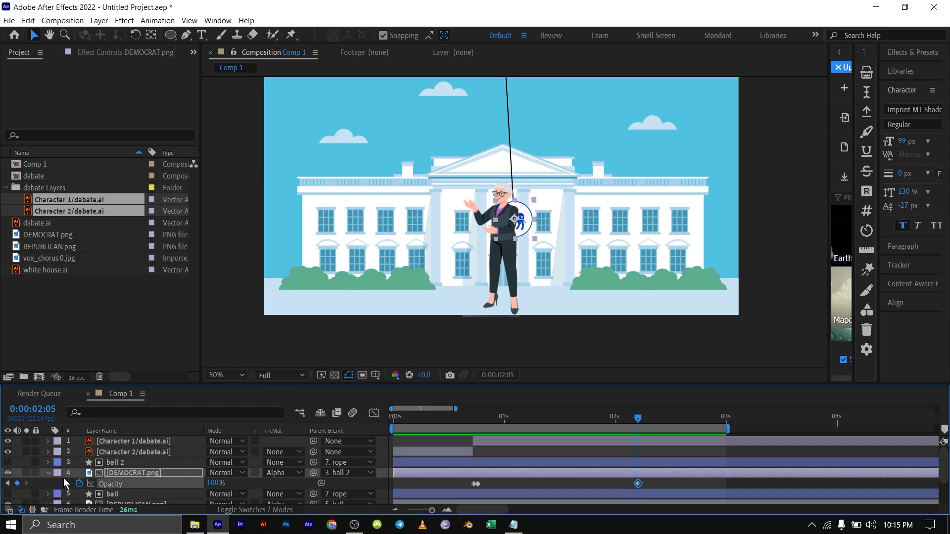
{"action": "key", "text": "Page_Down"}
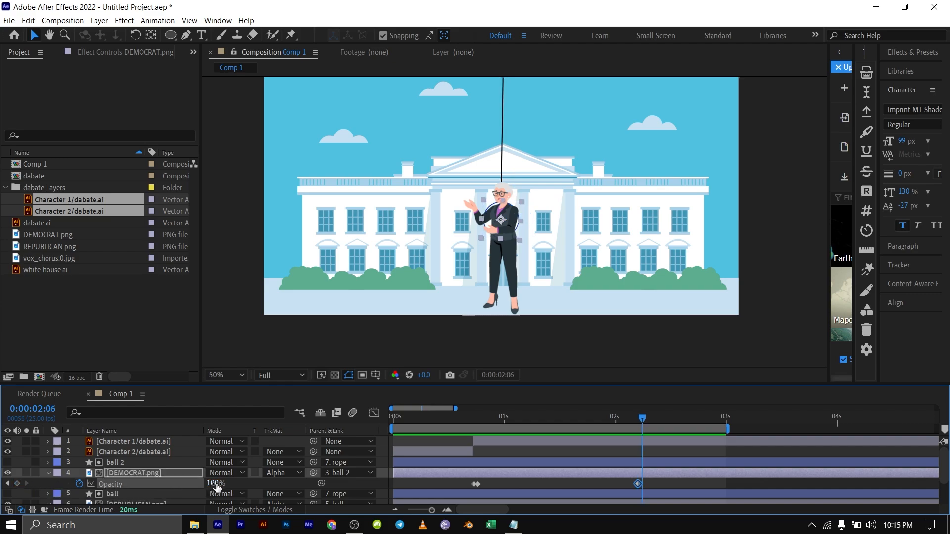
{"action": "left_click_drag", "start_coordinate": [212, 483], "coordinate": [139, 490]}
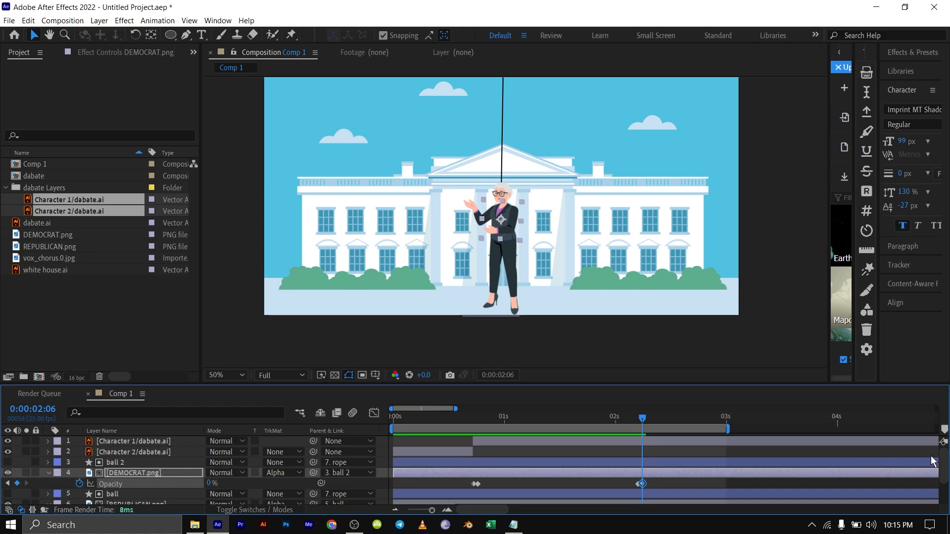
Step: Keyframe the REPUBLICAN.png layer's opacity at 0% on 0:00:02:05 and 100% on 0:00:02:06
{"action": "left_click_drag", "start_coordinate": [944, 468], "coordinate": [947, 482]}
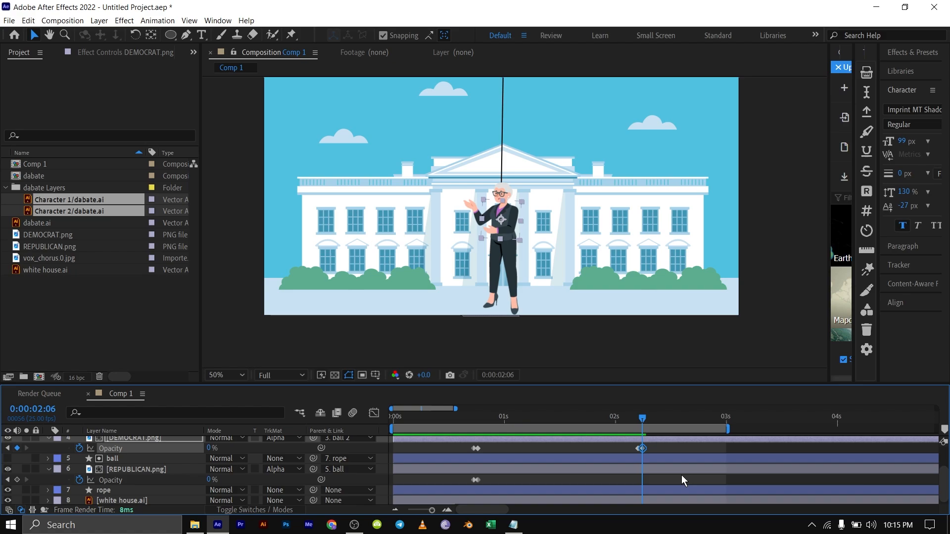
{"action": "key", "text": "Page_Up"}
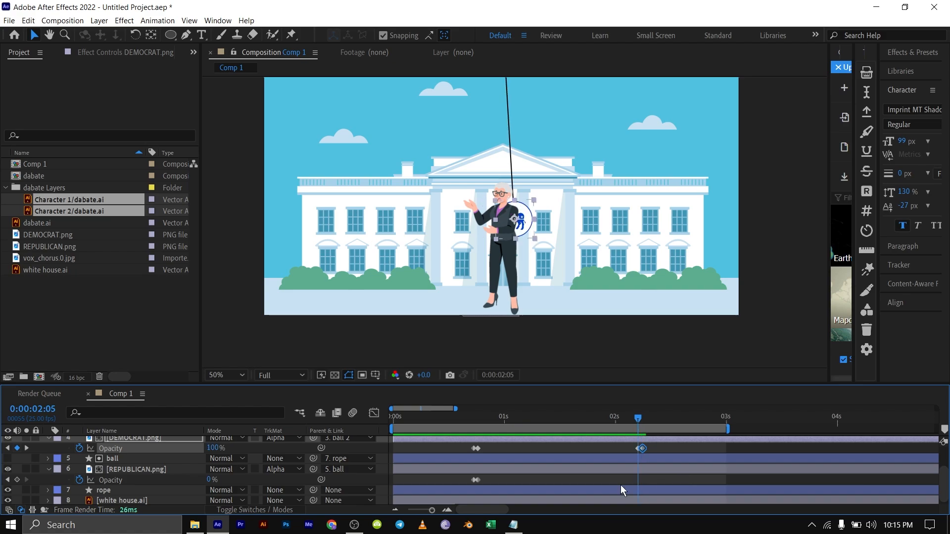
{"action": "left_click", "coordinate": [17, 480]}
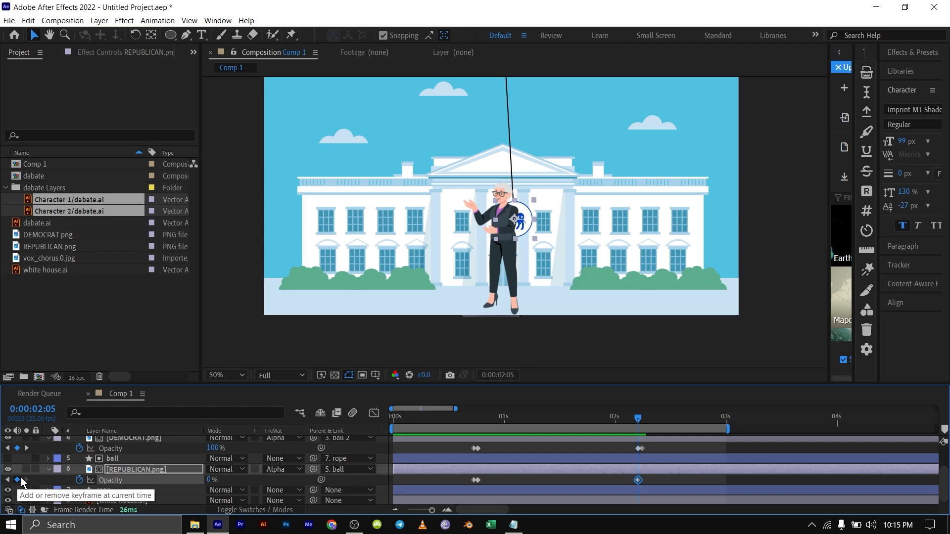
{"action": "key", "text": "Page_Down"}
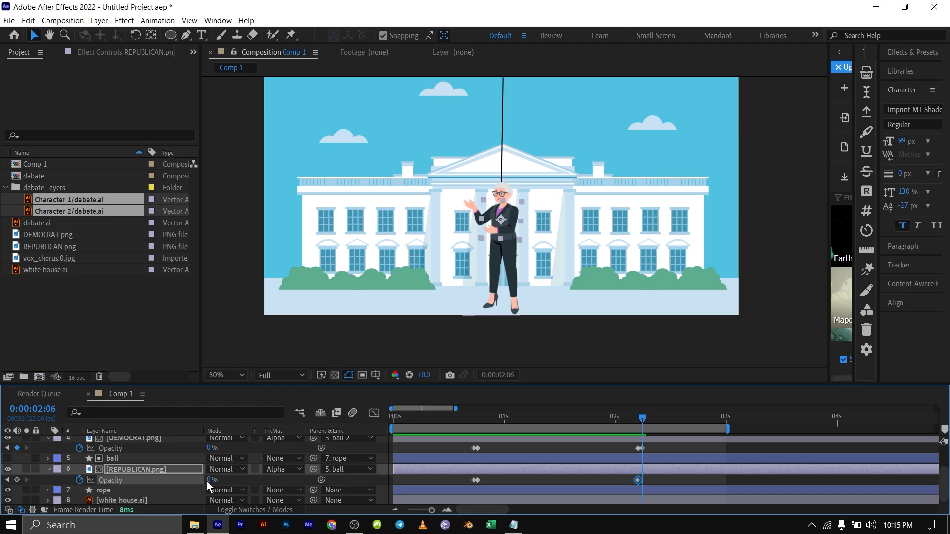
{"action": "left_click_drag", "start_coordinate": [207, 480], "coordinate": [277, 480]}
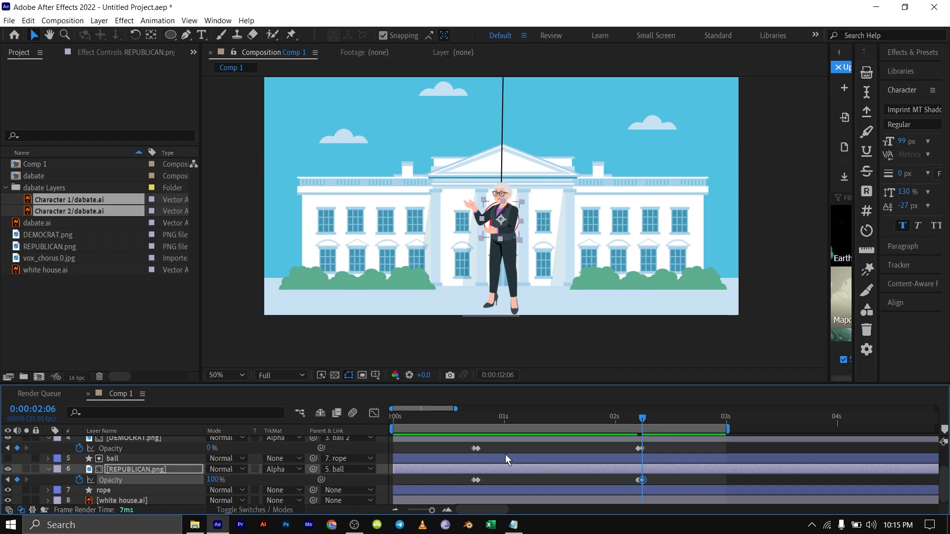
Step: Play the animation from the first frame to check the logo switches on both pendulum swings
{"action": "scroll", "coordinate": [447, 449], "scroll_direction": "down", "scroll_amount": 3}
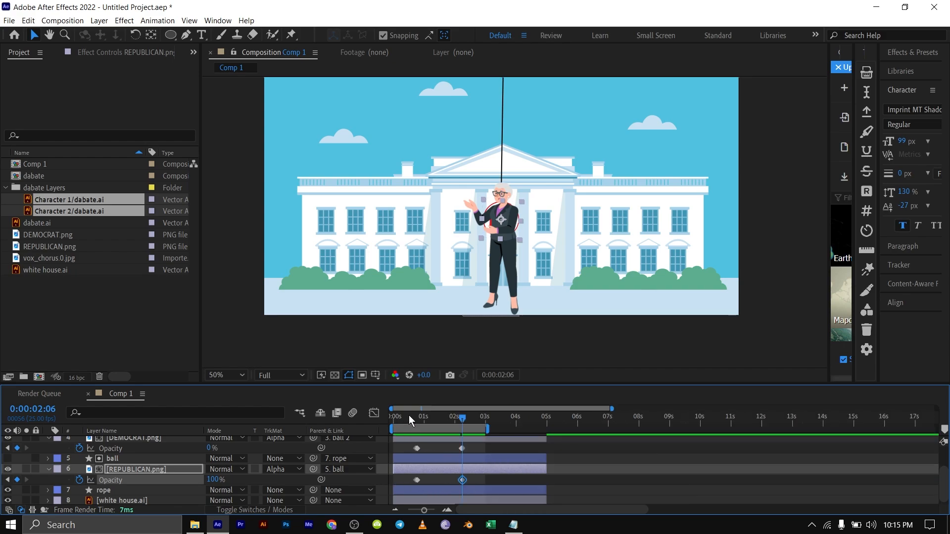
{"action": "left_click_drag", "start_coordinate": [408, 415], "coordinate": [343, 411]}
{"action": "key", "text": "space"}
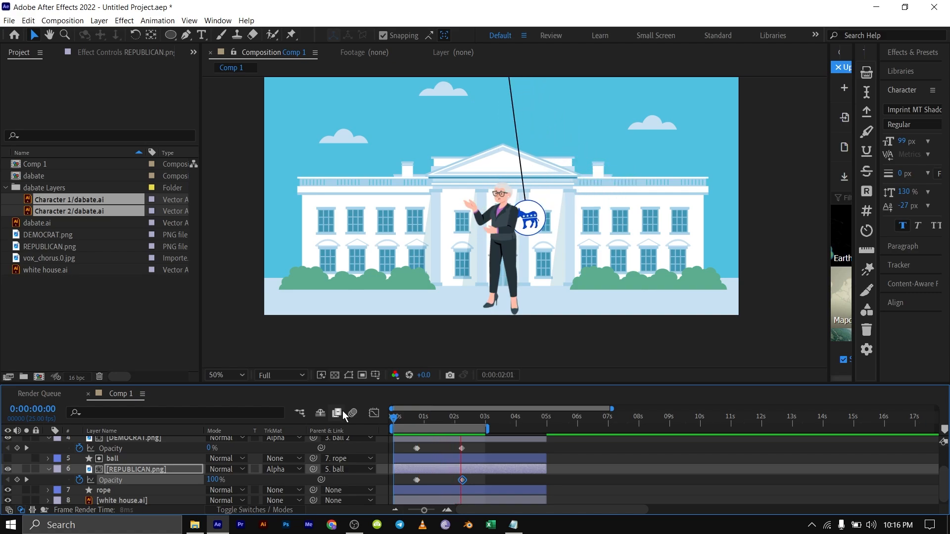
{"action": "key", "text": "space"}
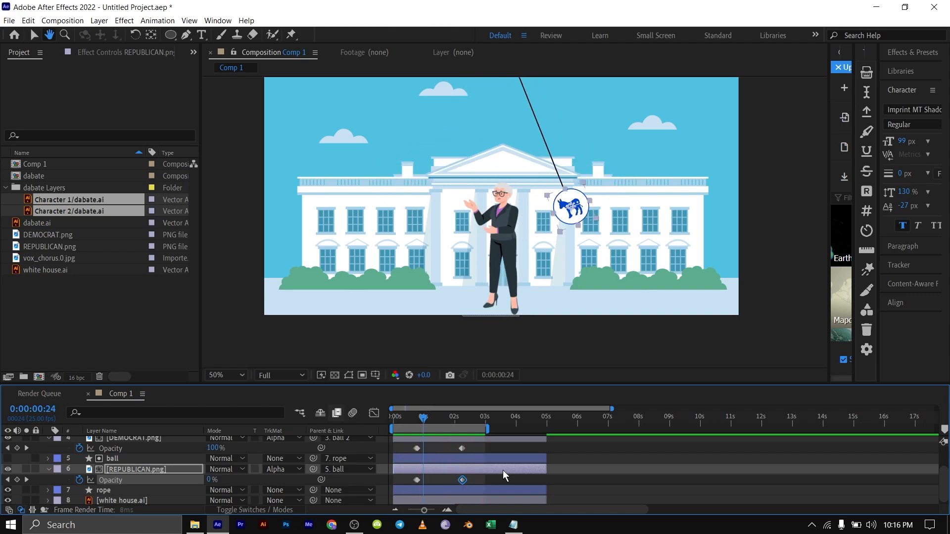
Step: Split the Character 1 layer at 0:00:02:05 and delete the part after the split
{"action": "scroll", "coordinate": [502, 470], "scroll_direction": "up", "scroll_amount": 3}
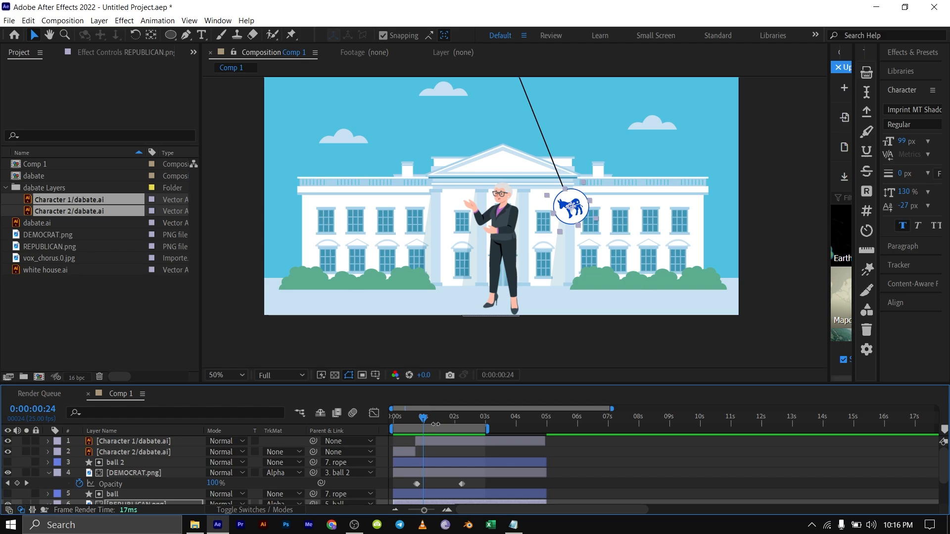
{"action": "left_click_drag", "start_coordinate": [424, 418], "coordinate": [461, 425]}
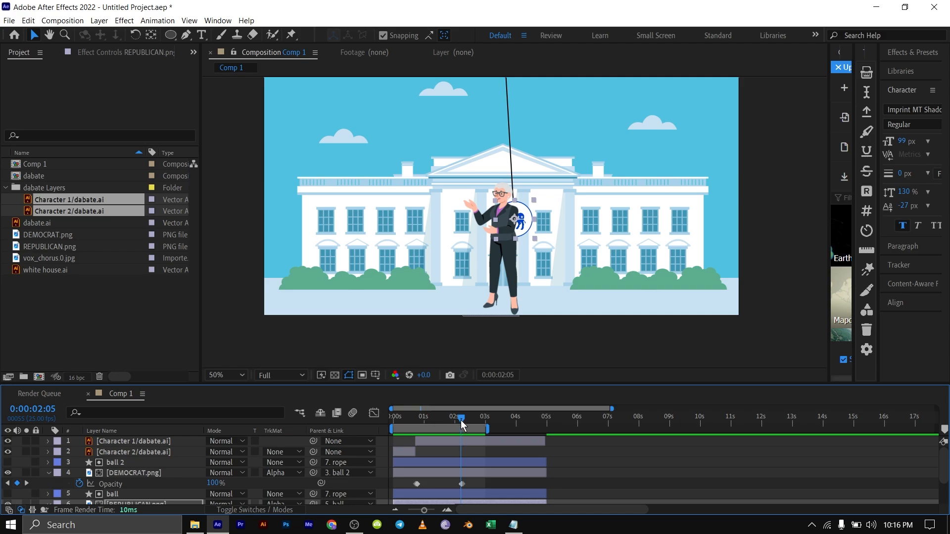
{"action": "left_click", "coordinate": [463, 438]}
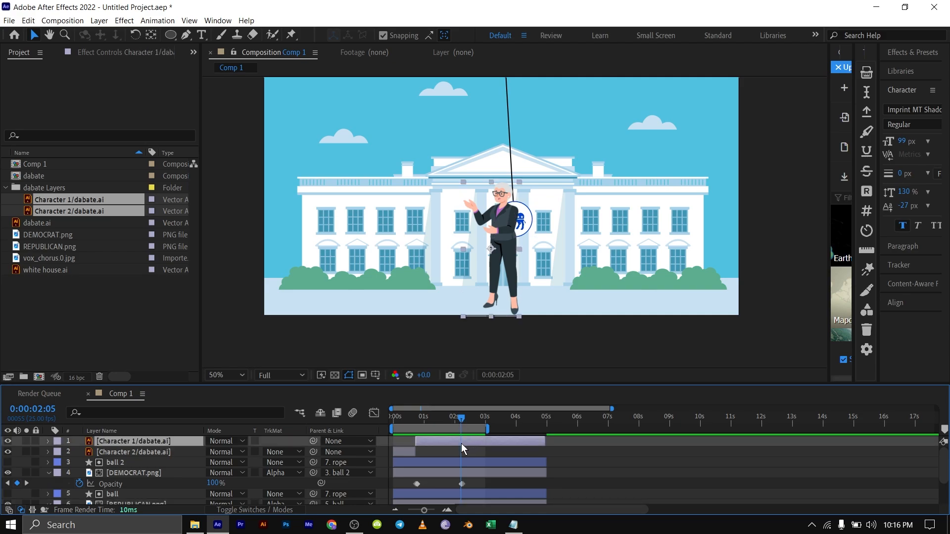
{"action": "key", "text": "semicolon"}
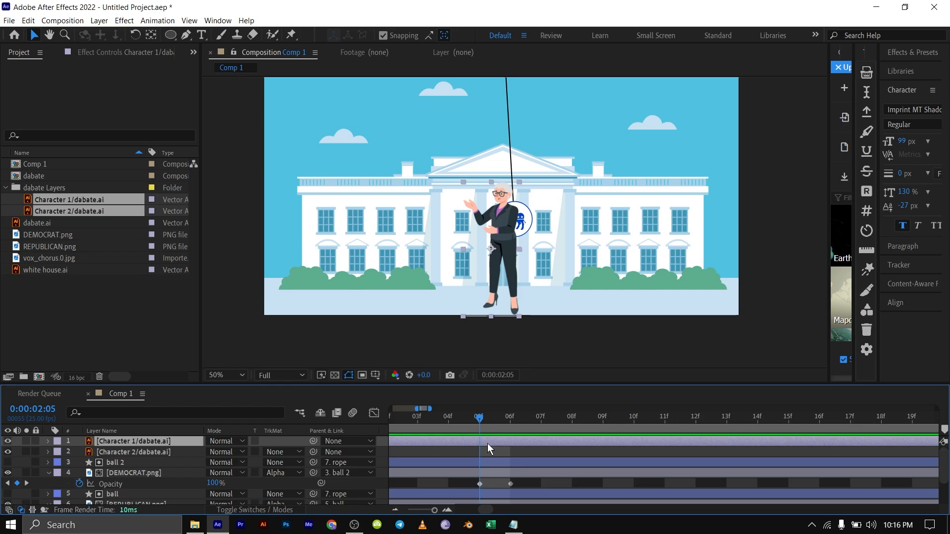
{"action": "key", "text": "ctrl+shift+d"}
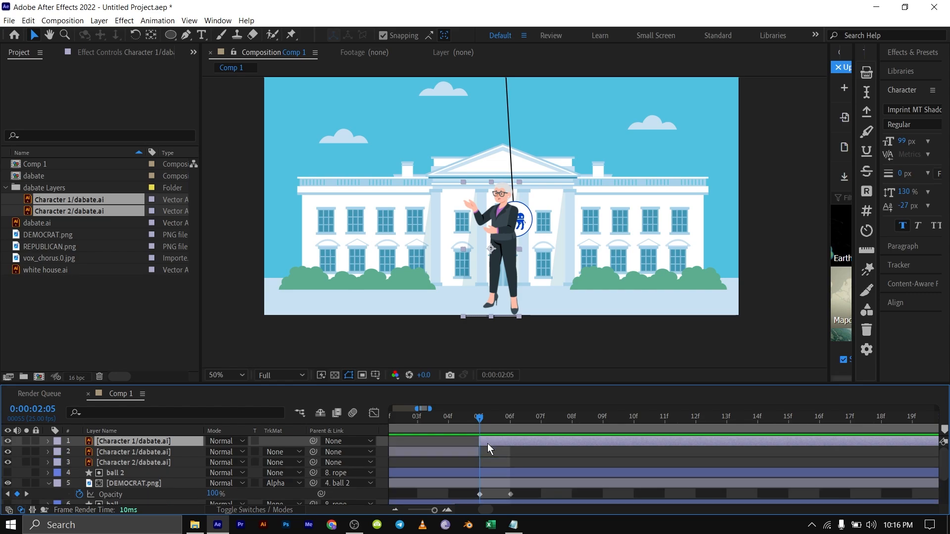
{"action": "key", "text": "Delete"}
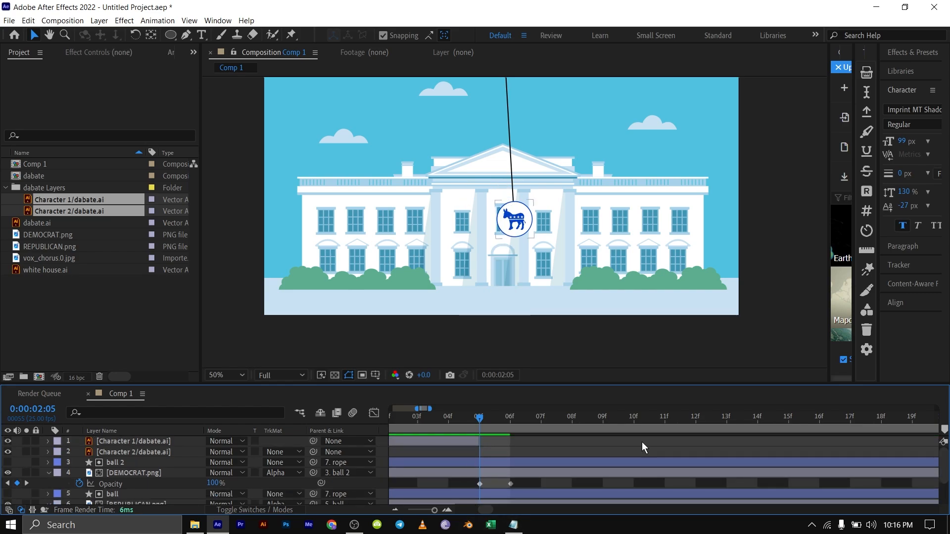
Step: Duplicate the Character 2 layer, put the copy above all other layers, and make it run from 0:00:02:05 to about 3 seconds
{"action": "left_click_drag", "start_coordinate": [483, 507], "coordinate": [444, 512]}
{"action": "scroll", "coordinate": [474, 500], "scroll_direction": "down", "scroll_amount": 3}
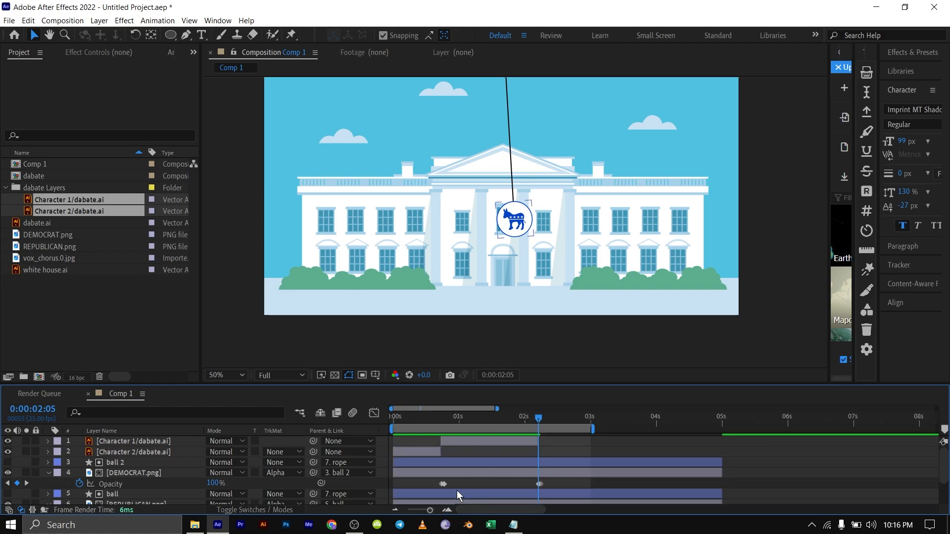
{"action": "left_click", "coordinate": [416, 452]}
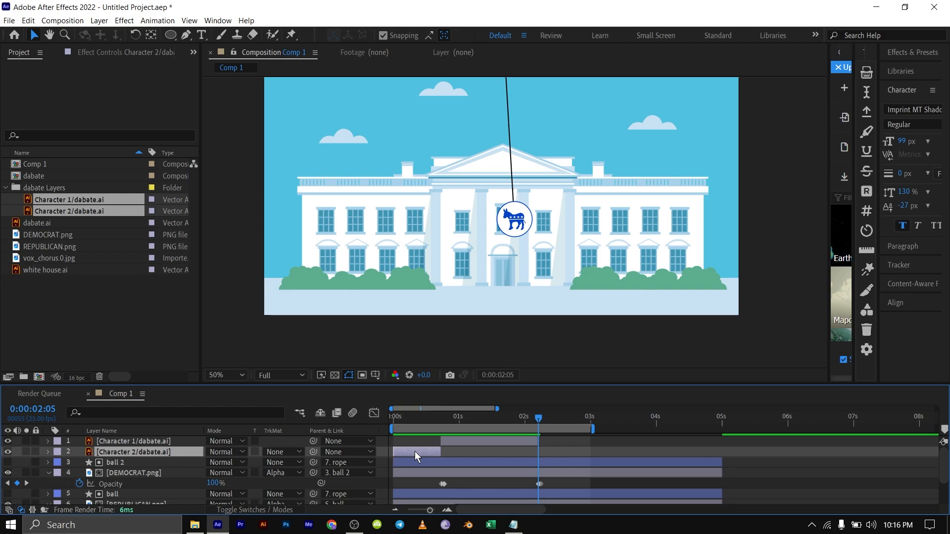
{"action": "key", "text": "ctrl+d"}
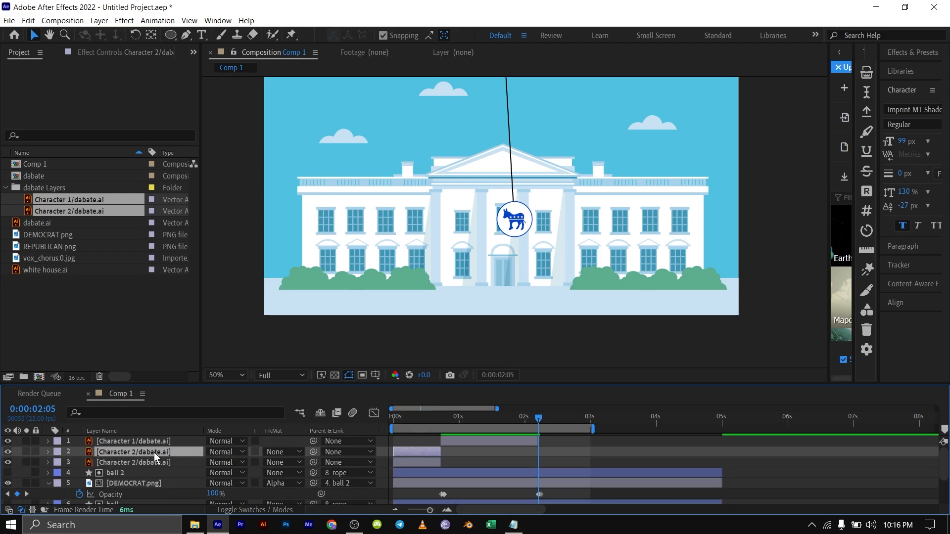
{"action": "left_click_drag", "start_coordinate": [155, 456], "coordinate": [155, 437]}
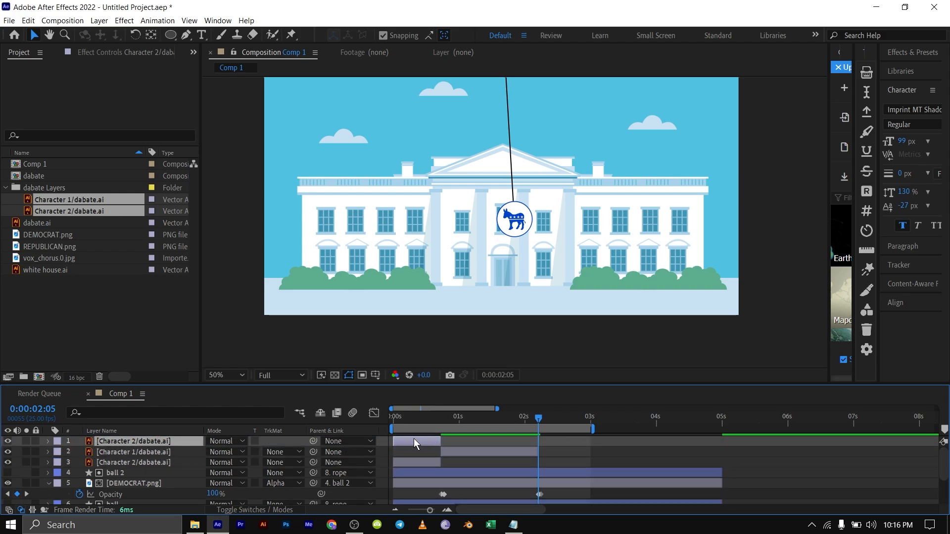
{"action": "left_click_drag", "start_coordinate": [413, 438], "coordinate": [590, 445]}
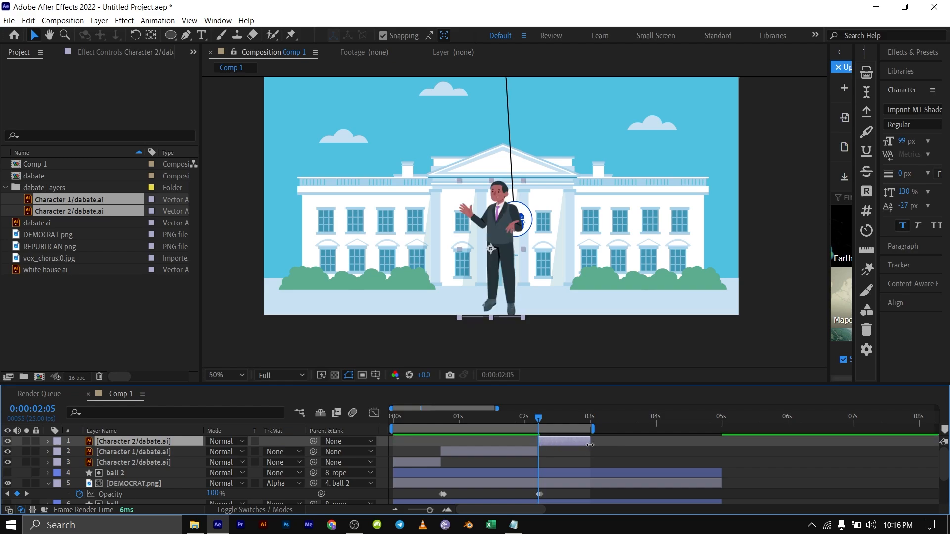
Step: Play the finished composition from the start to check the logo and character switches together
{"action": "key", "text": "Home"}
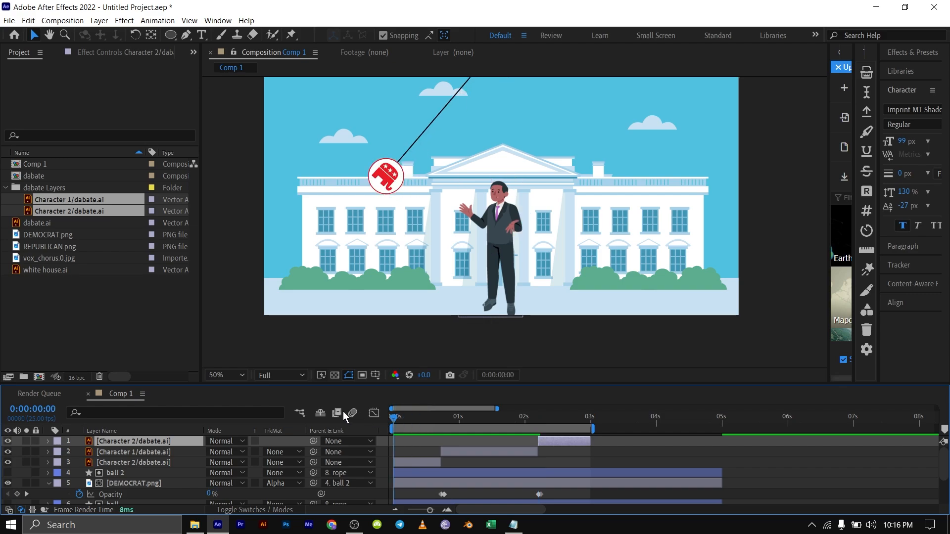
{"action": "key", "text": "space"}
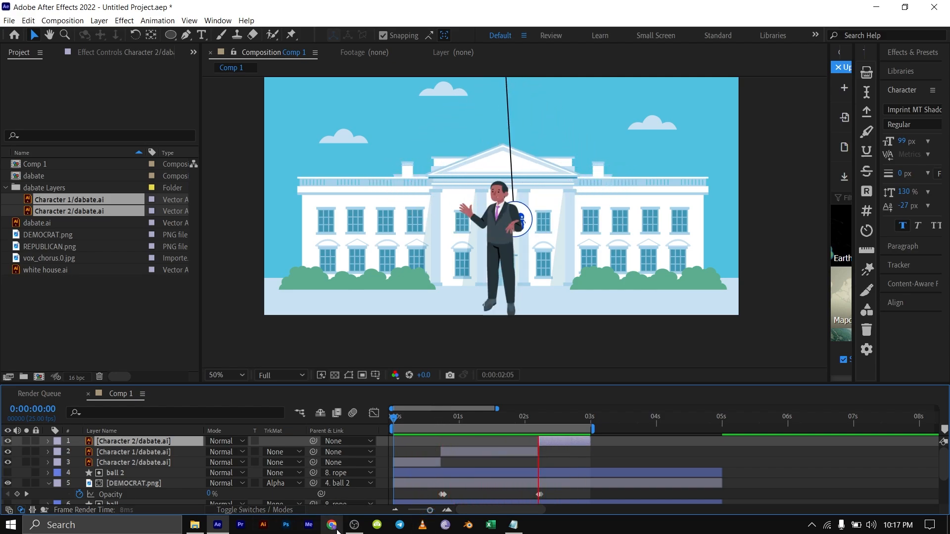
{"action": "left_click", "coordinate": [354, 527]}
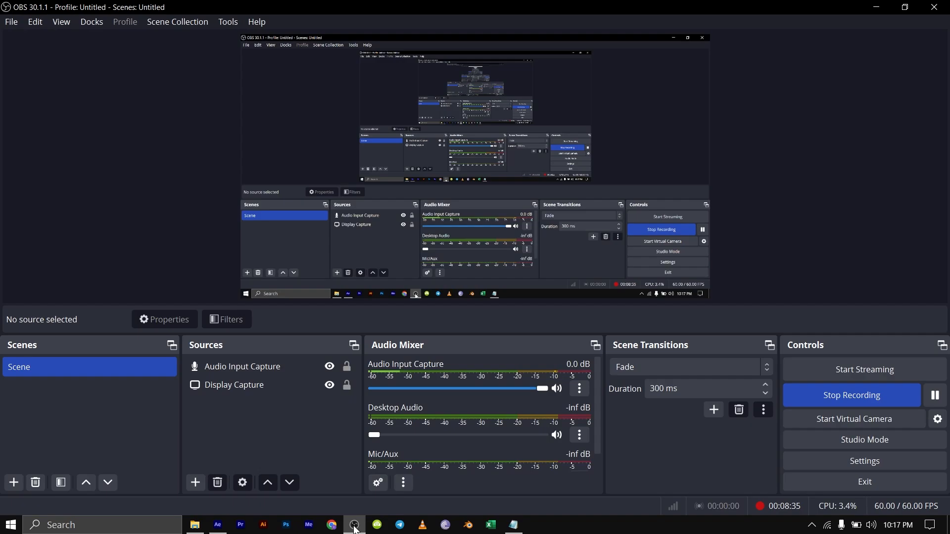
{"action": "left_click", "coordinate": [830, 395]}
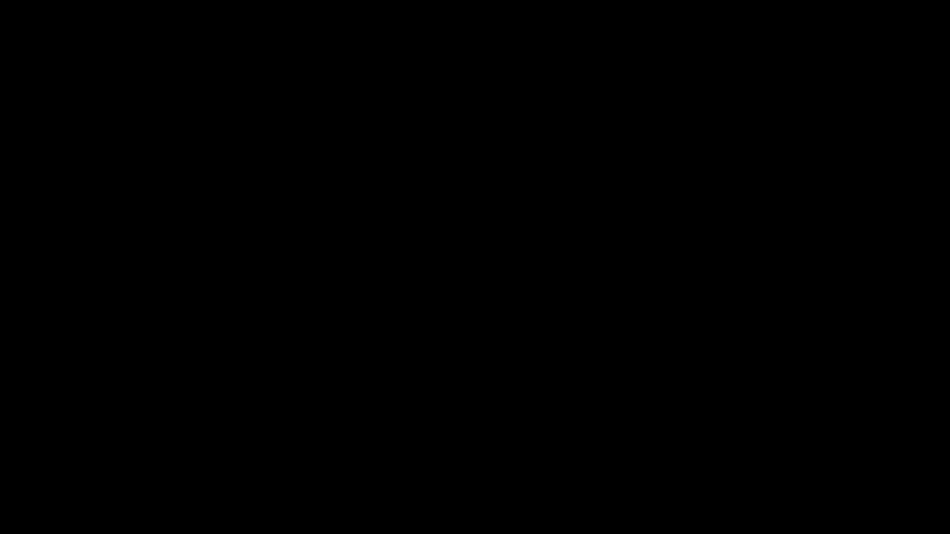